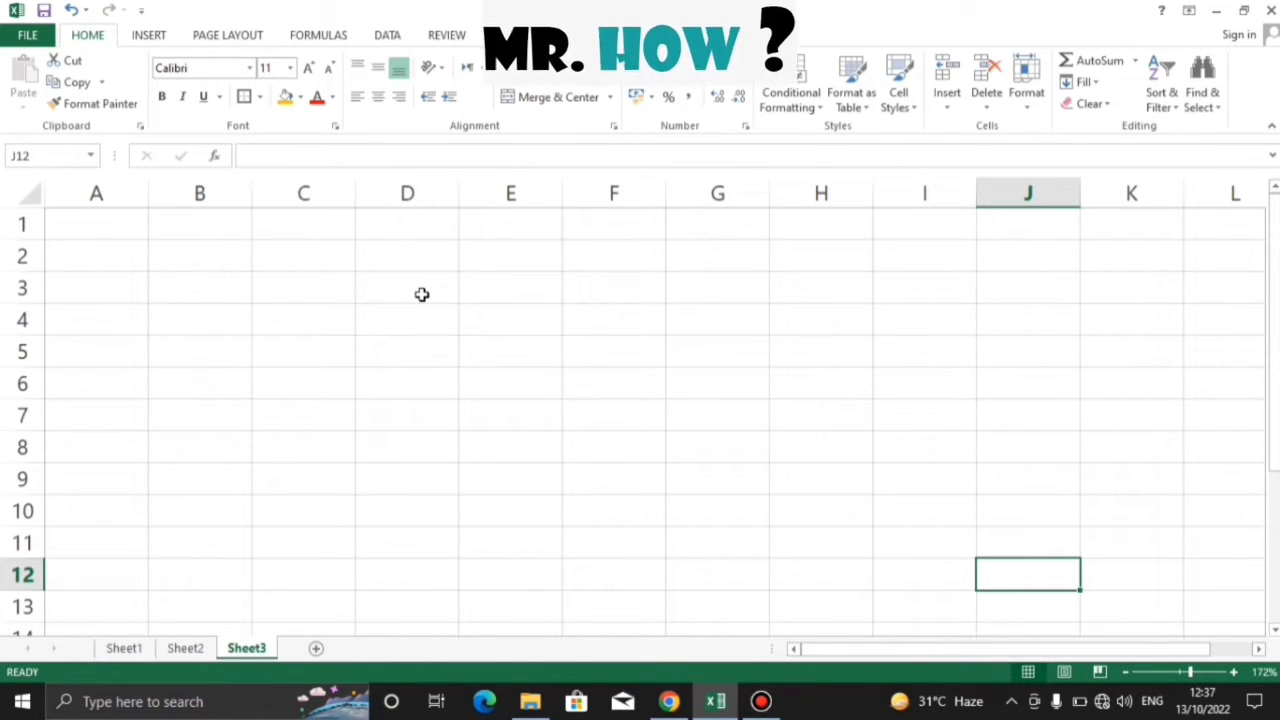
- Enter the headers No in cell A1 and Date in cell B1 of Sheet3
{"action": "left_click", "coordinate": [100, 231]}
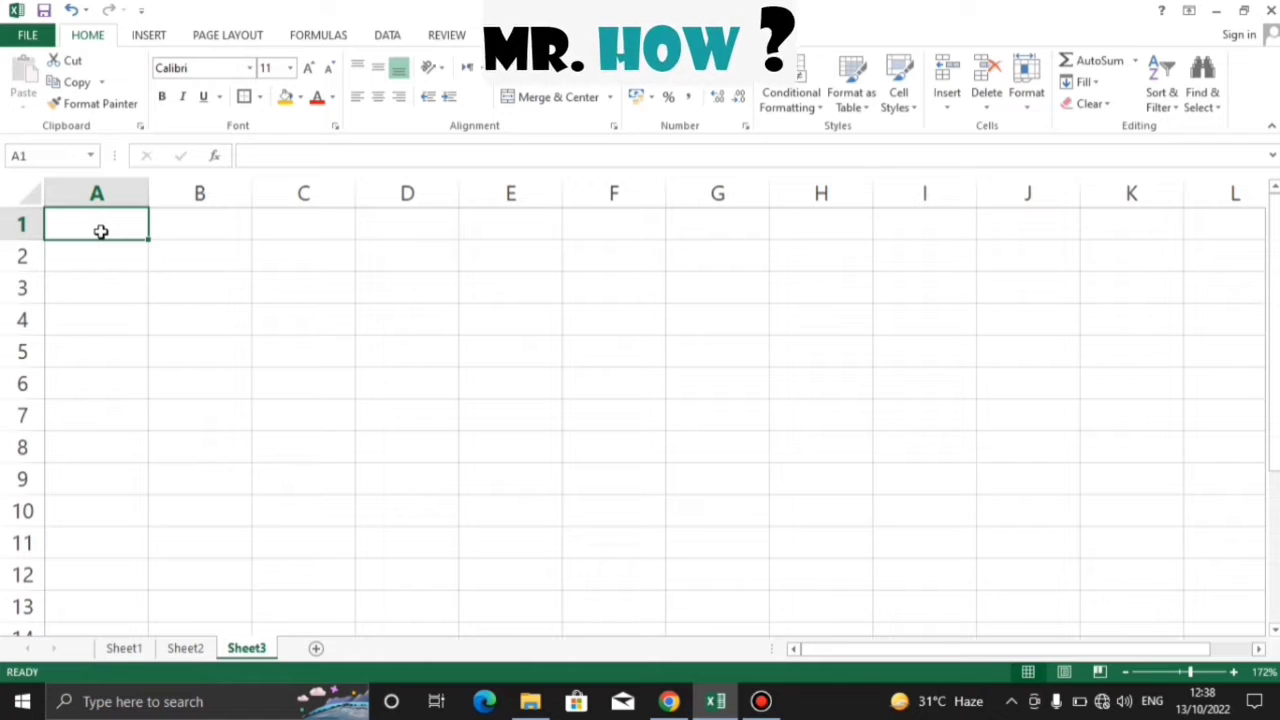
{"action": "type", "text": "No"}
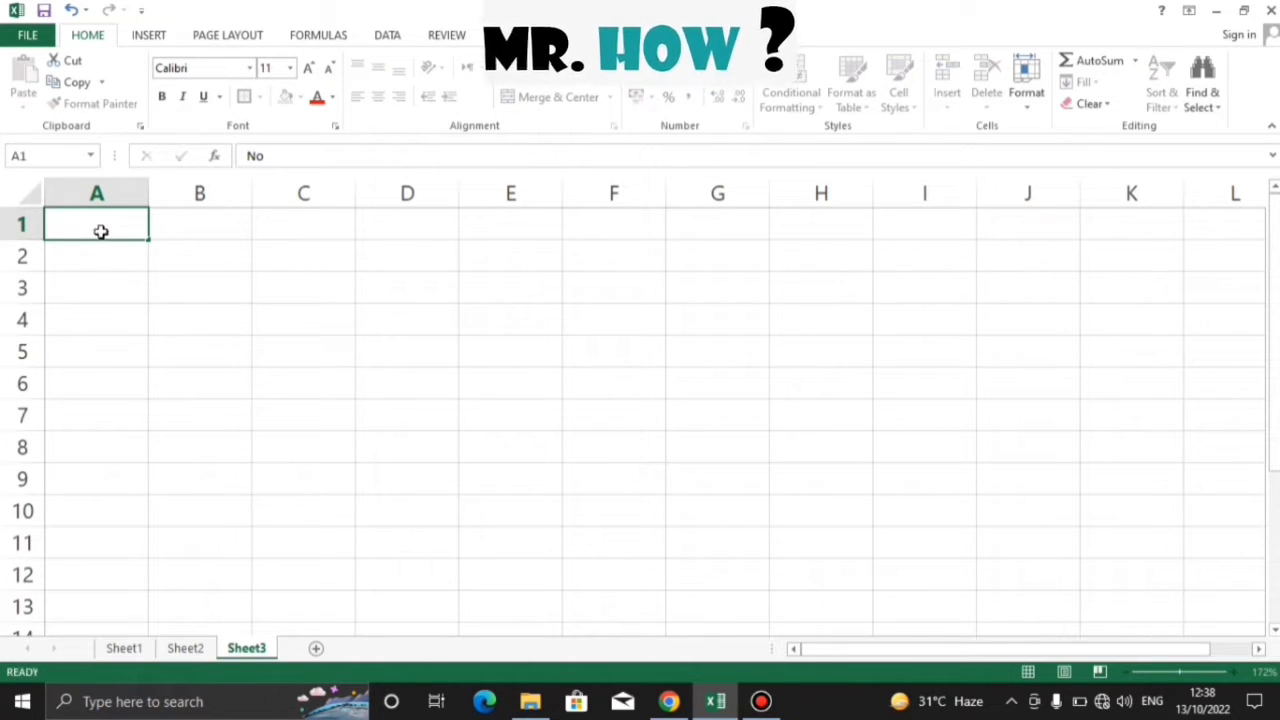
{"action": "key", "text": "Tab"}
{"action": "type", "text": "Date"}
{"action": "key", "text": "ctrl+Return"}
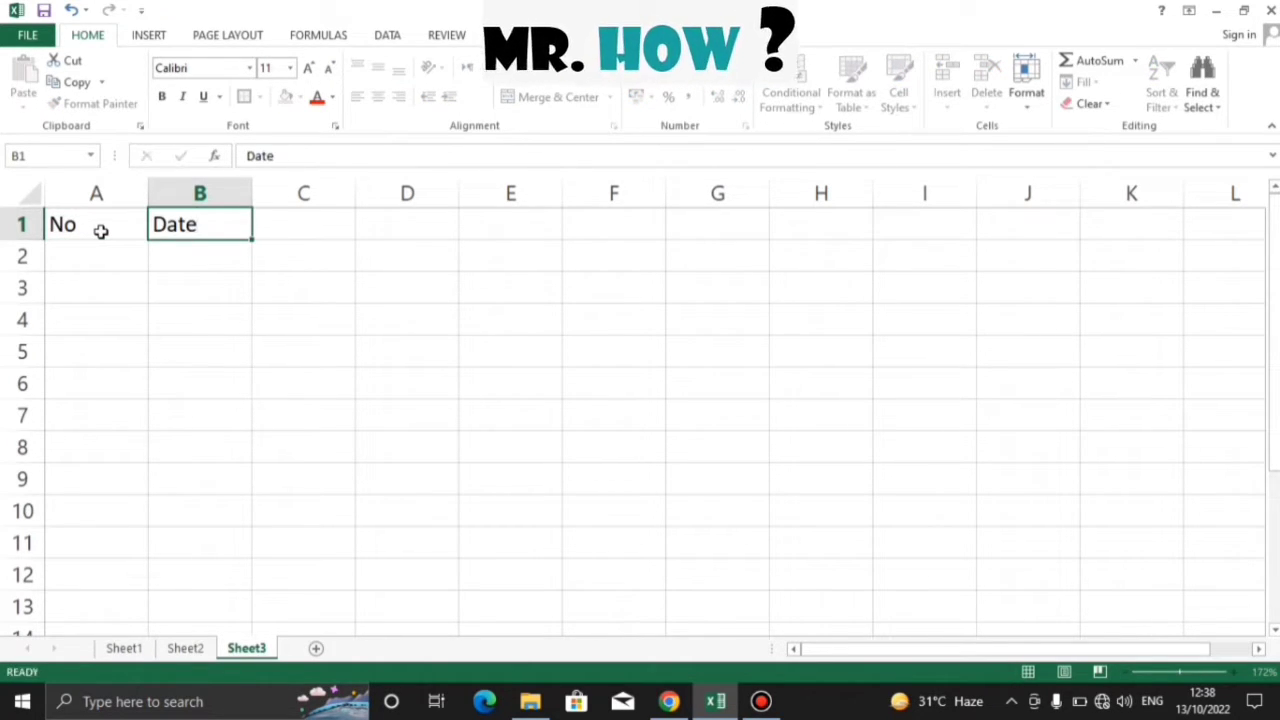
- Enter the header Pocket Money in cell C1
{"action": "key", "text": "Return"}
{"action": "key", "text": "Up"}
{"action": "key", "text": "Right"}
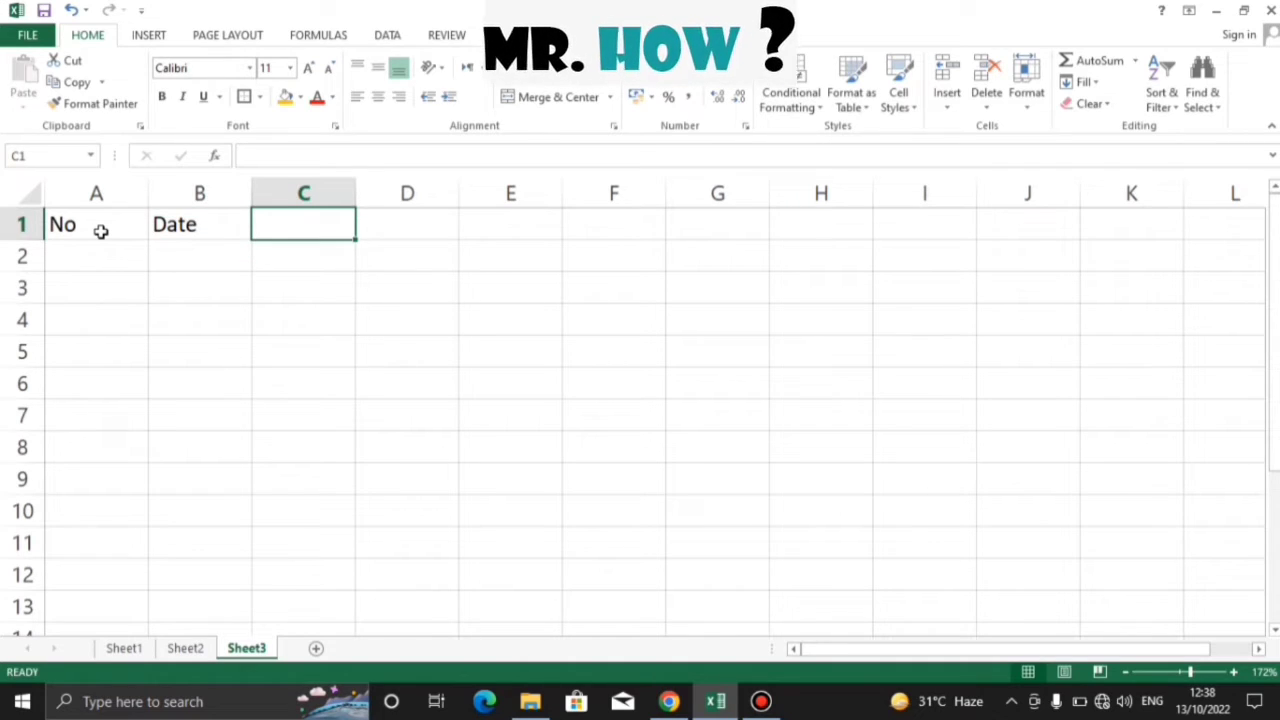
{"action": "type", "text": "Pock"}
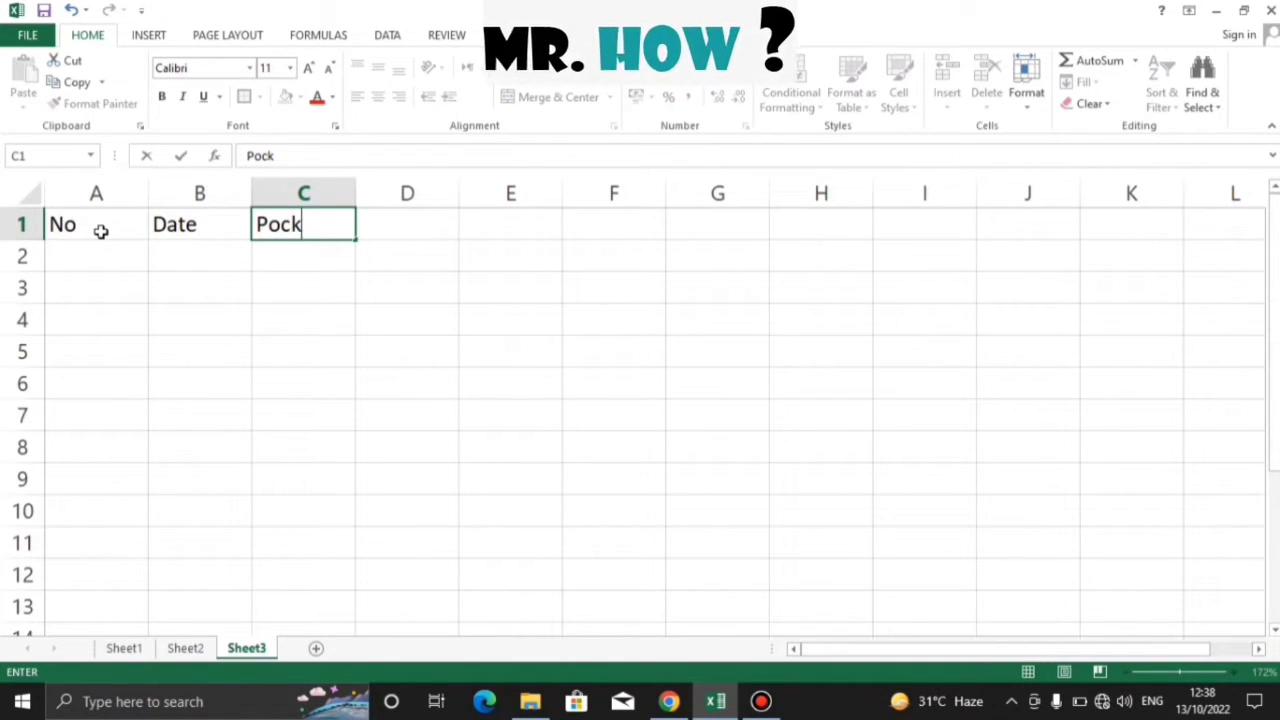
{"action": "type", "text": "et mO"}
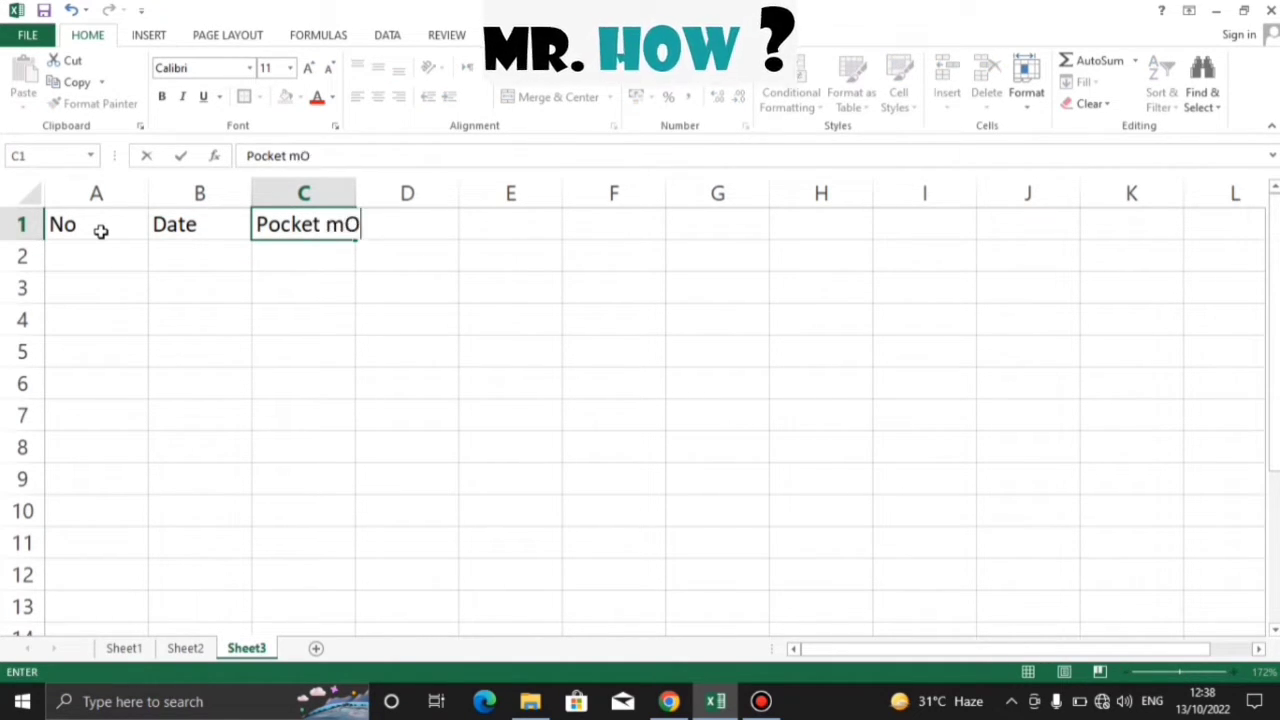
{"action": "key", "text": "BackSpace"}
{"action": "key", "text": "BackSpace"}
{"action": "type", "text": "Moneyt"}
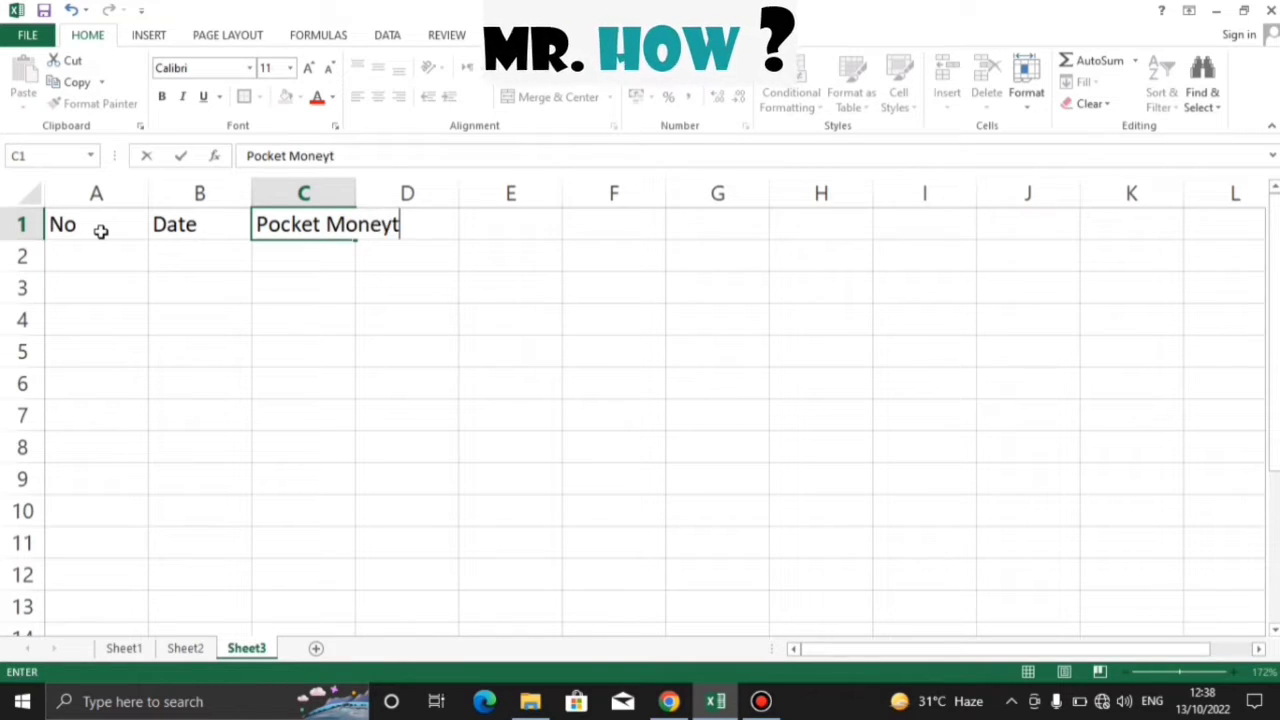
{"action": "key", "text": "BackSpace"}
{"action": "key", "text": "Tab"}
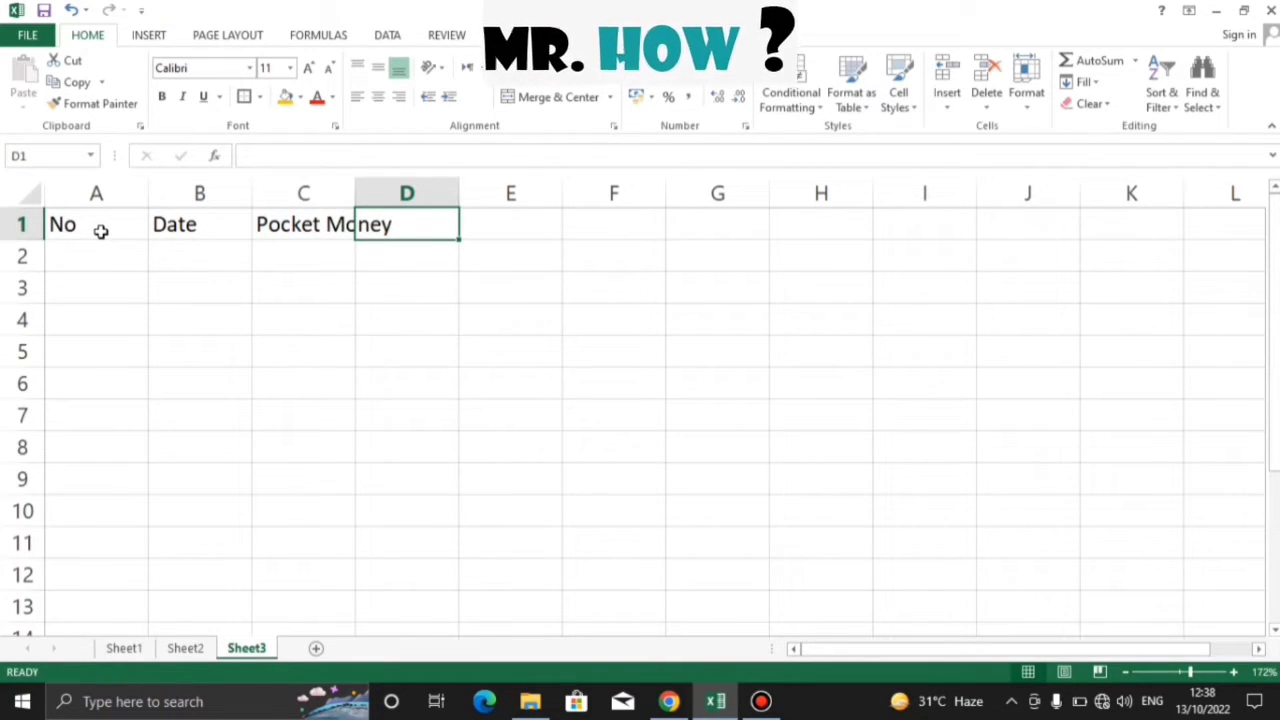
- Enter the headers Expence in cell D1 and Saving in cell E1
{"action": "type", "text": "E"}
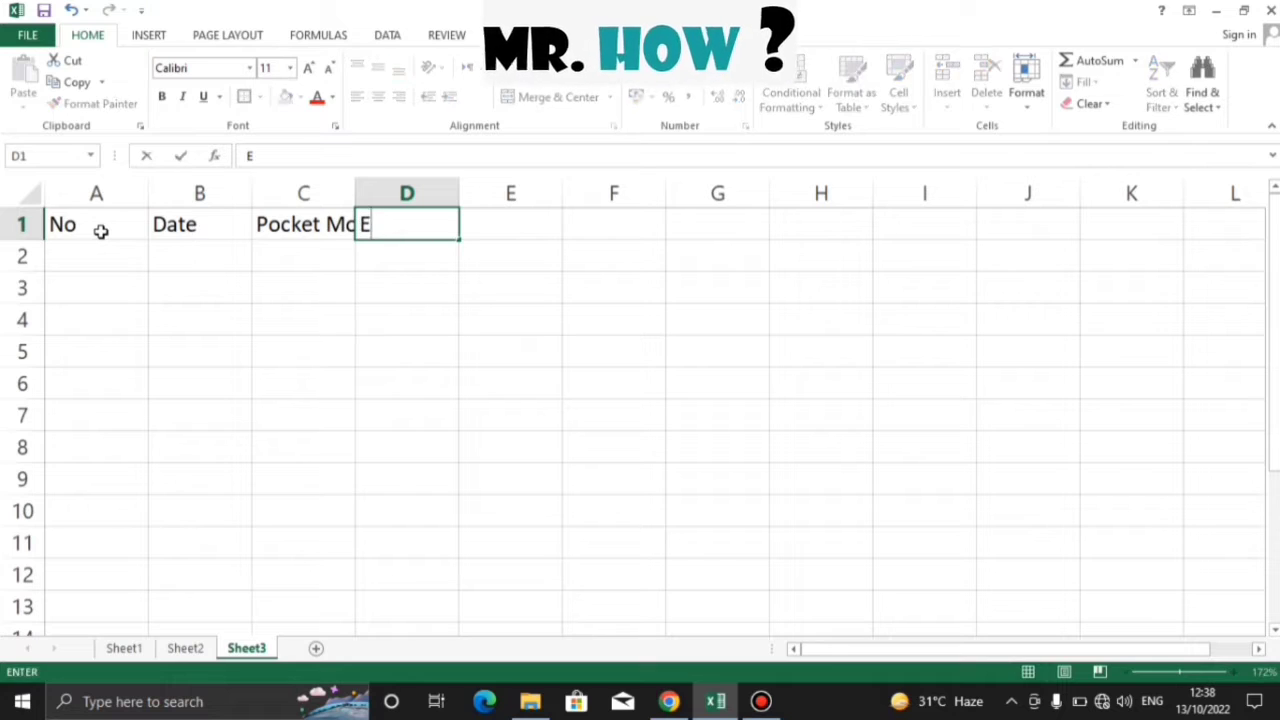
{"action": "type", "text": "xpence"}
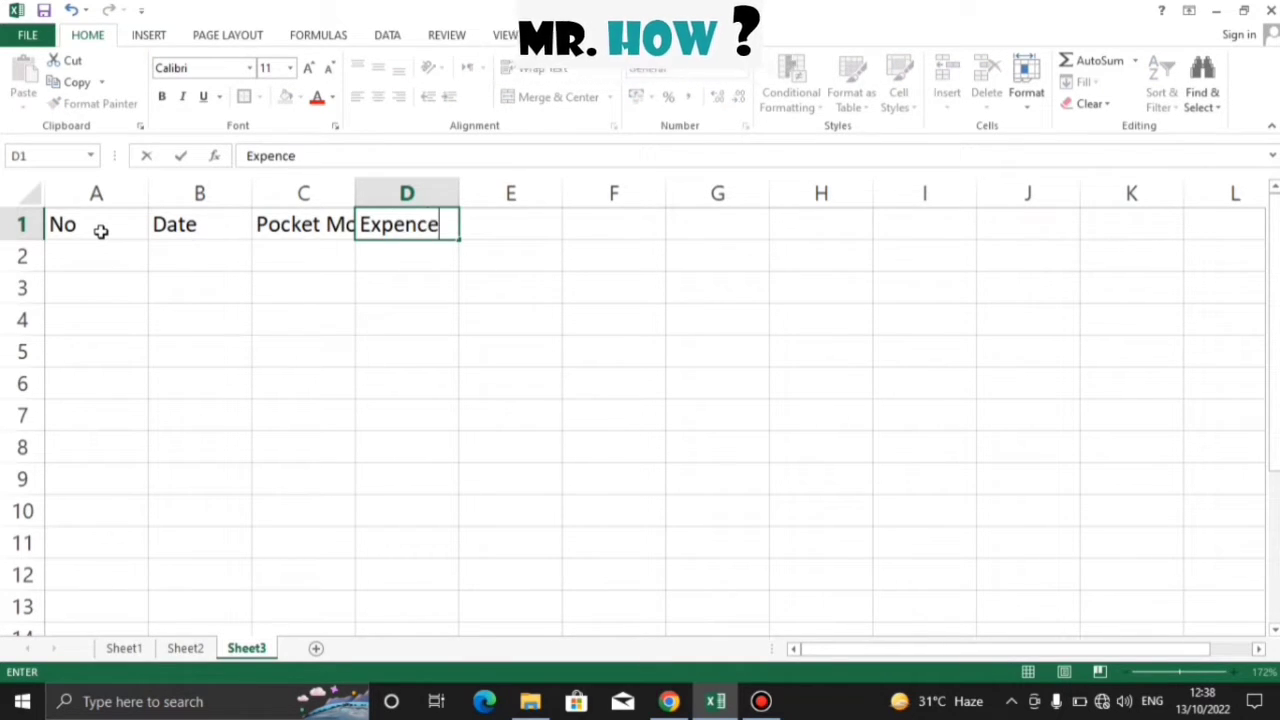
{"action": "key", "text": "Tab"}
{"action": "type", "text": "Sav"}
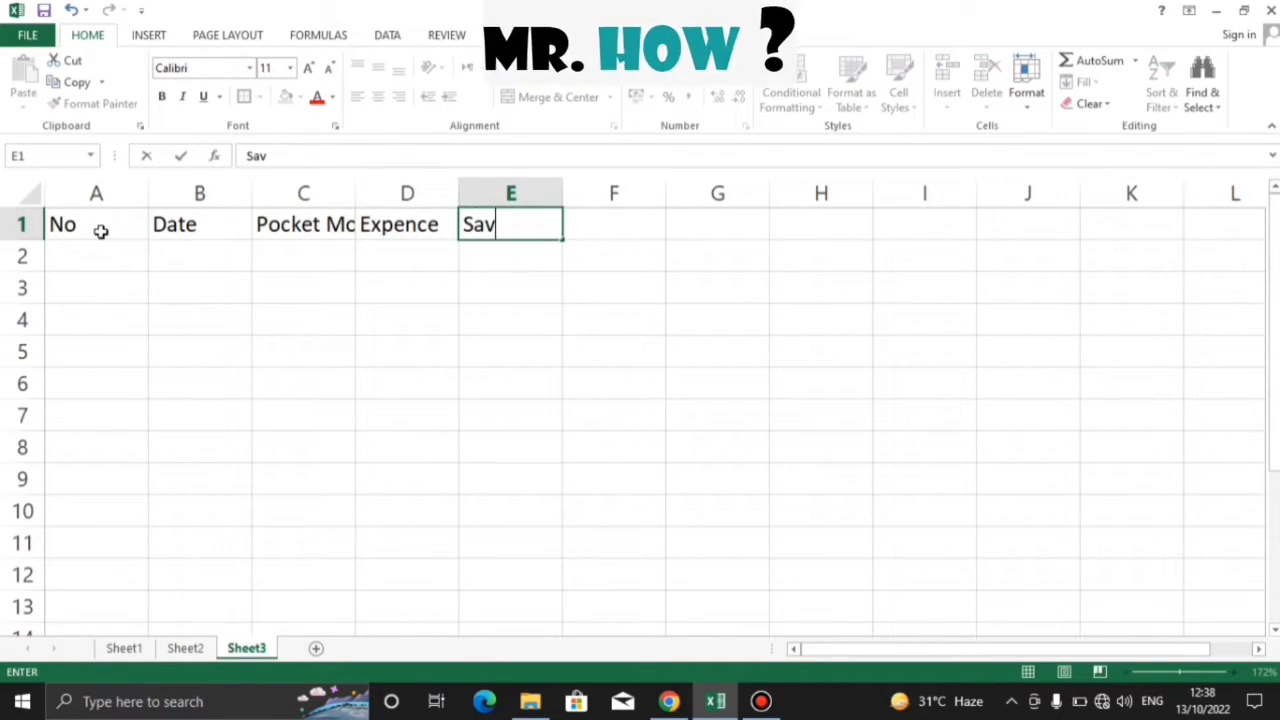
{"action": "type", "text": "ing"}
{"action": "key", "text": "Tab"}
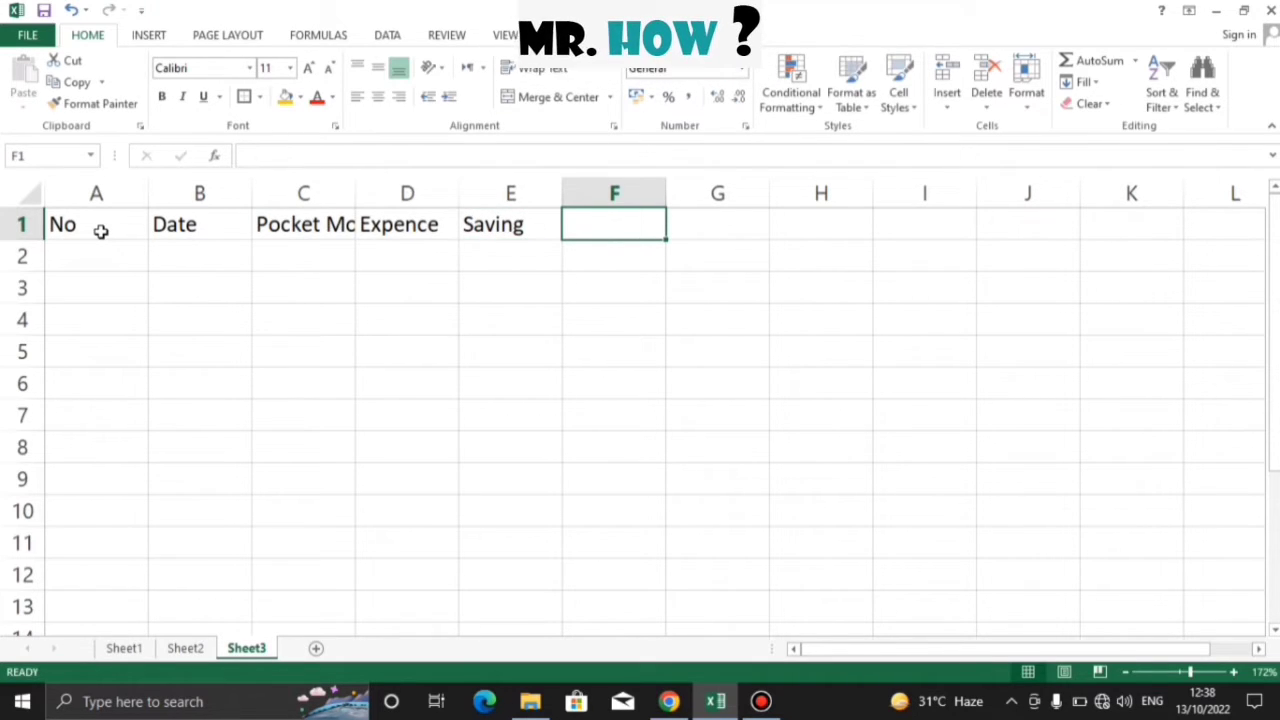
- Auto-fit the widths of columns C and D to their Pocket Money and Expence headers
{"action": "left_click", "coordinate": [336, 224]}
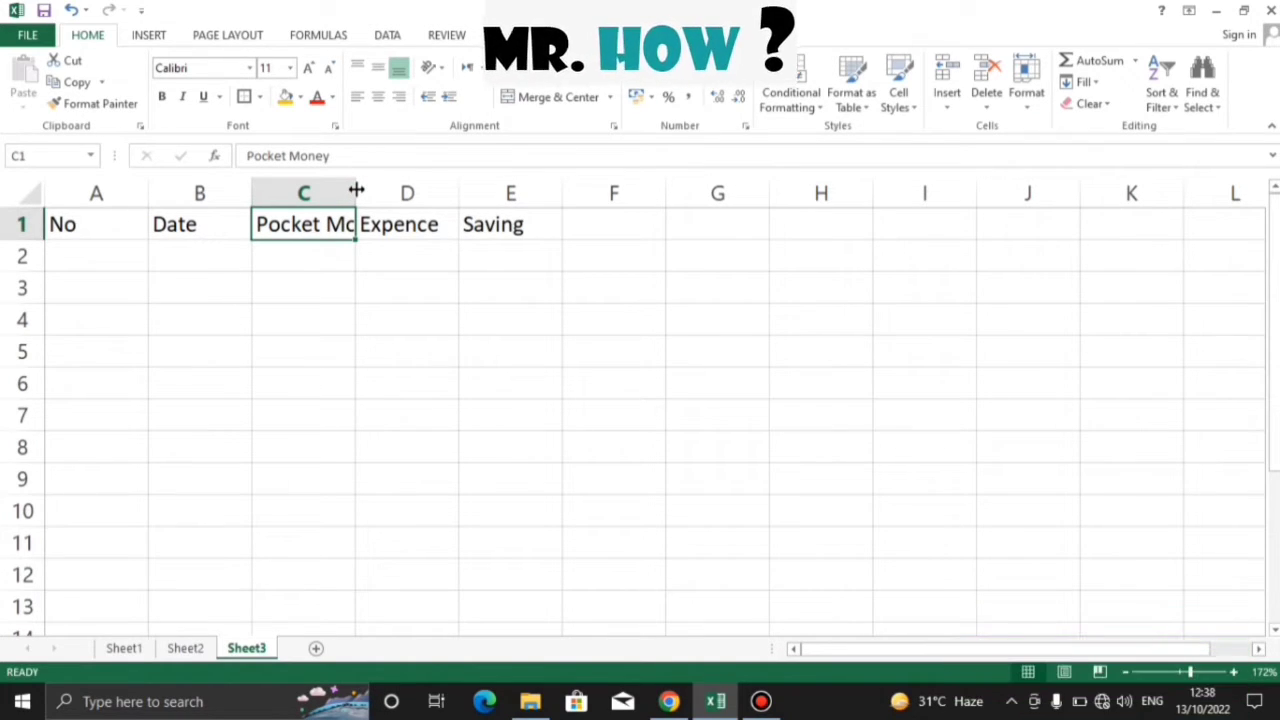
{"action": "double_click", "coordinate": [356, 190]}
{"action": "left_click", "coordinate": [356, 187]}
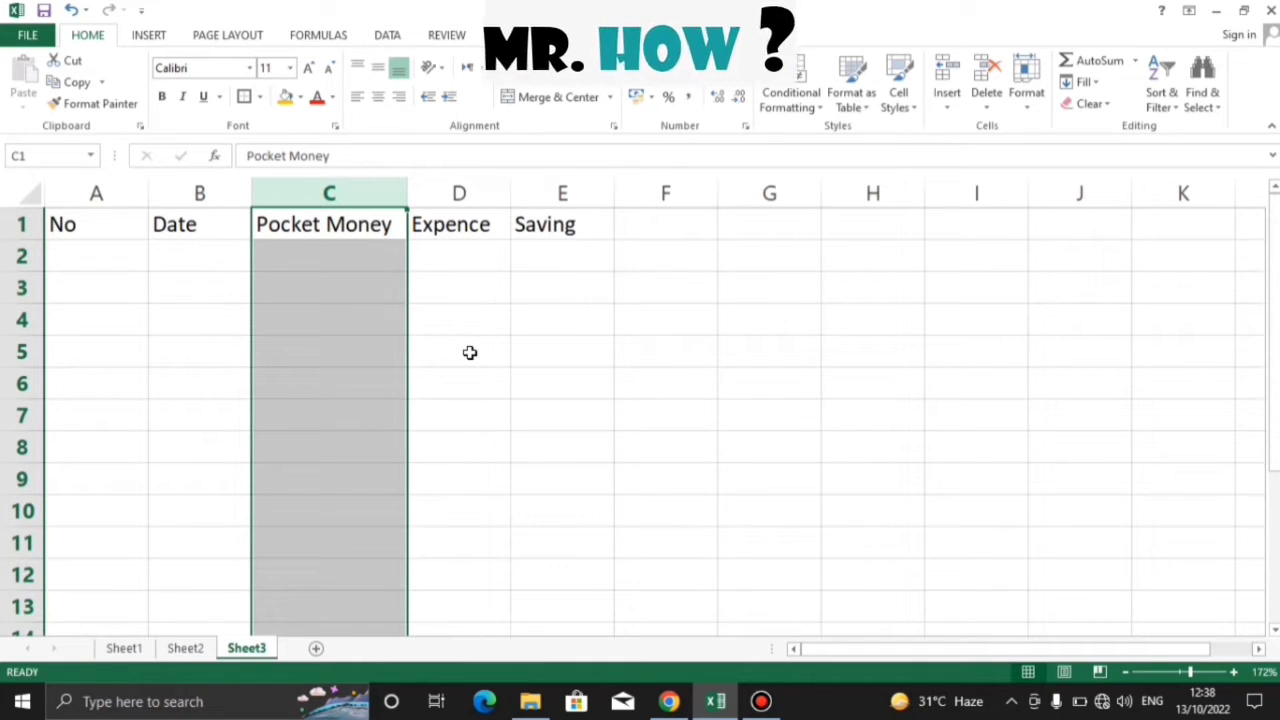
{"action": "left_click", "coordinate": [481, 193]}
{"action": "double_click", "coordinate": [508, 195]}
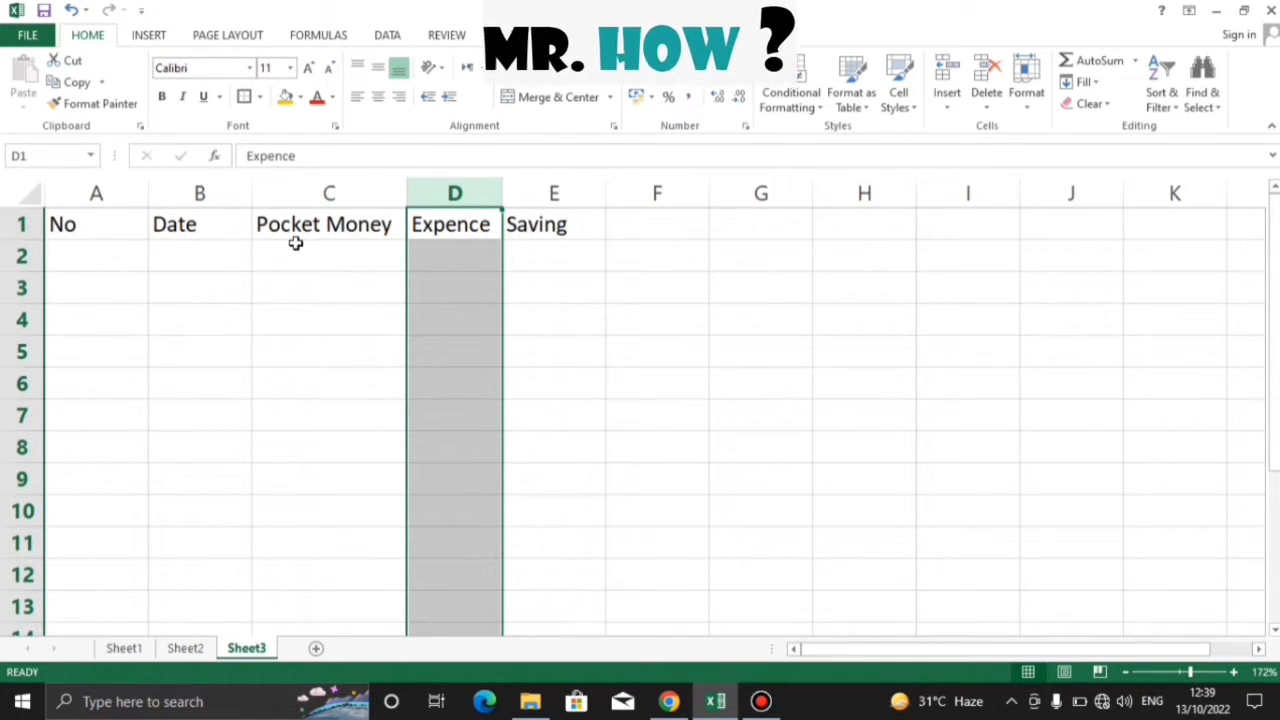
- Center the header cells A1:E1 horizontally and align them to the middle vertically
{"action": "left_click_drag", "start_coordinate": [104, 224], "coordinate": [557, 223]}
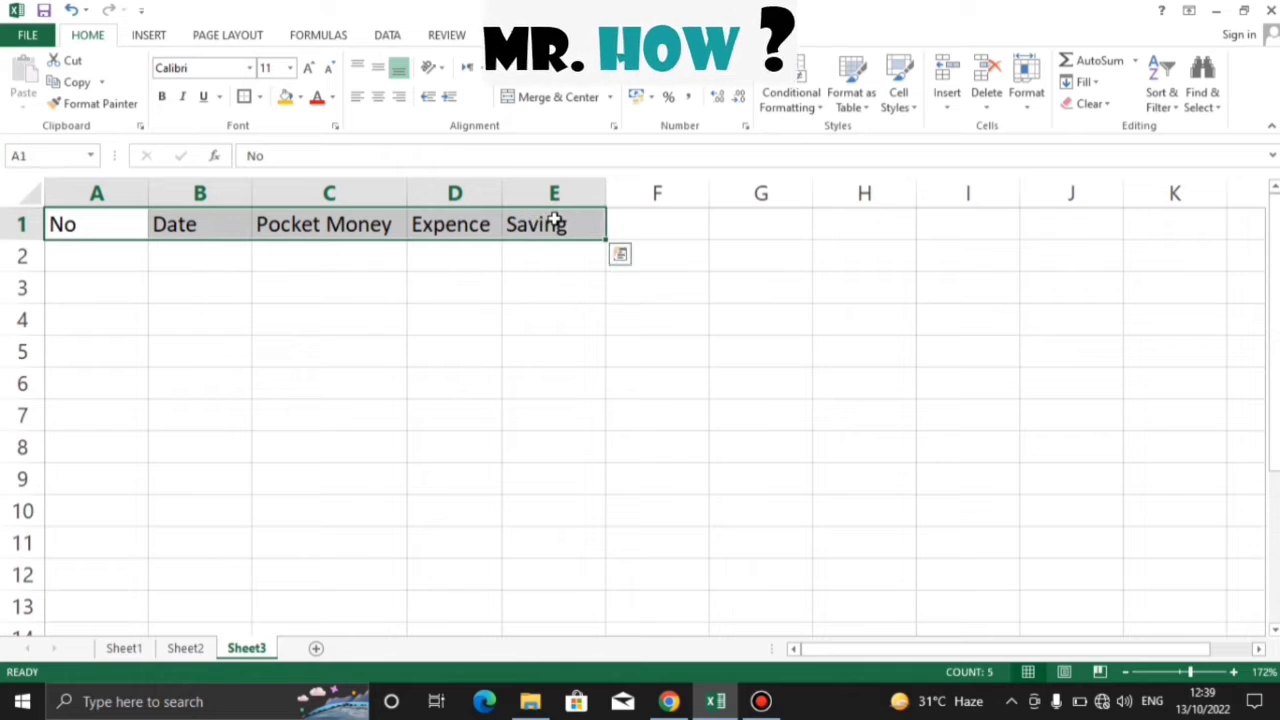
{"action": "left_click", "coordinate": [378, 100]}
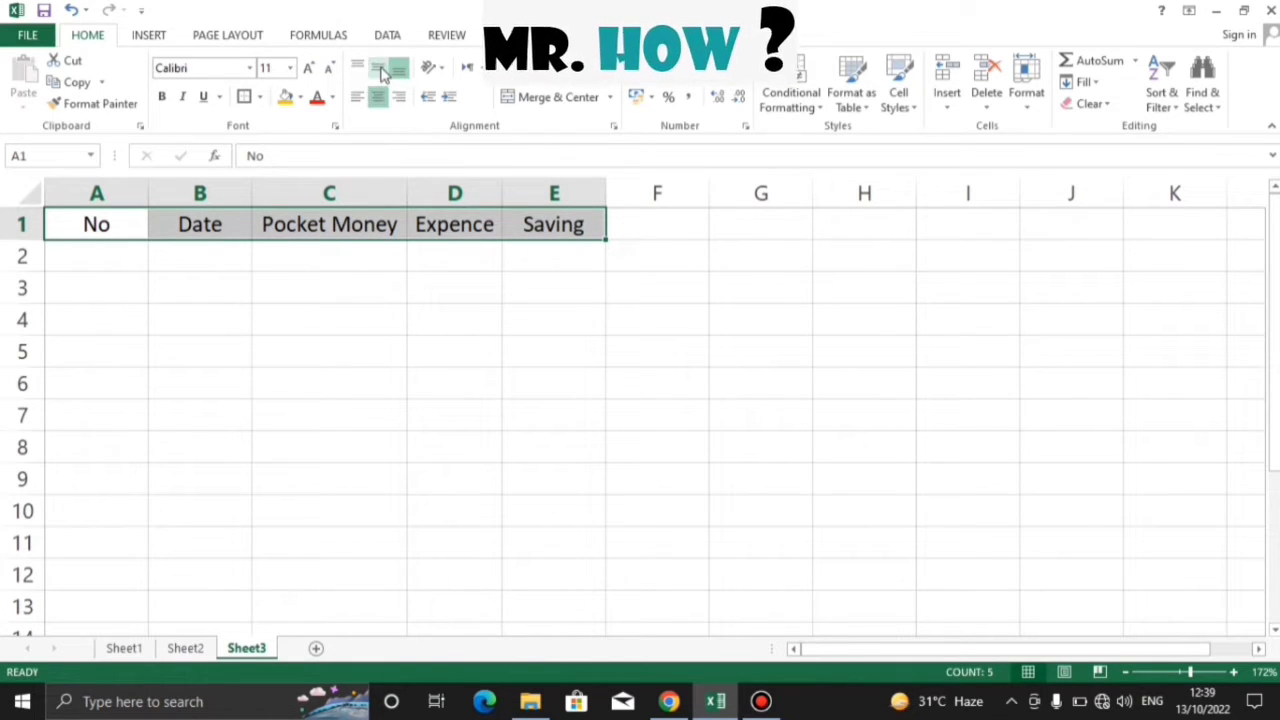
{"action": "left_click", "coordinate": [488, 320]}
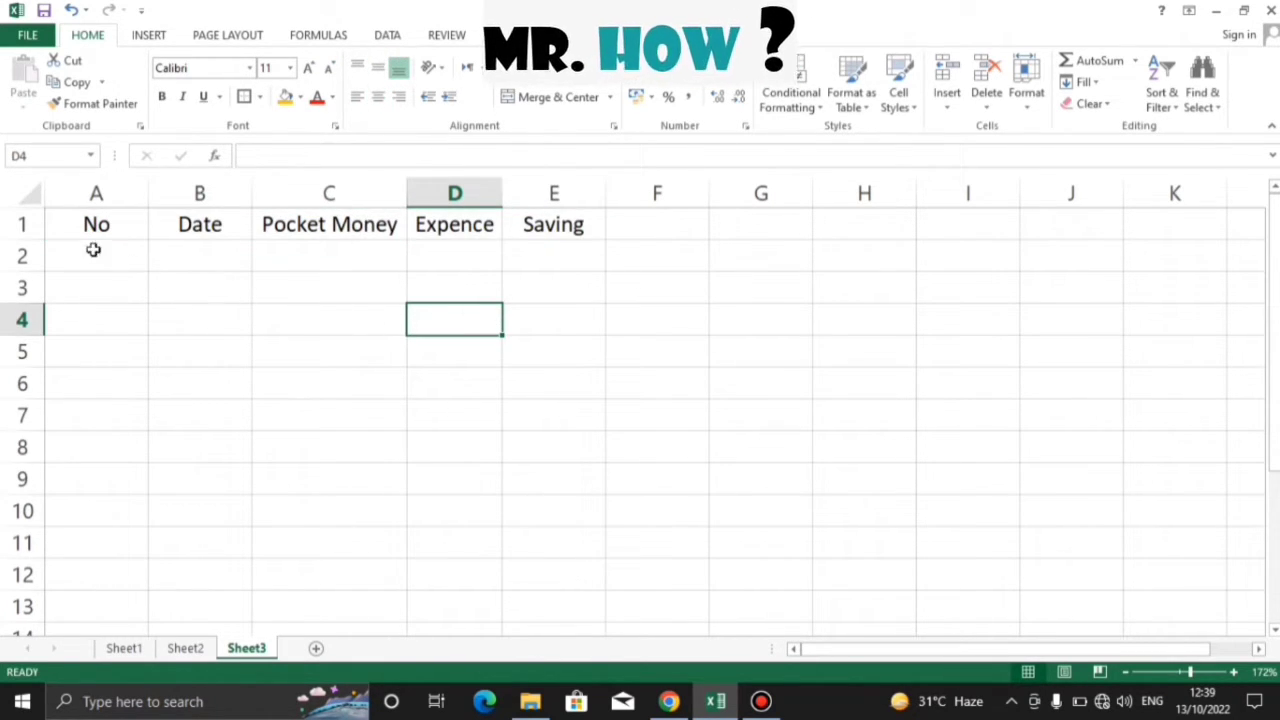
- Make the header cells A1:E1 bold and put a thick border around the outside of the range
{"action": "left_click_drag", "start_coordinate": [84, 226], "coordinate": [526, 226]}
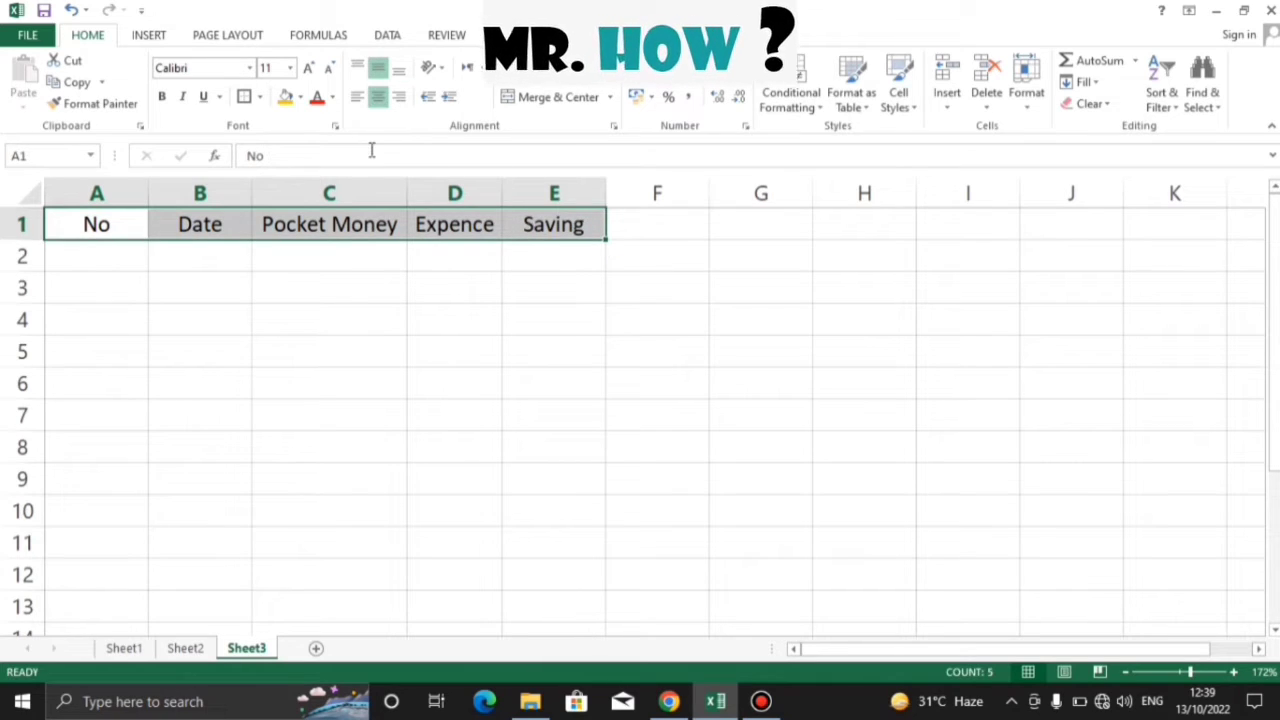
{"action": "left_click", "coordinate": [161, 97]}
{"action": "left_click", "coordinate": [205, 328]}
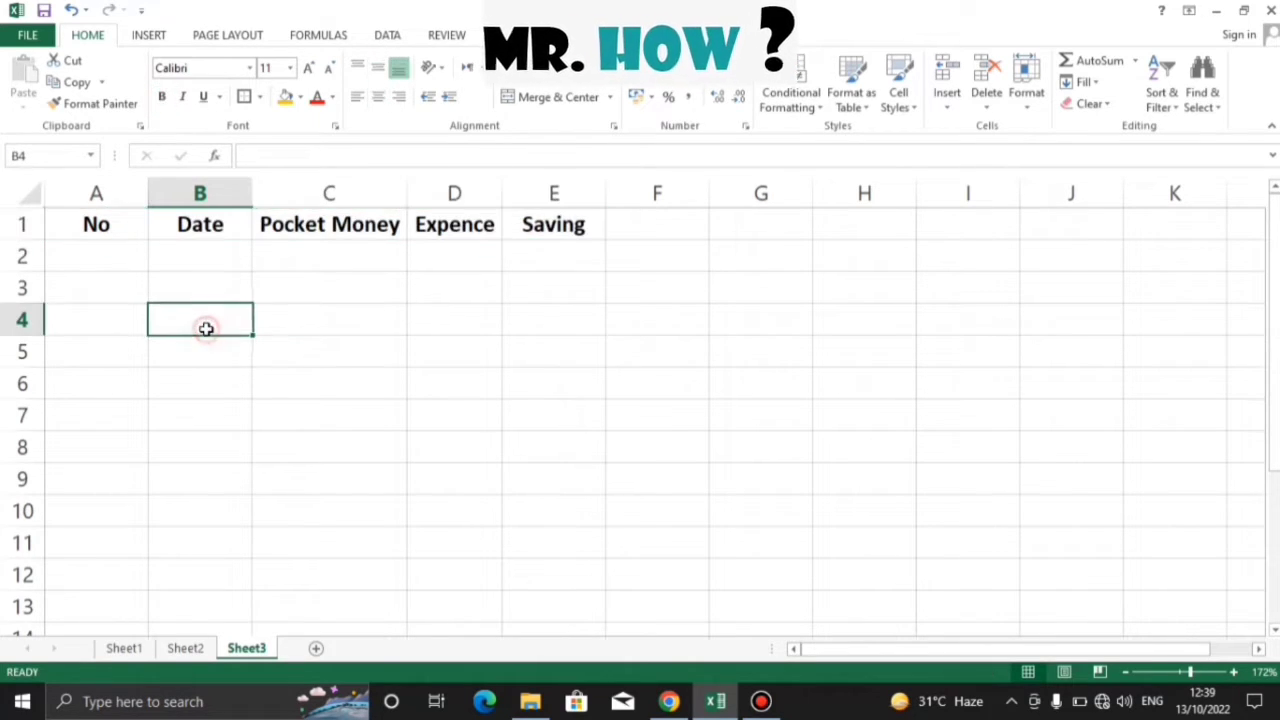
{"action": "left_click_drag", "start_coordinate": [91, 229], "coordinate": [569, 220]}
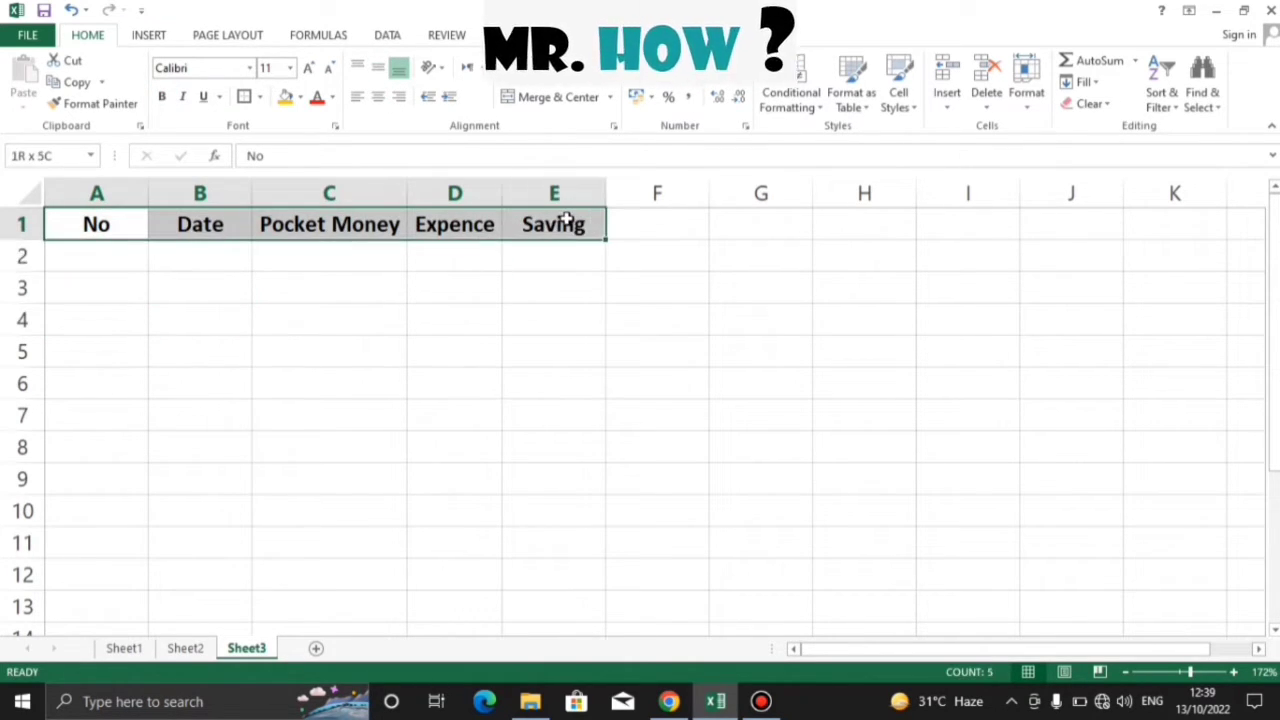
{"action": "left_click", "coordinate": [245, 98]}
{"action": "left_click", "coordinate": [342, 334]}
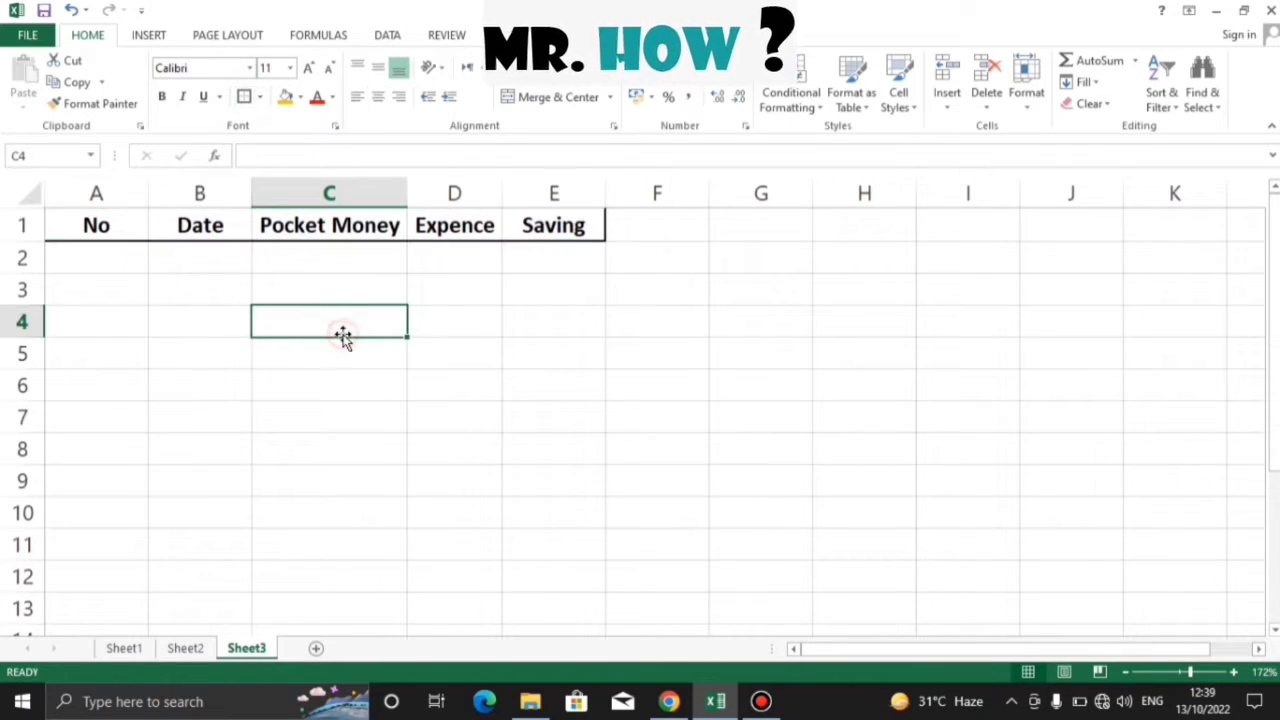
- Number the rows 1 to 6 in A2:A7 by entering 1 and 2 and filling the series down
{"action": "left_click", "coordinate": [121, 263]}
{"action": "type", "text": "1"}
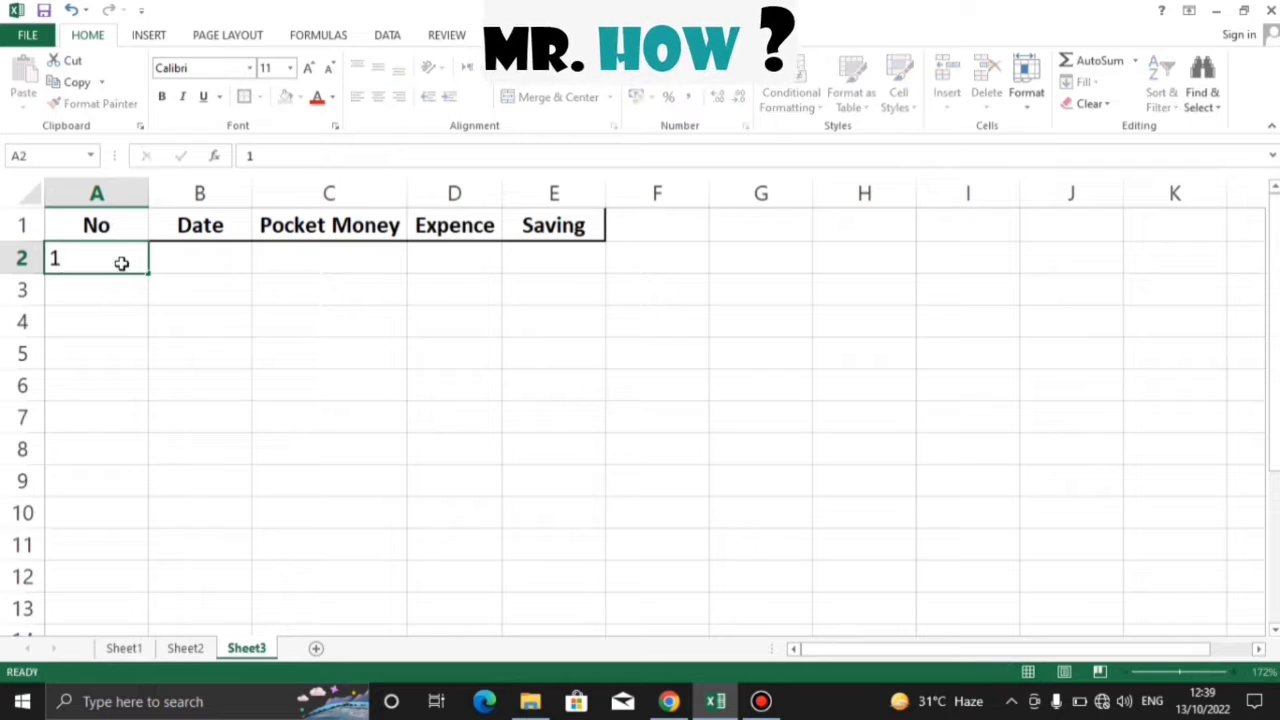
{"action": "key", "text": "Return"}
{"action": "type", "text": "2"}
{"action": "key", "text": "Return"}
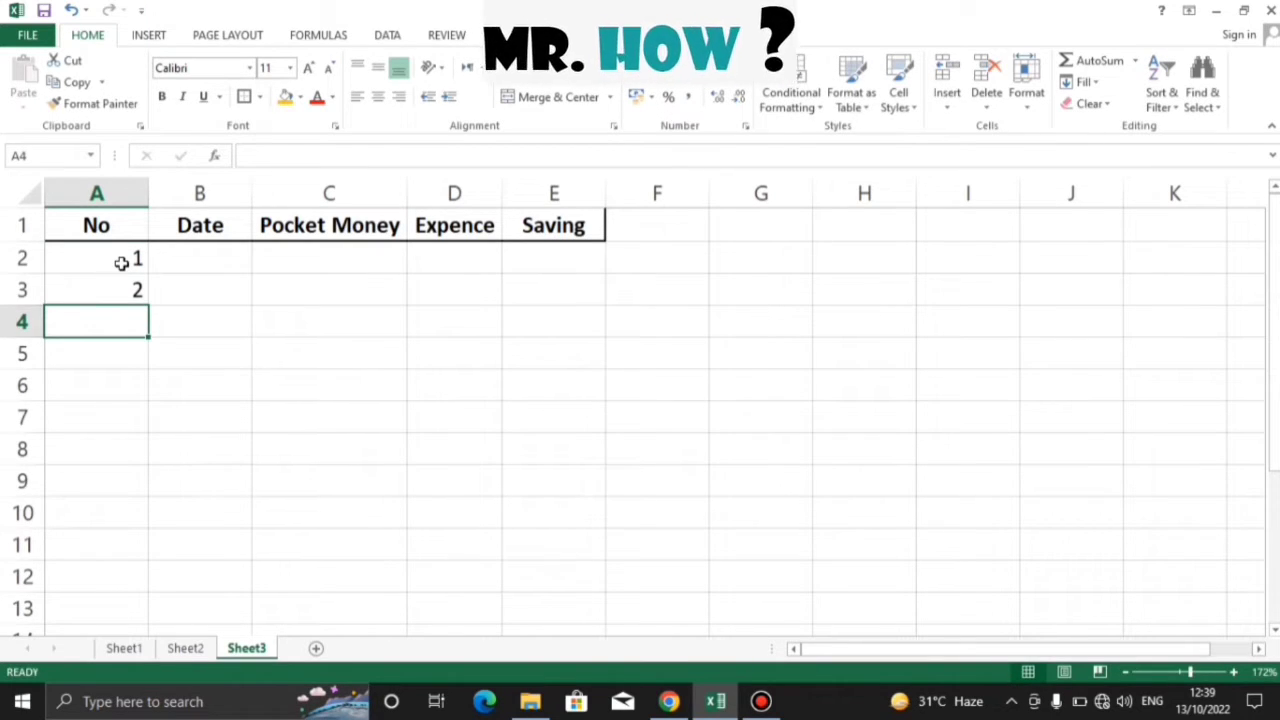
{"action": "left_click", "coordinate": [121, 263]}
{"action": "left_click_drag", "start_coordinate": [121, 263], "coordinate": [129, 434]}
{"action": "left_click", "coordinate": [321, 528]}
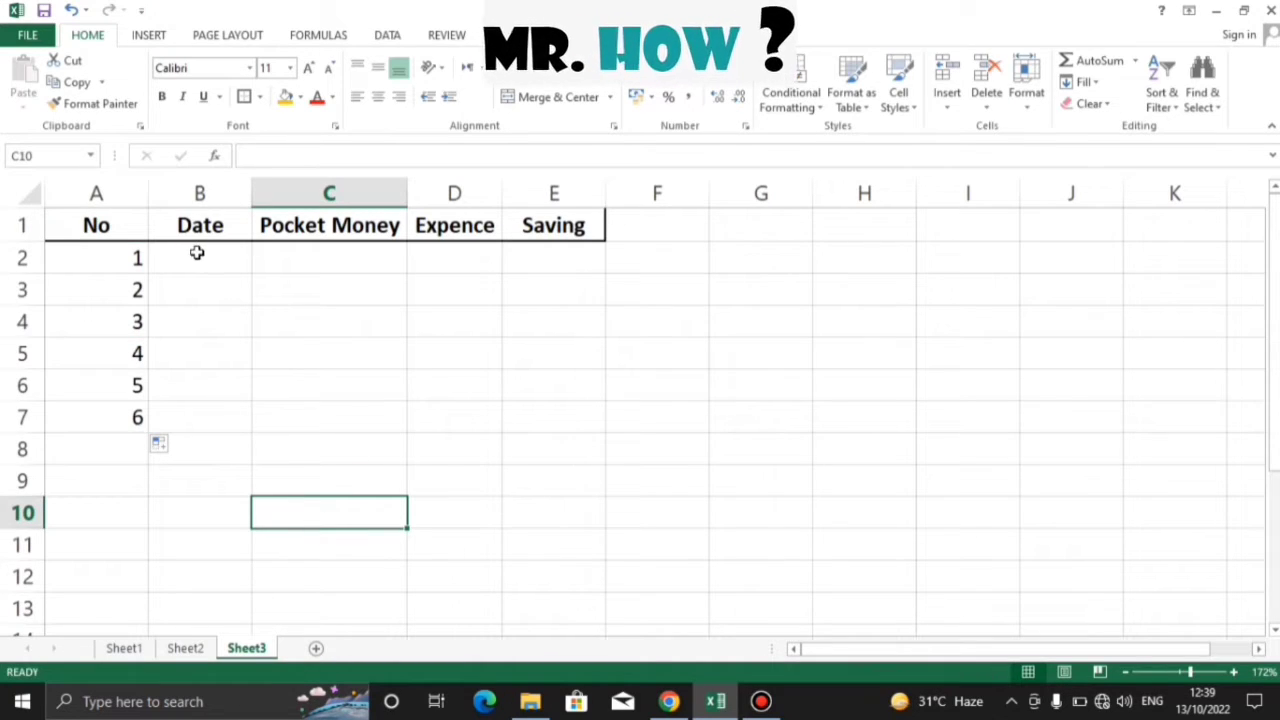
- Enter the date 2/02/2022 in cell B2 under the Date header
{"action": "left_click", "coordinate": [166, 259]}
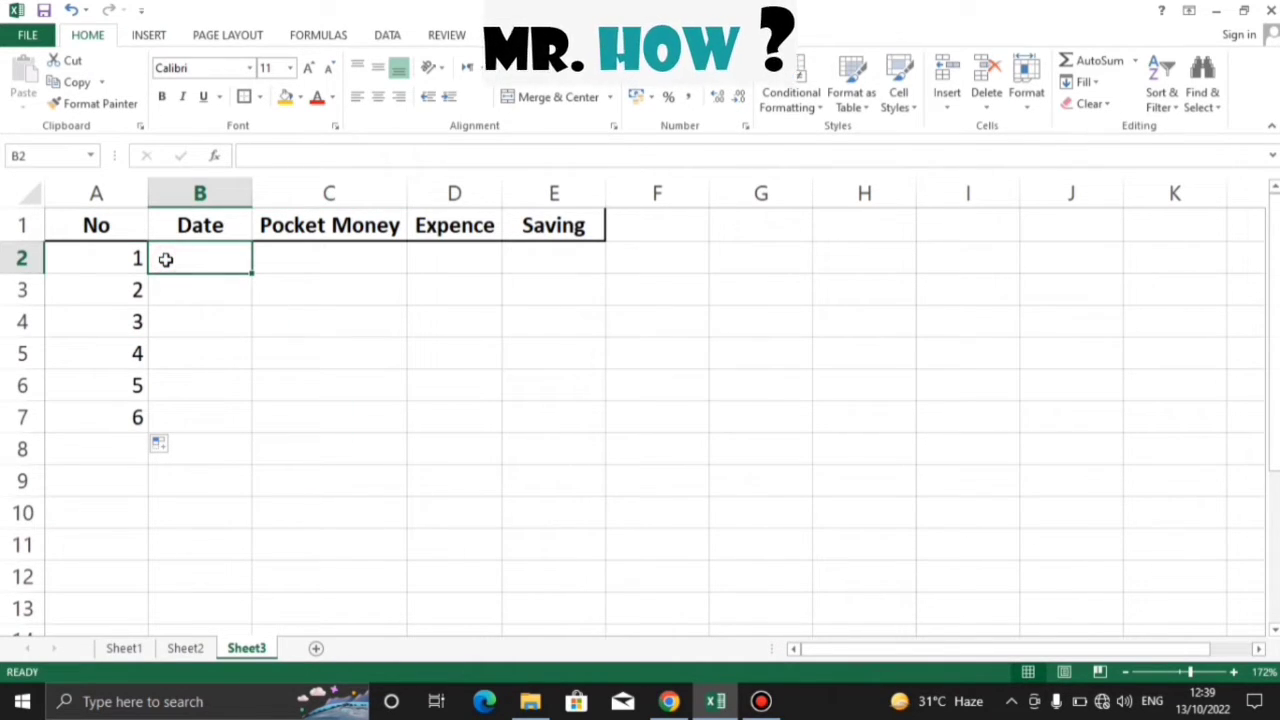
{"action": "type", "text": "2/"}
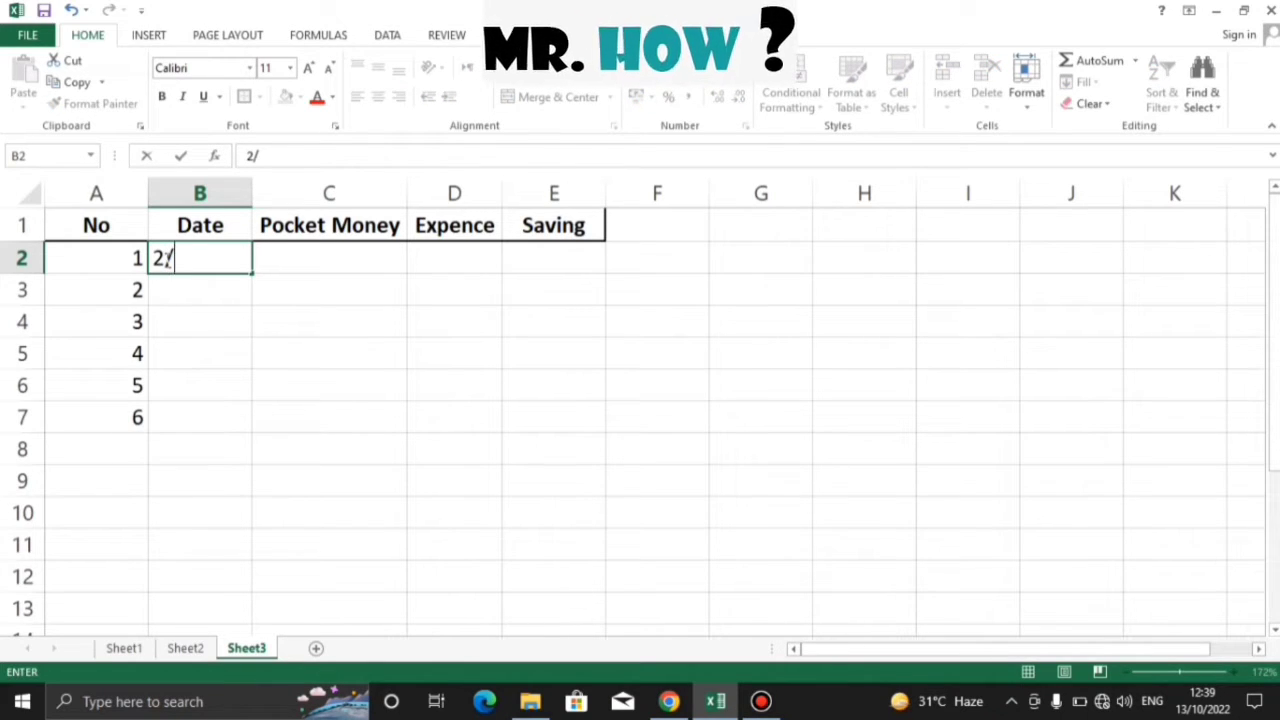
{"action": "type", "text": "02/2021"}
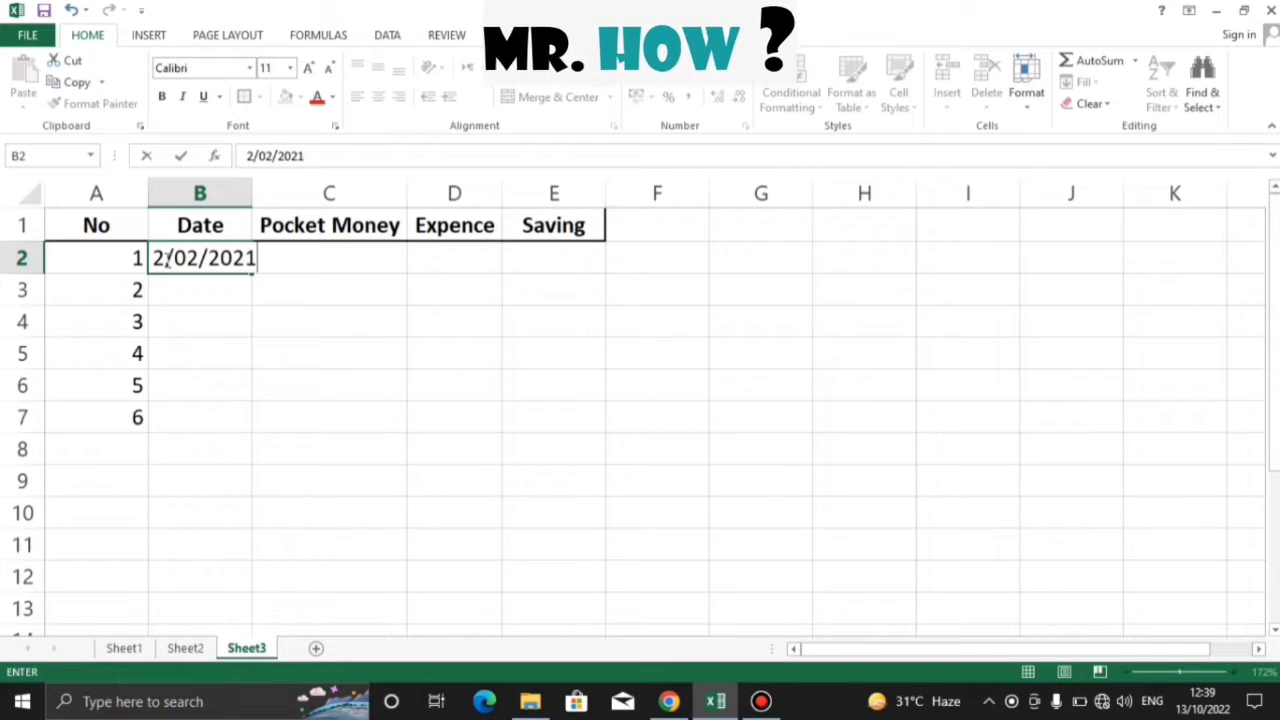
{"action": "key", "text": "BackSpace"}
{"action": "type", "text": "2"}
{"action": "key", "text": "Return"}
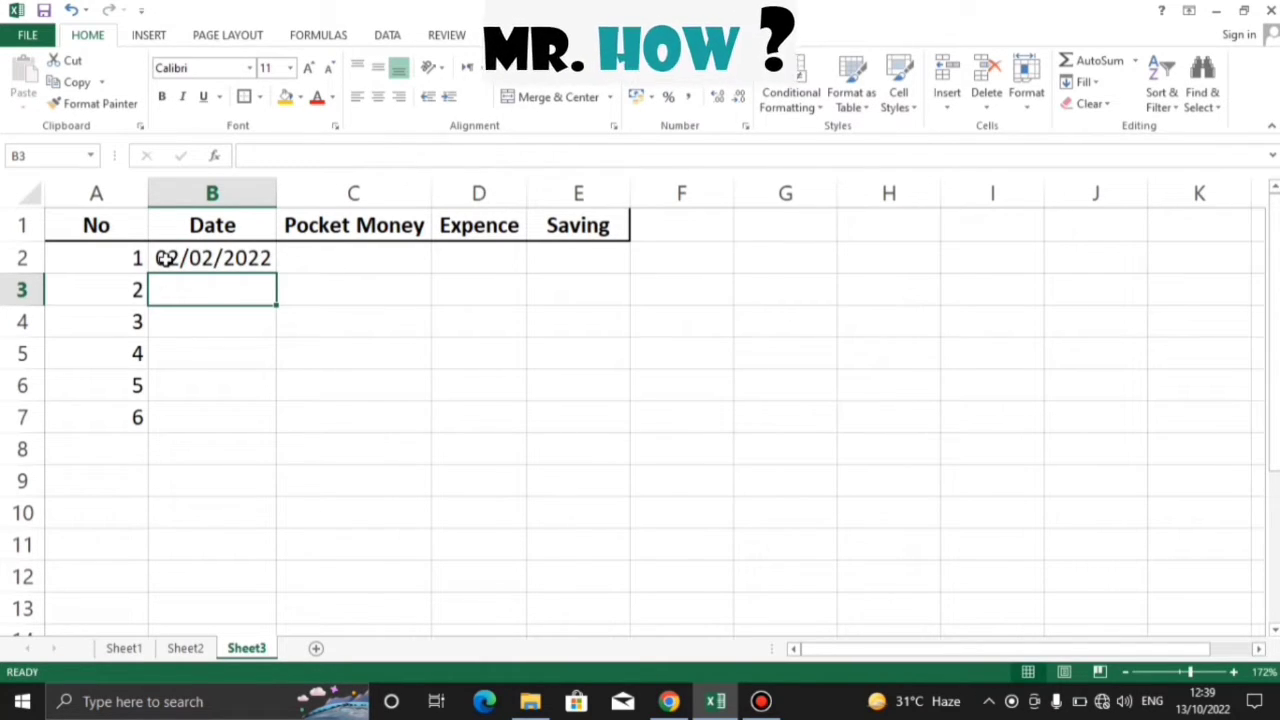
- Enter 03/02/2022 in cell B3 and extend the daily date series from B2:B3 down to B7
{"action": "type", "text": "0"}
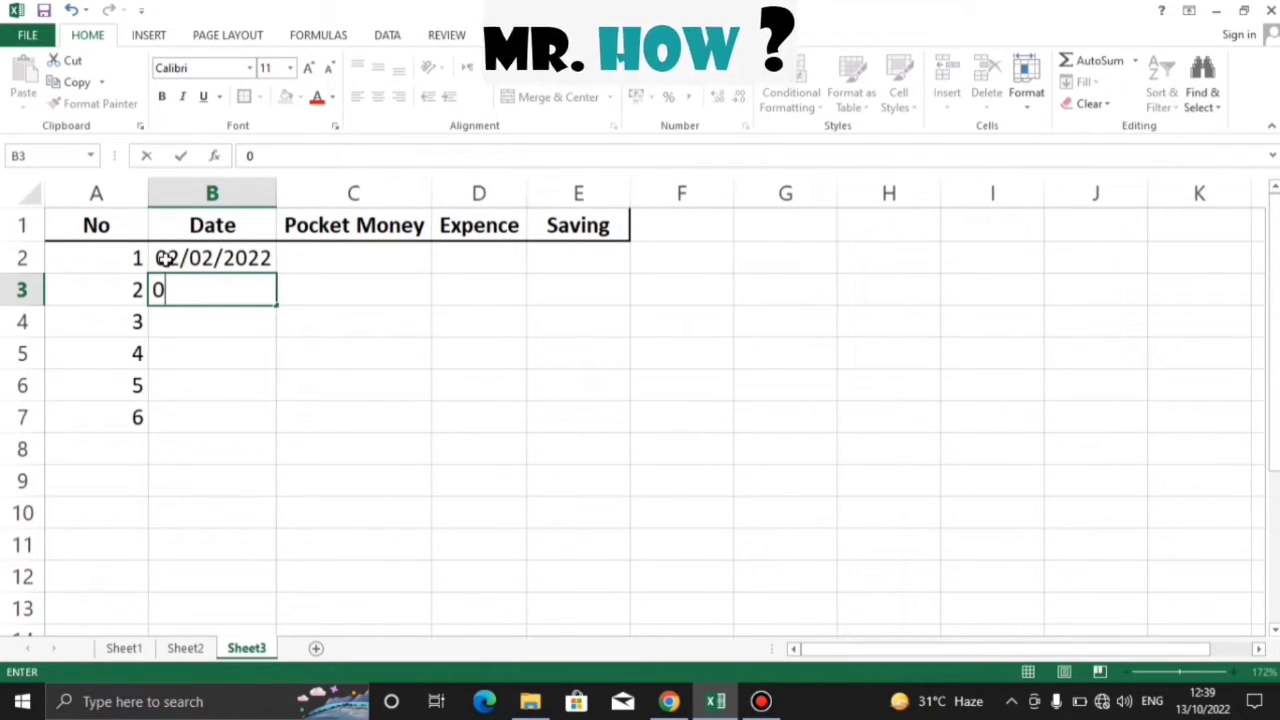
{"action": "type", "text": "3/02/"}
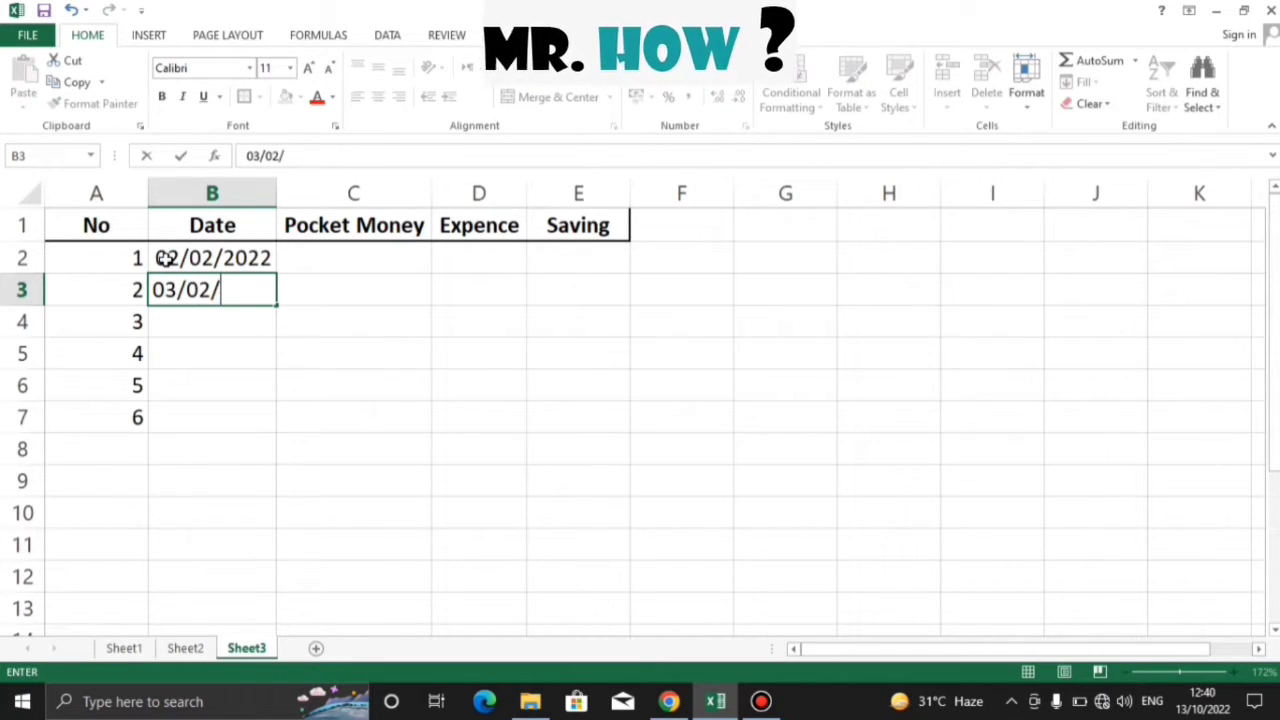
{"action": "type", "text": "2022"}
{"action": "key", "text": "Return"}
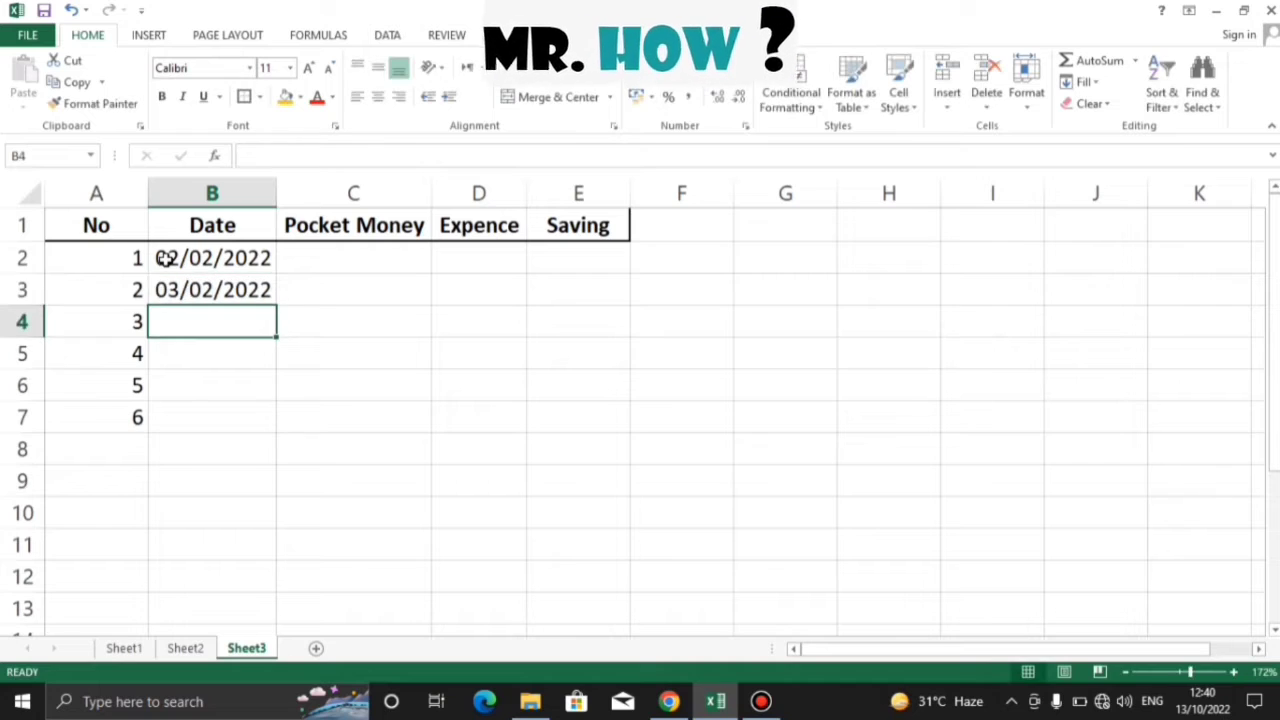
{"action": "left_click_drag", "start_coordinate": [224, 260], "coordinate": [265, 421]}
{"action": "left_click", "coordinate": [432, 458]}
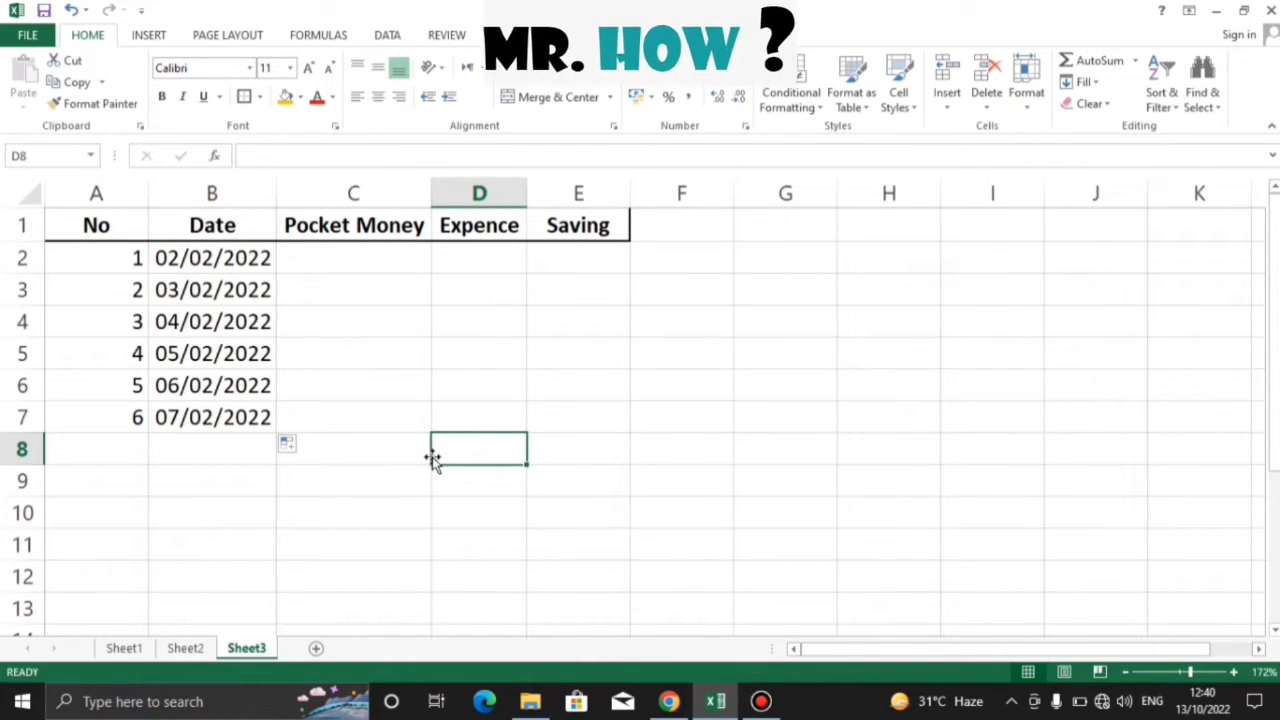
- Widen the Date column slightly beyond its dates
{"action": "left_click", "coordinate": [351, 259]}
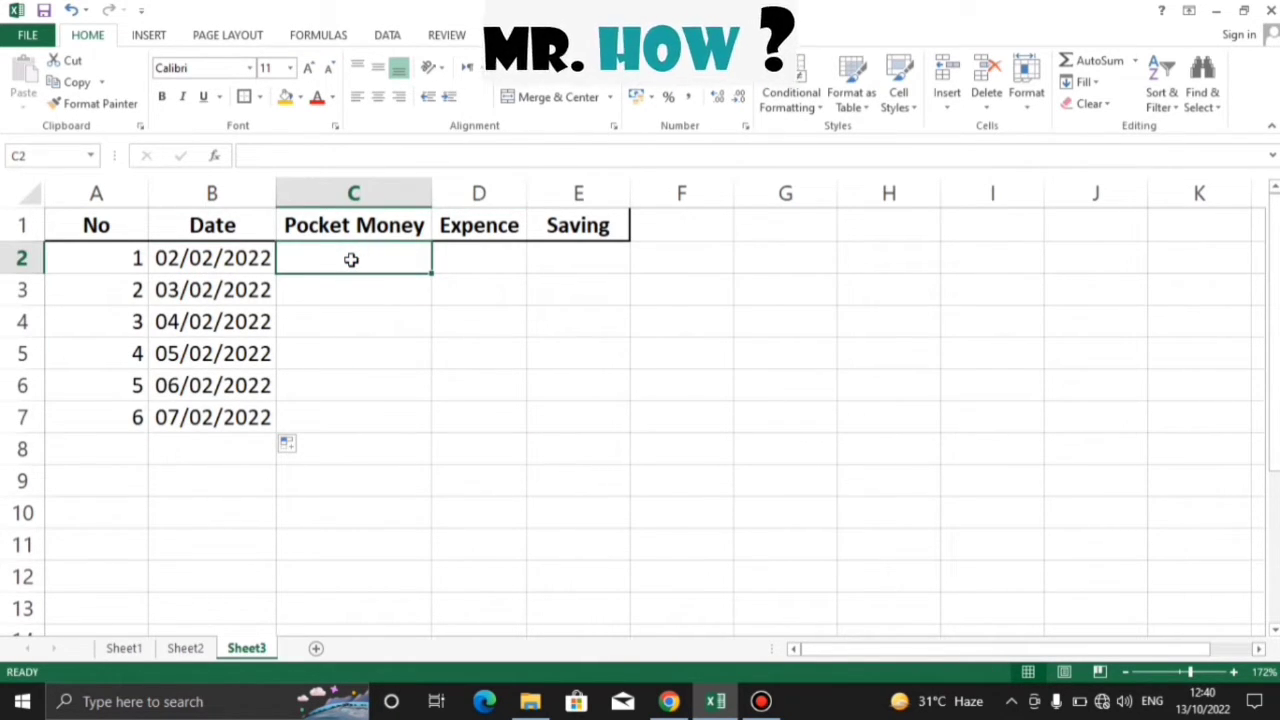
{"action": "left_click_drag", "start_coordinate": [276, 192], "coordinate": [300, 193]}
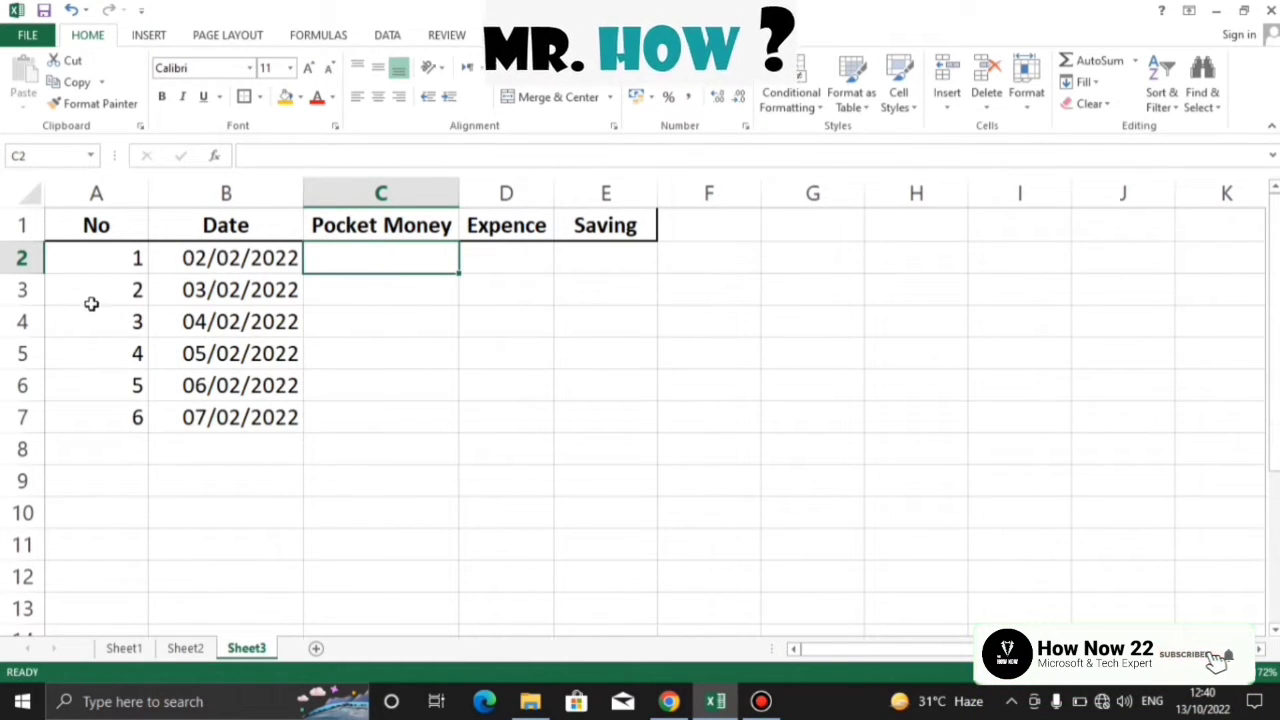
- Center the contents of the table body cells A2:E7 horizontally
{"action": "left_click_drag", "start_coordinate": [90, 244], "coordinate": [578, 417]}
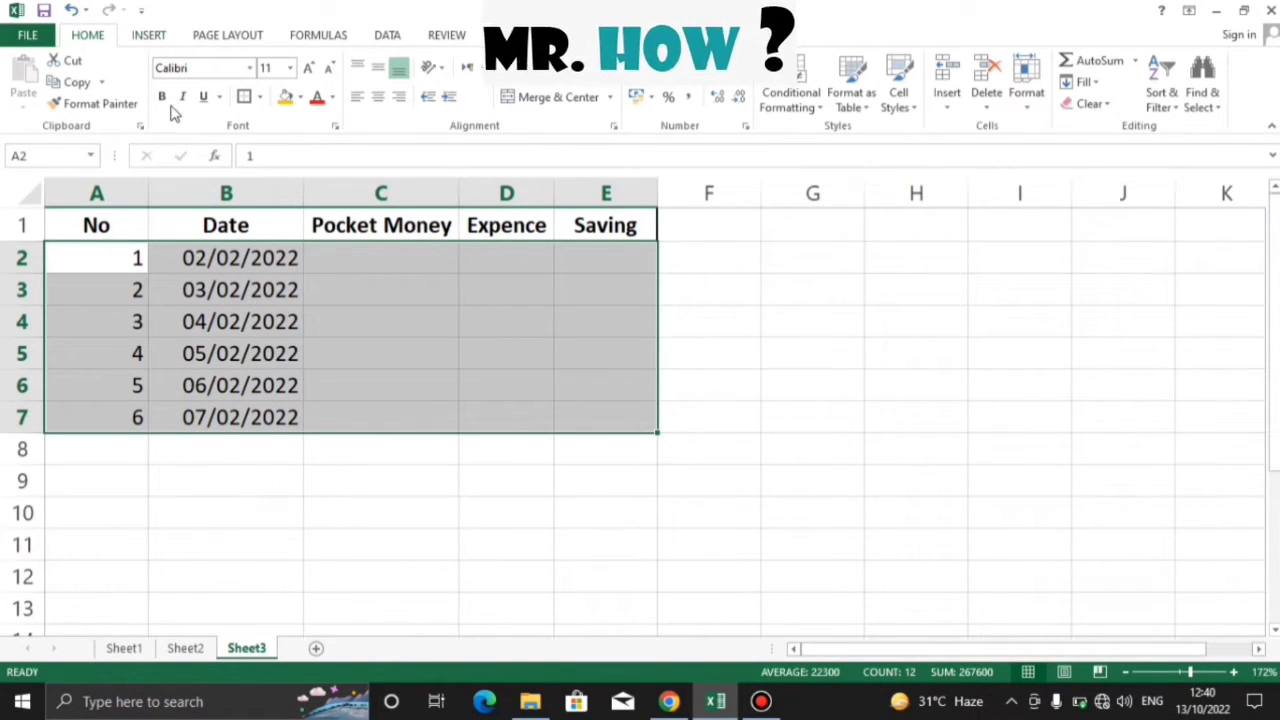
{"action": "left_click", "coordinate": [379, 100]}
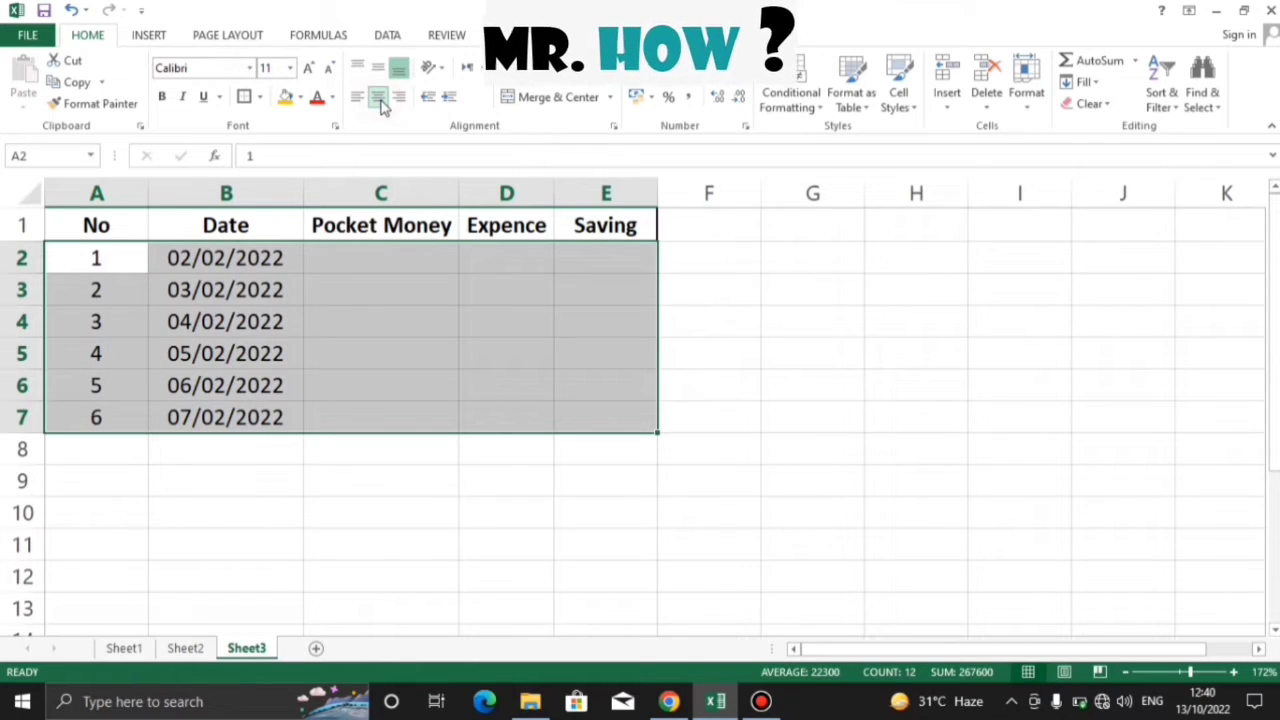
{"action": "left_click", "coordinate": [437, 563]}
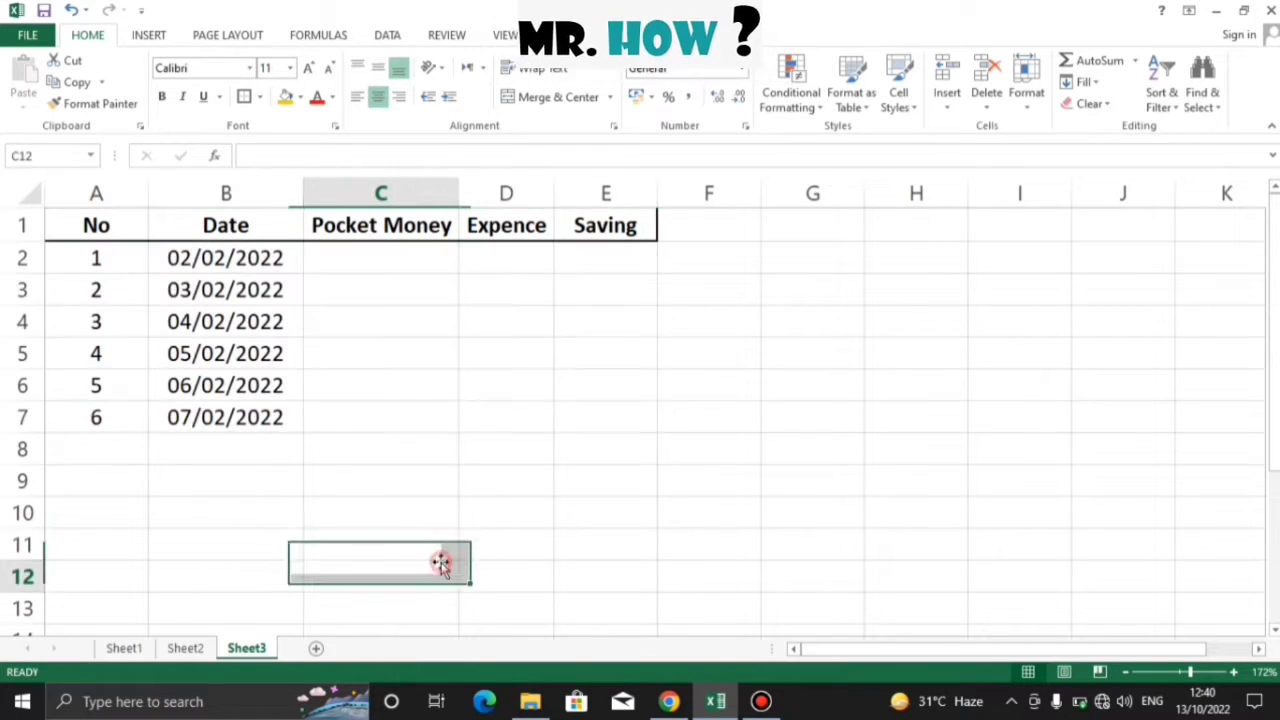
- Enter the first three Pocket Money amounts, 2000, 2500 and 3000, in cells C2:C4
{"action": "left_click", "coordinate": [380, 258]}
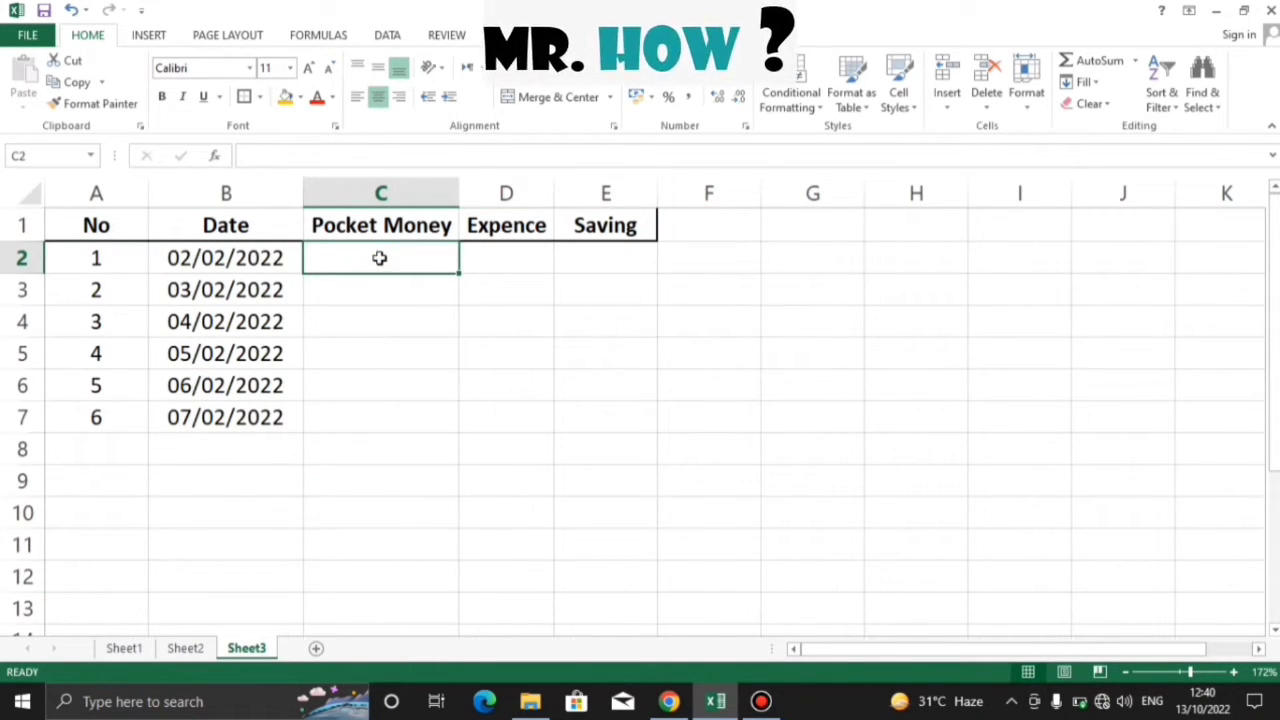
{"action": "type", "text": "1"}
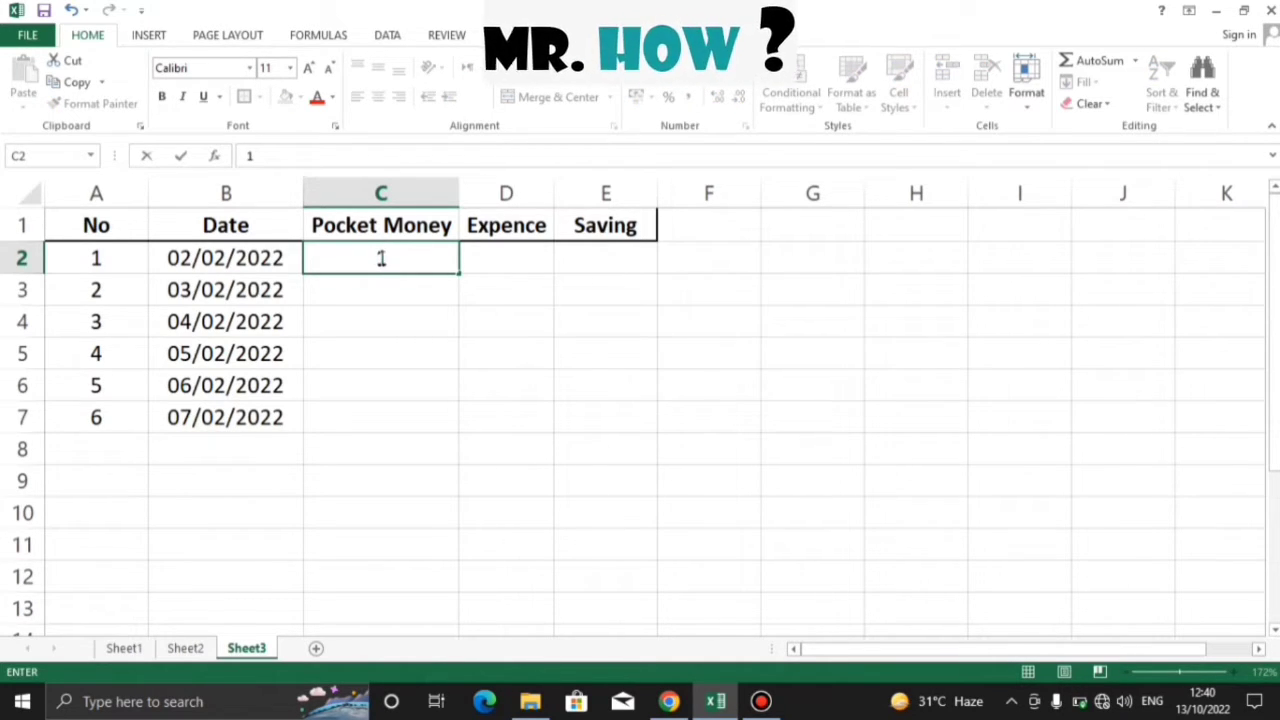
{"action": "key", "text": "BackSpace"}
{"action": "type", "text": "2000"}
{"action": "key", "text": "Return"}
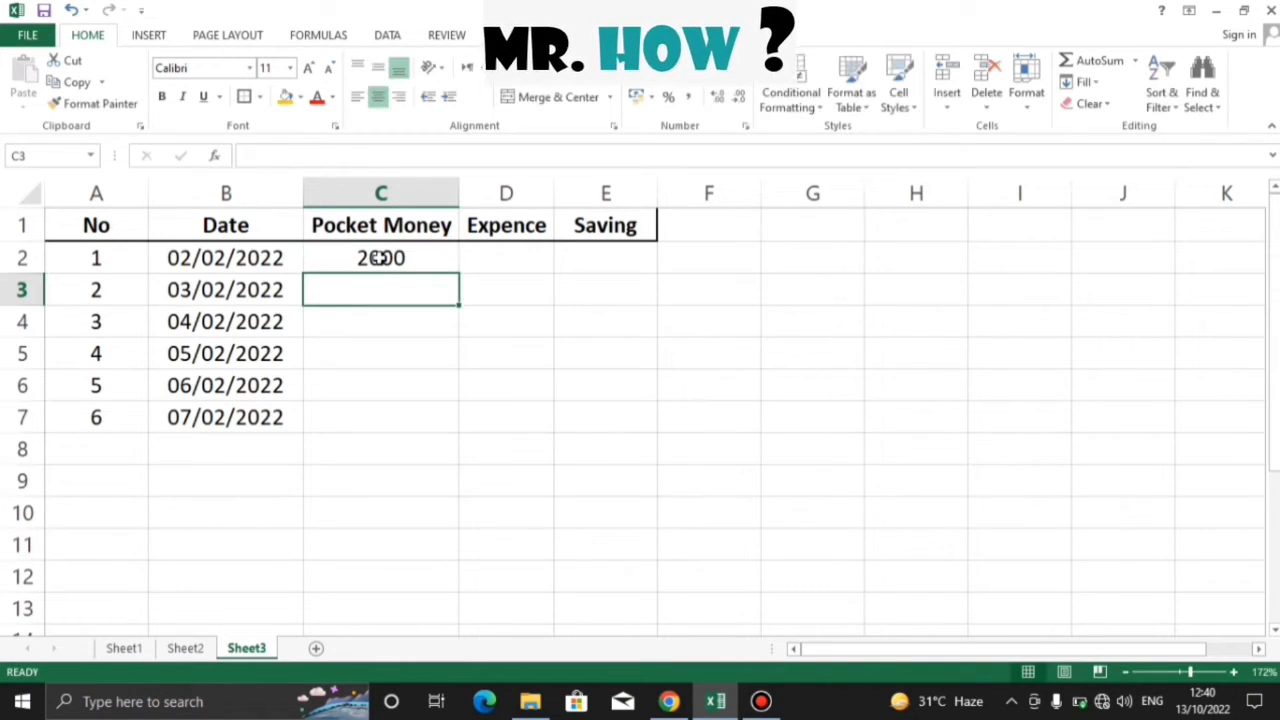
{"action": "type", "text": "2500"}
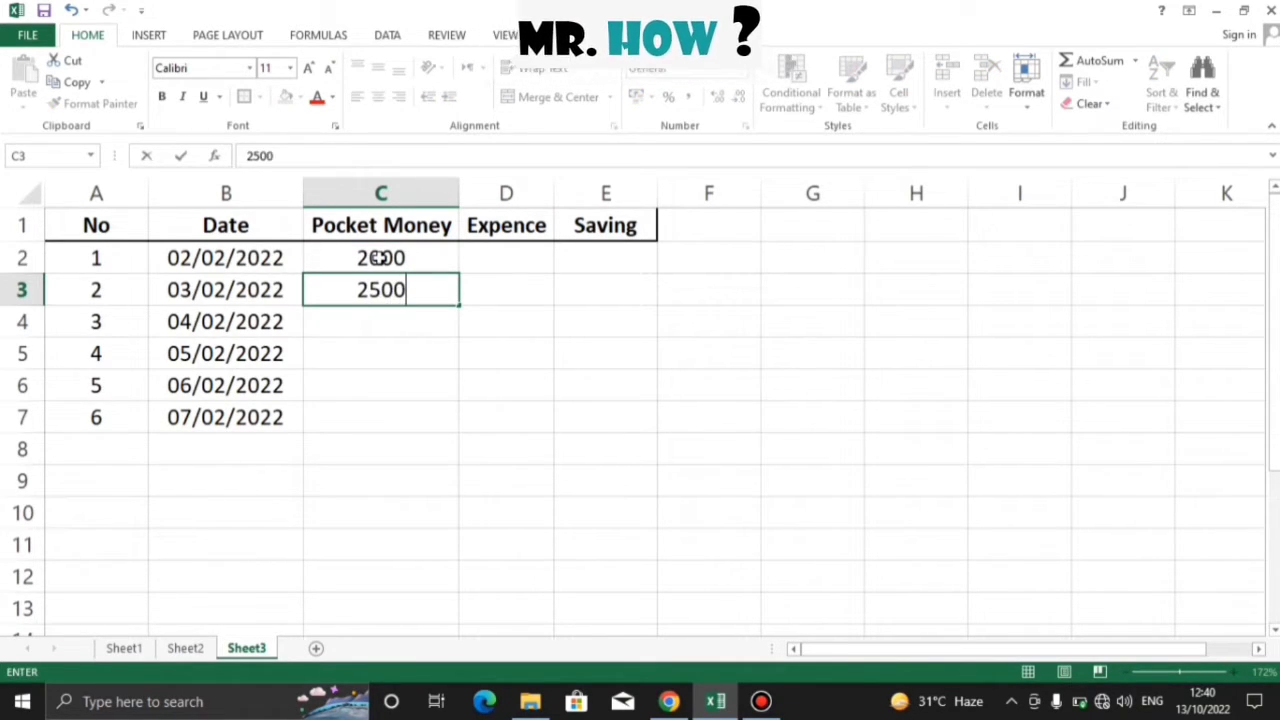
{"action": "key", "text": "Return"}
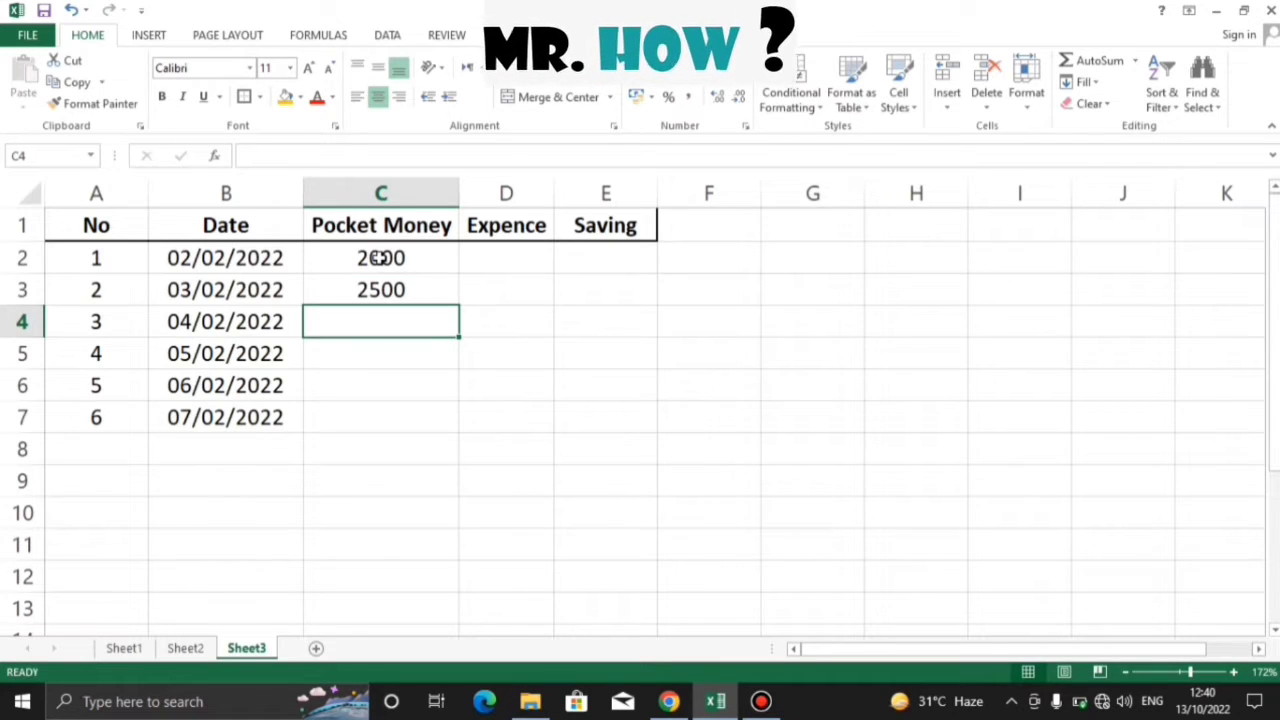
{"action": "type", "text": "3000"}
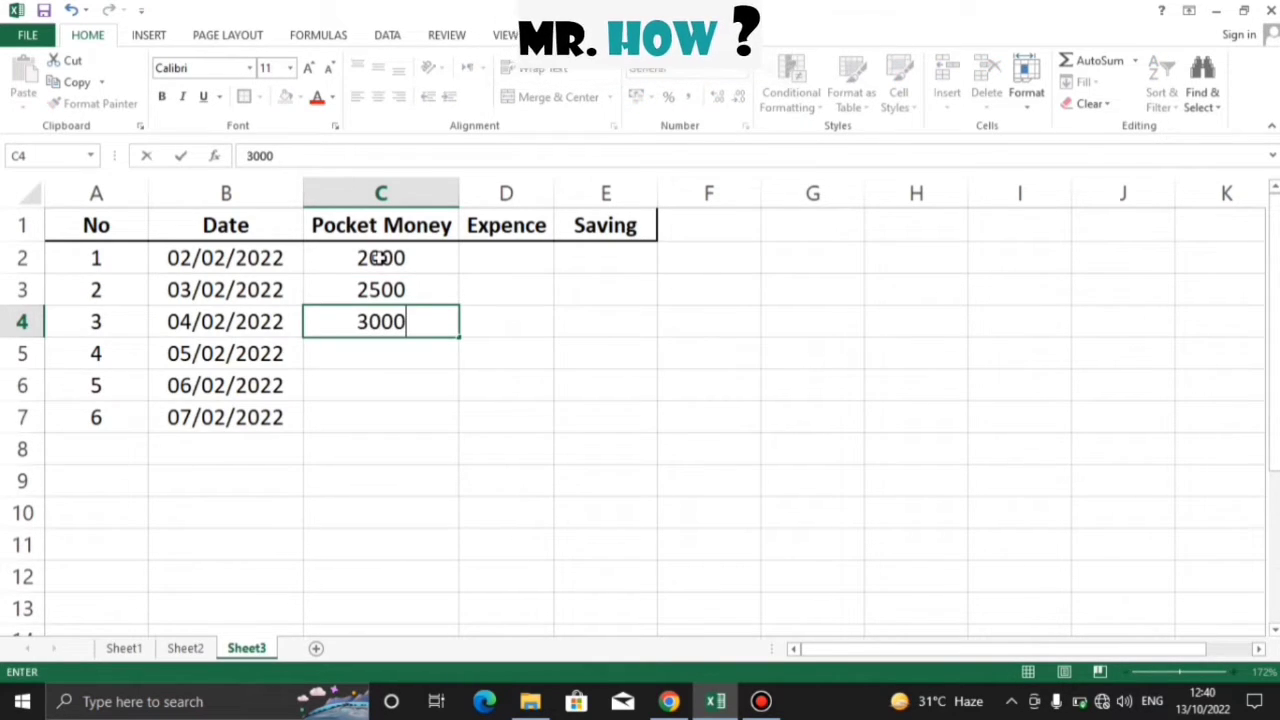
{"action": "key", "text": "Return"}
- Enter the remaining Pocket Money amounts, 3500, 4000 and 5000, in cells C5:C7
{"action": "type", "text": "35000"}
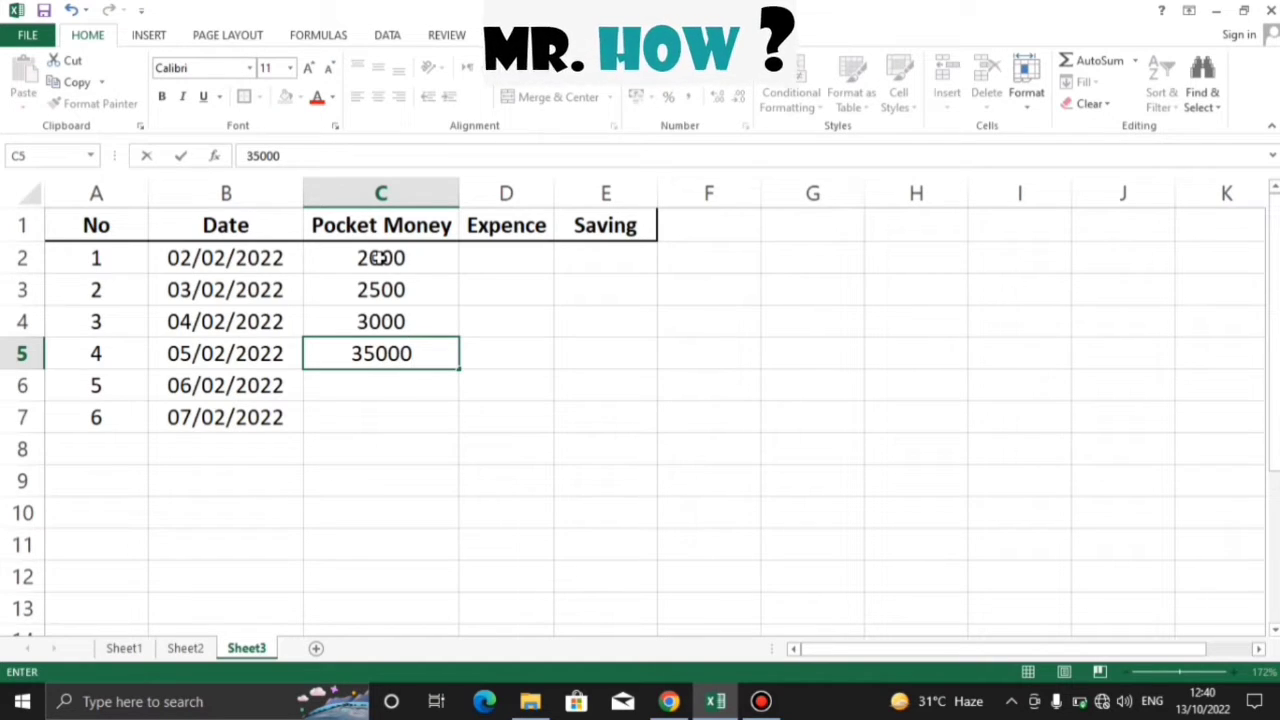
{"action": "key", "text": "BackSpace"}
{"action": "key", "text": "Return"}
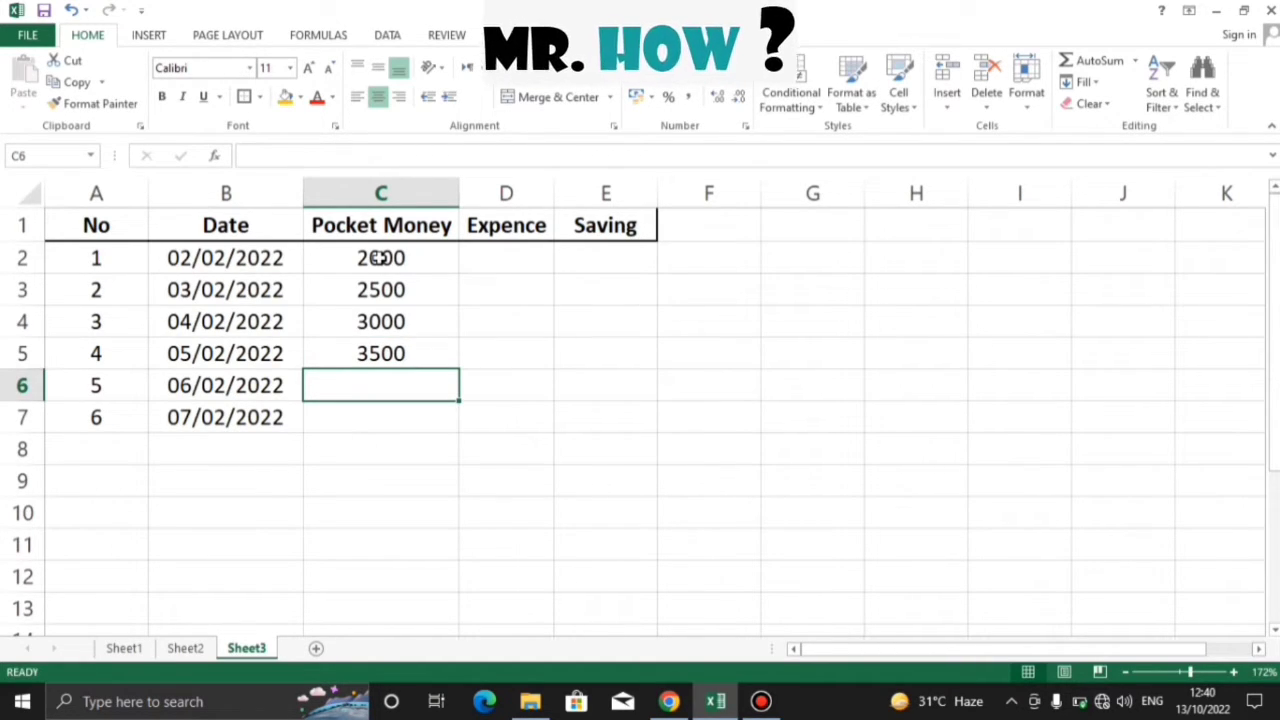
{"action": "type", "text": "4000"}
{"action": "key", "text": "Return"}
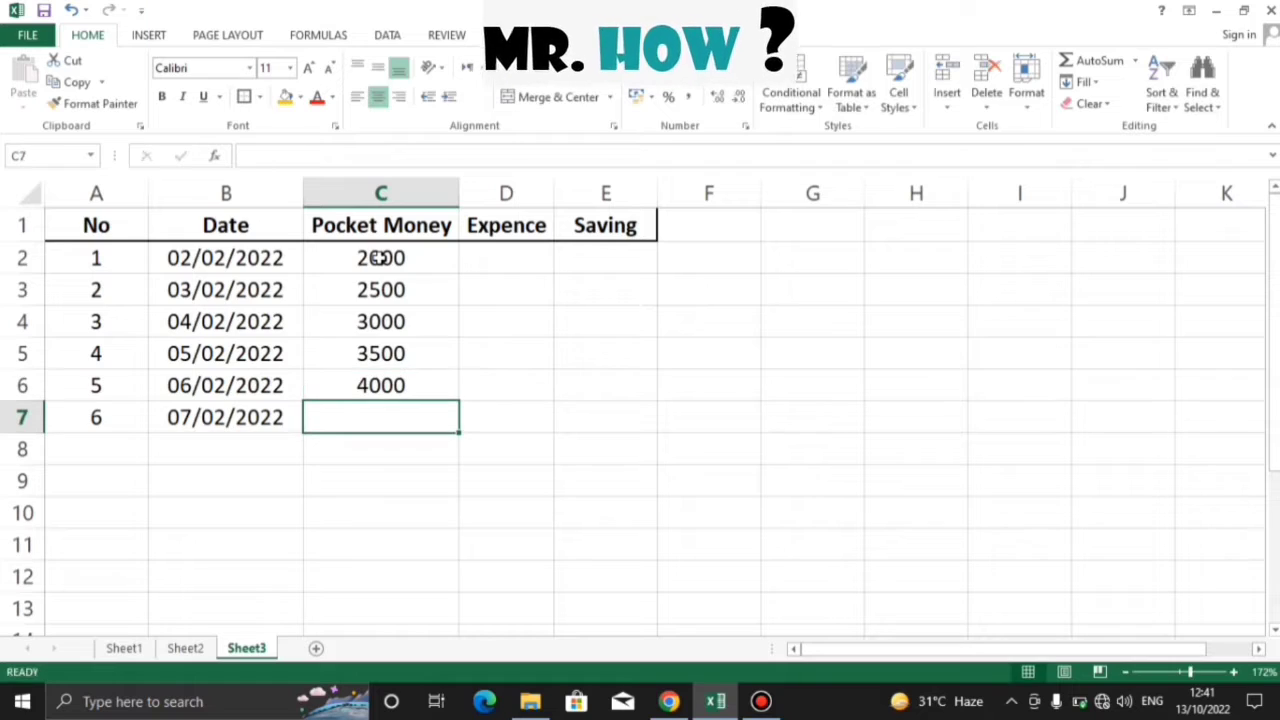
{"action": "type", "text": "5000"}
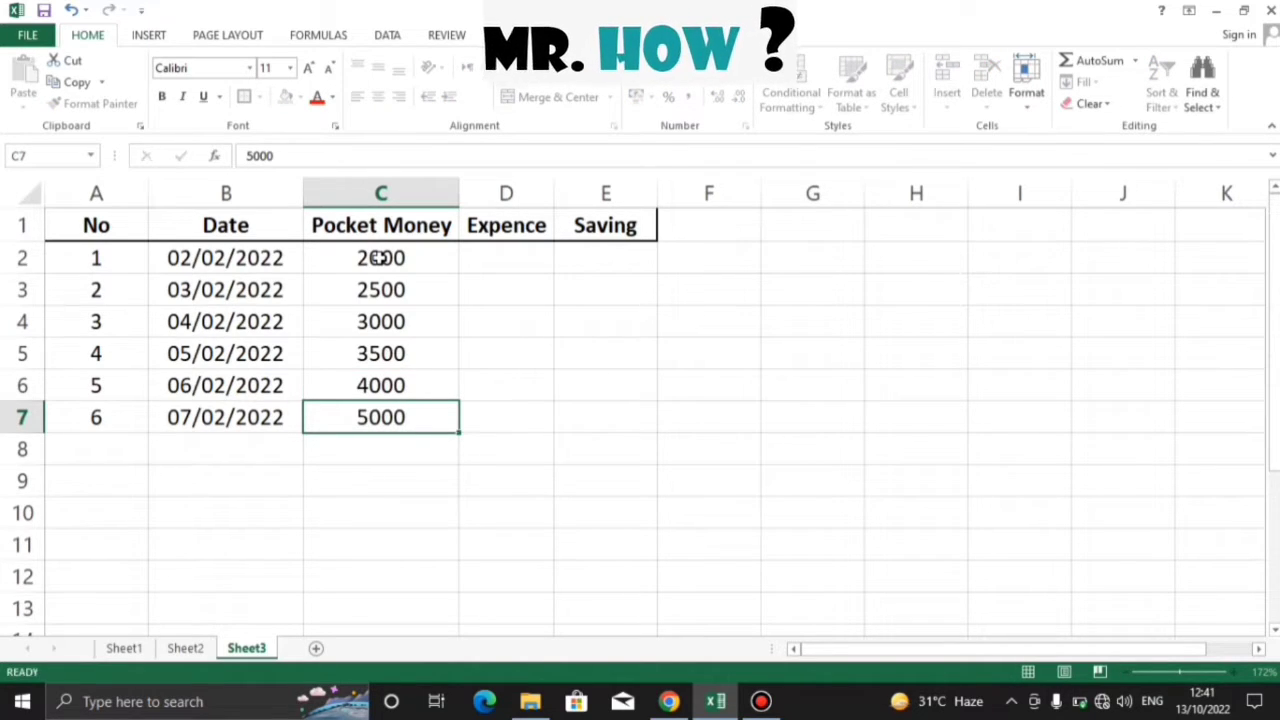
{"action": "key", "text": "Return"}
- Enter the first four Expence amounts, 1200, 1700, 2500 and 3000, in cells D2:D5
{"action": "left_click", "coordinate": [517, 261]}
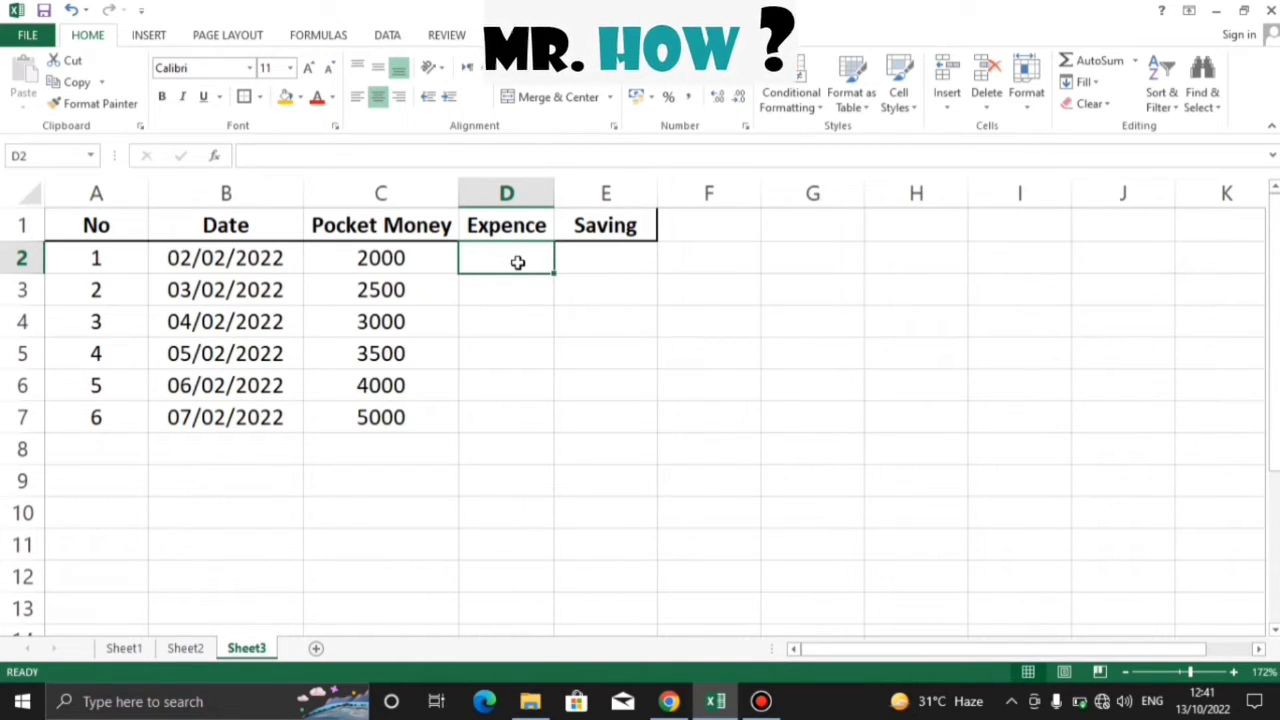
{"action": "type", "text": "1200"}
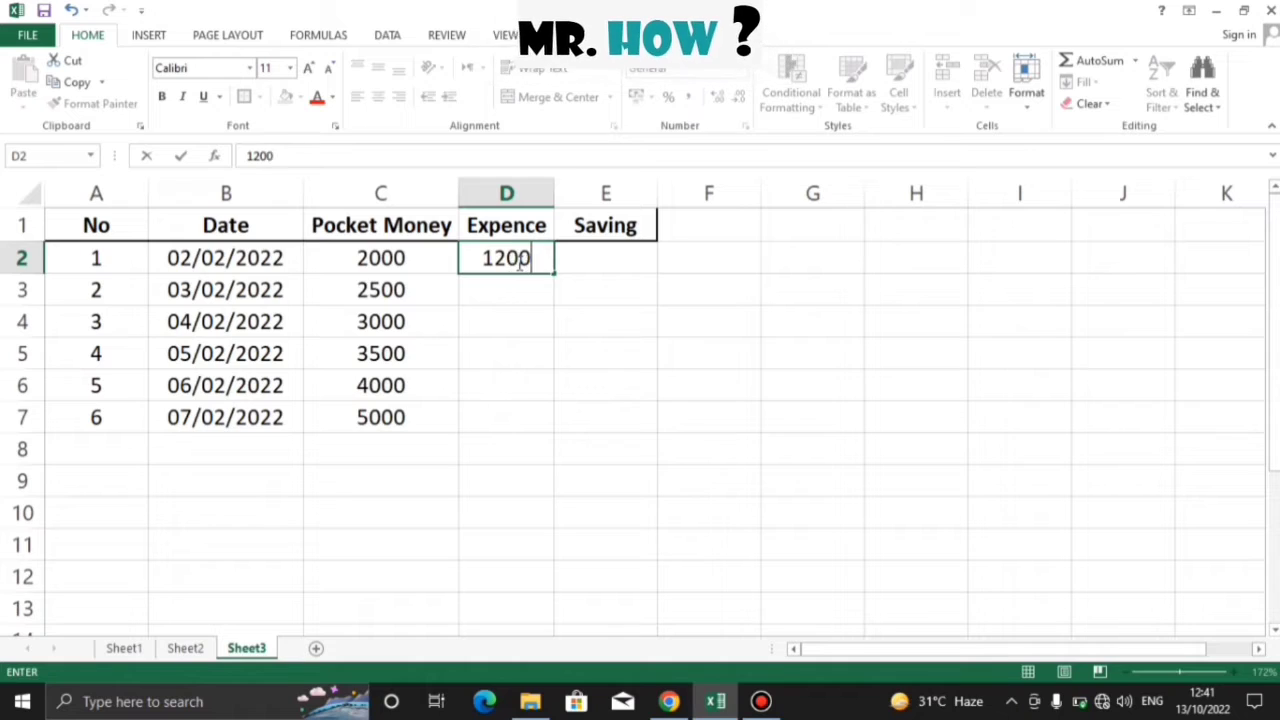
{"action": "key", "text": "Return"}
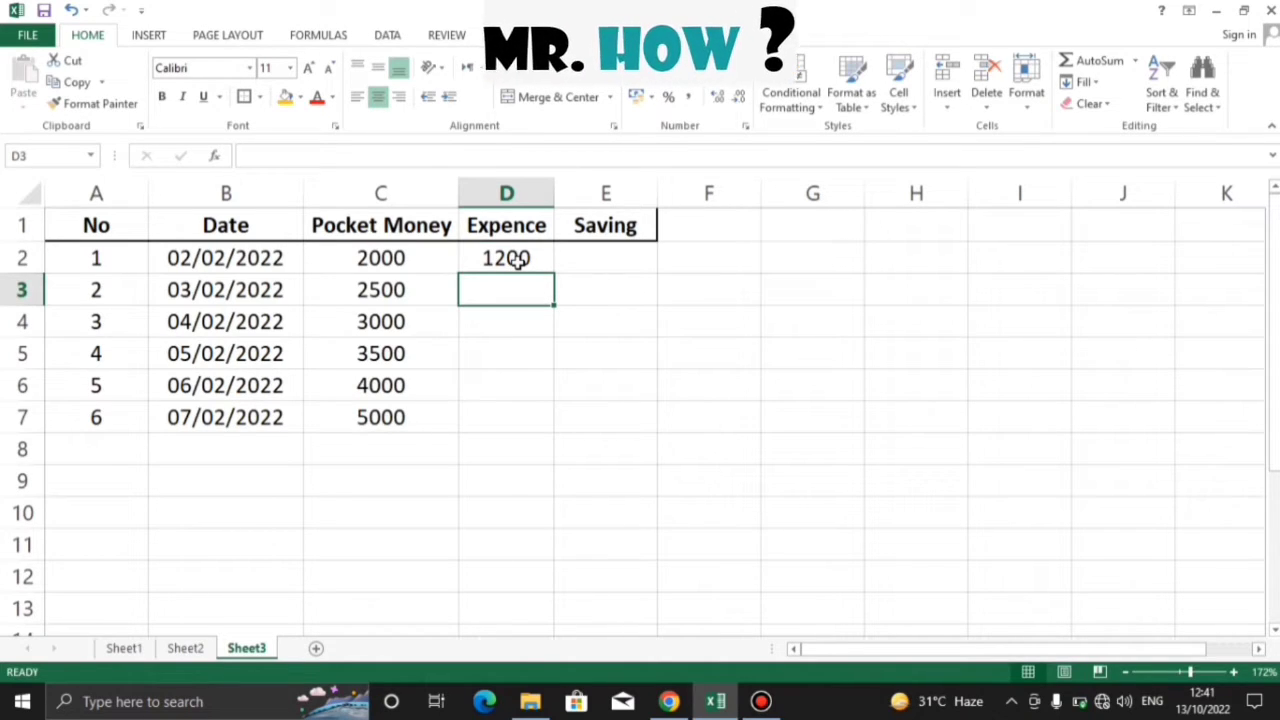
{"action": "type", "text": "1700"}
{"action": "key", "text": "Return"}
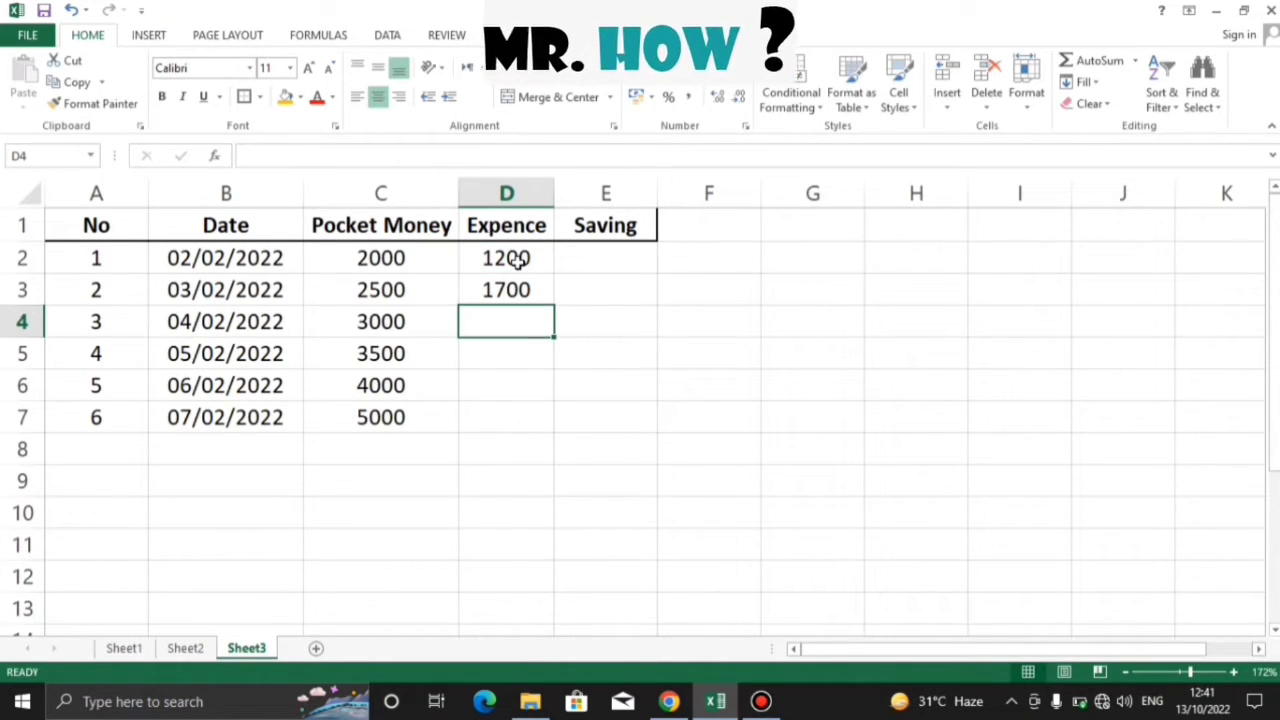
{"action": "type", "text": "2500"}
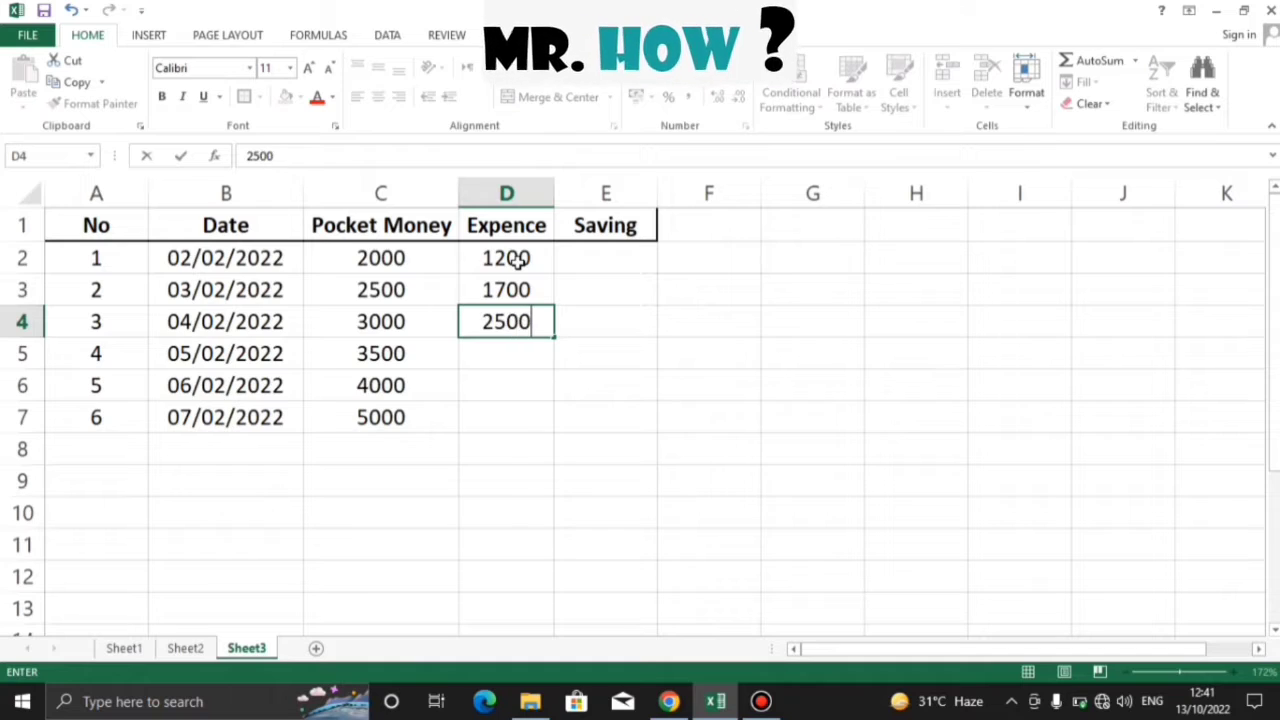
{"action": "key", "text": "Return"}
{"action": "type", "text": "3000"}
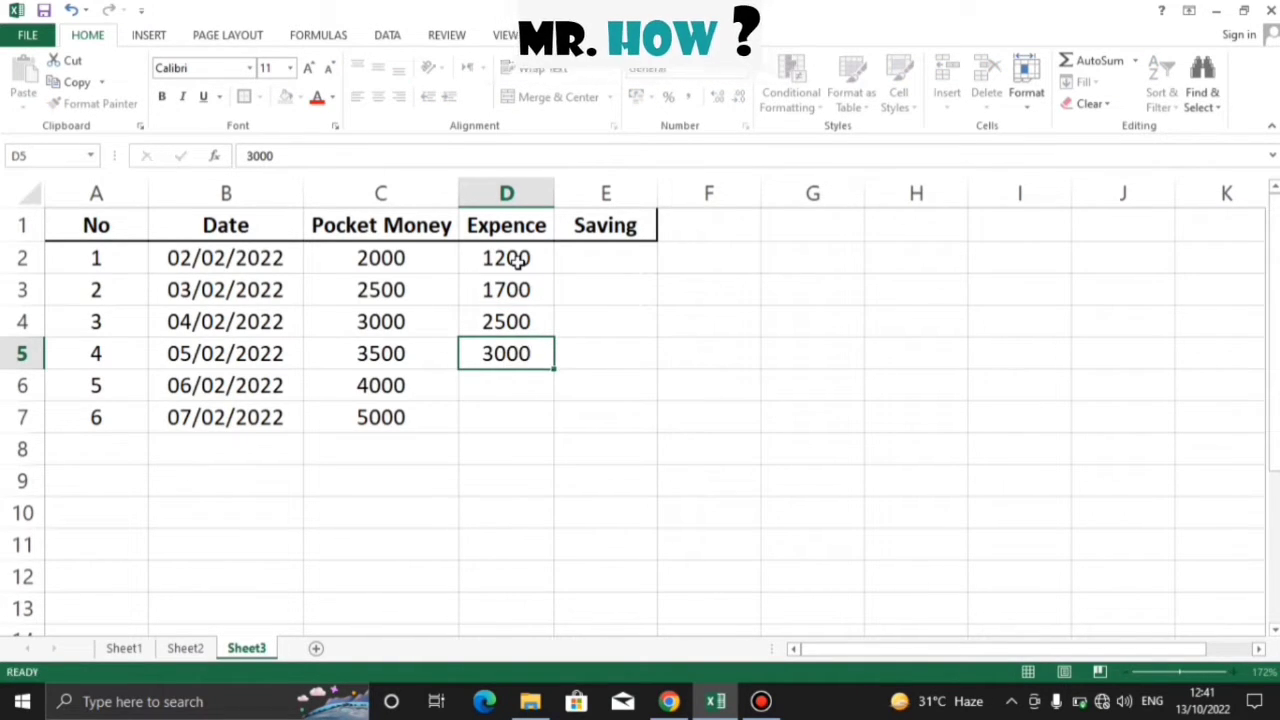
{"action": "key", "text": "Return"}
- Enter the last two Expence amounts, 3300 in D6 and 4300 in D7
{"action": "type", "text": "33000"}
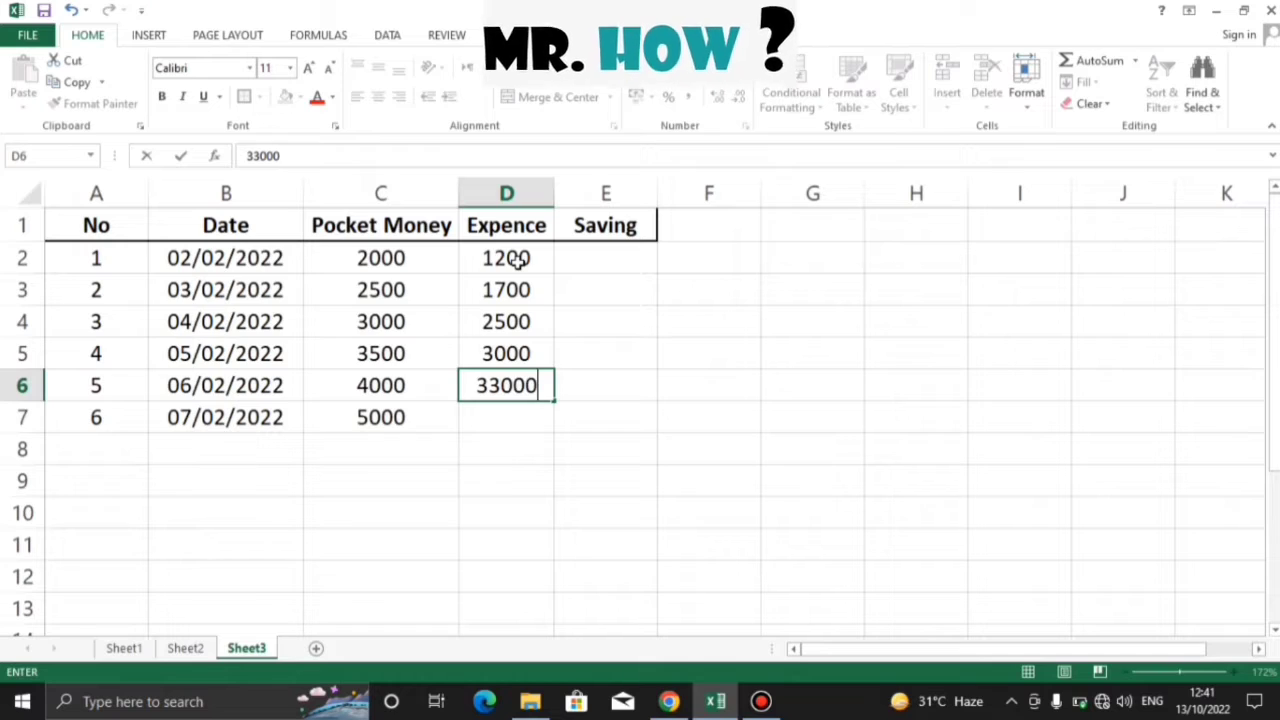
{"action": "key", "text": "Return"}
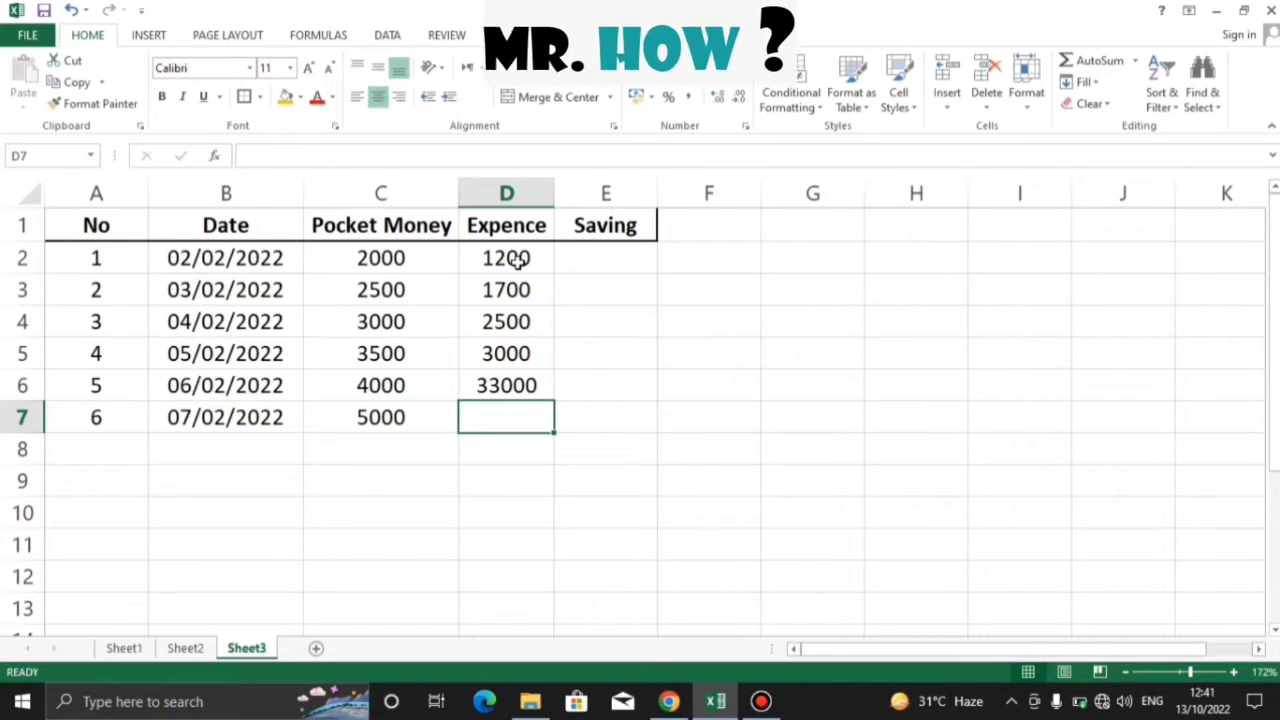
{"action": "key", "text": "Up"}
{"action": "type", "text": "334"}
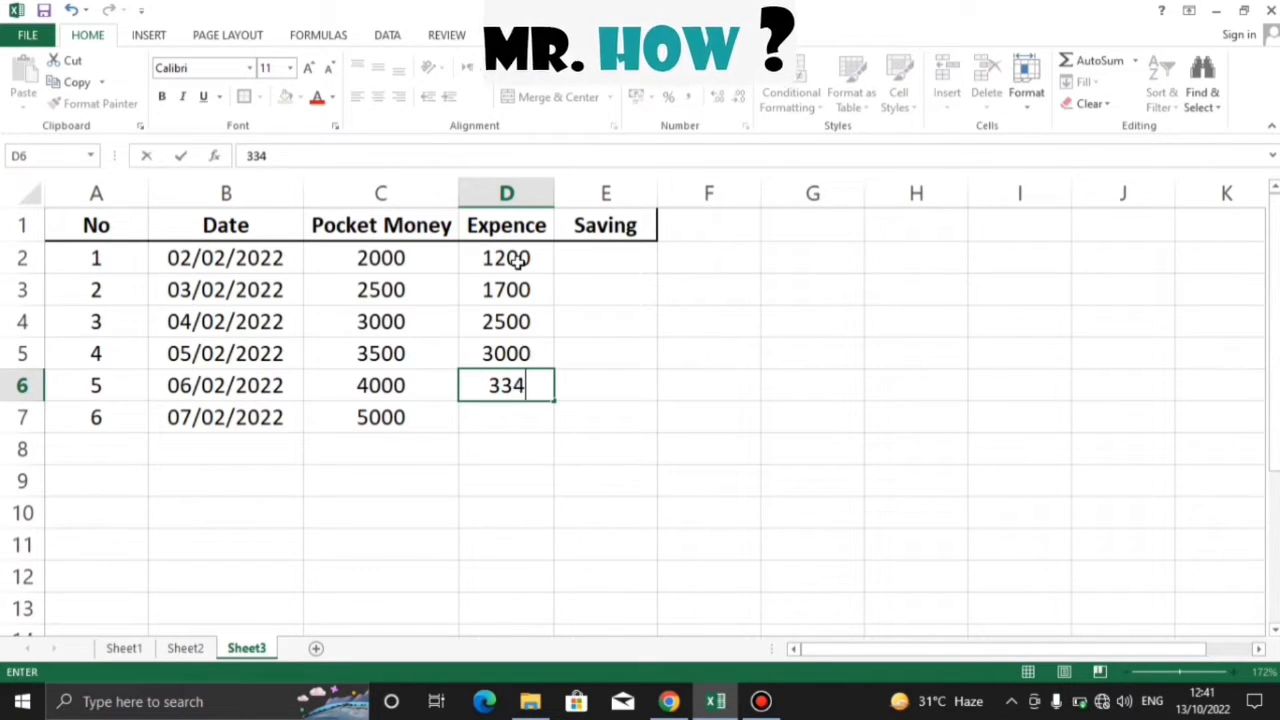
{"action": "key", "text": "BackSpace"}
{"action": "type", "text": "00"}
{"action": "key", "text": "Return"}
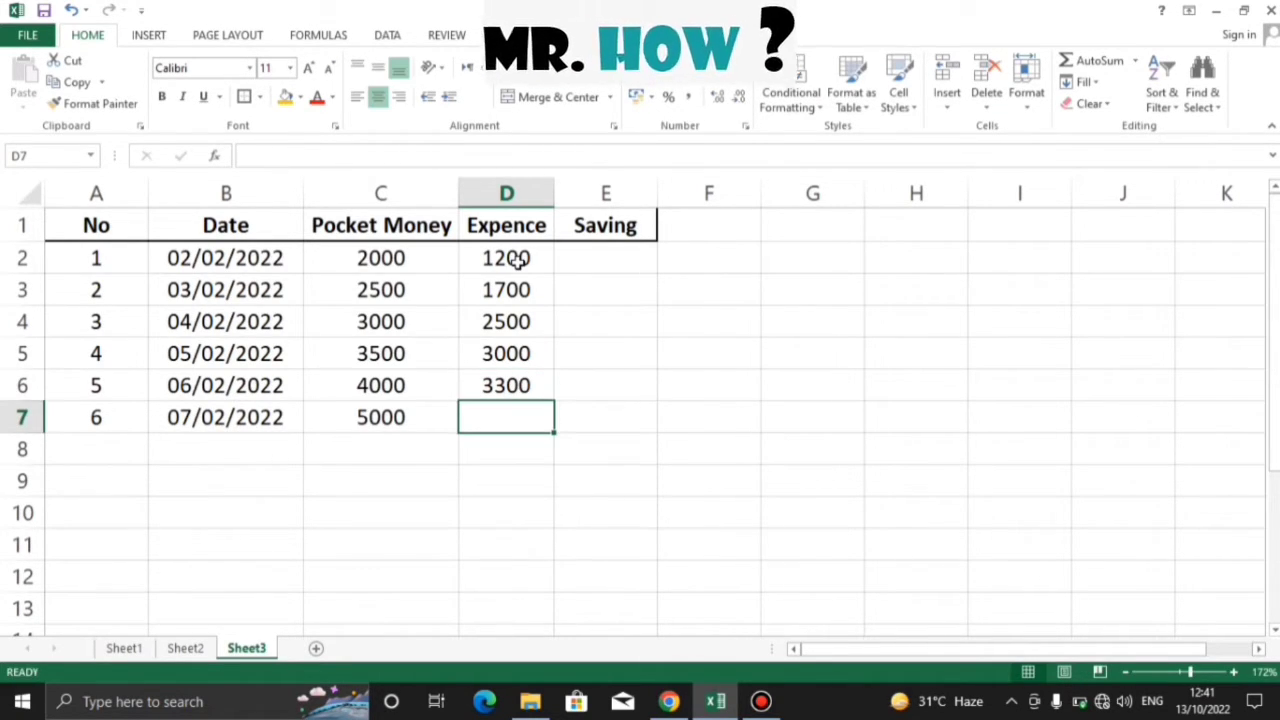
{"action": "type", "text": "4300"}
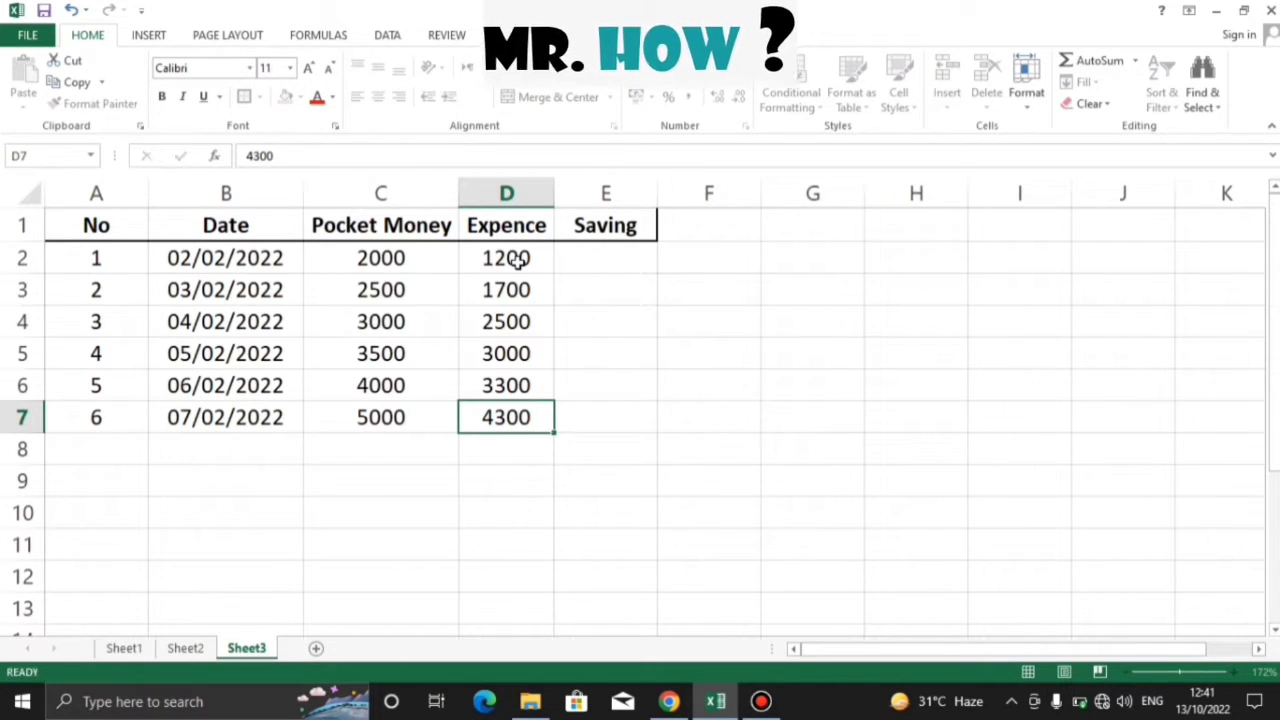
{"action": "key", "text": "Return"}
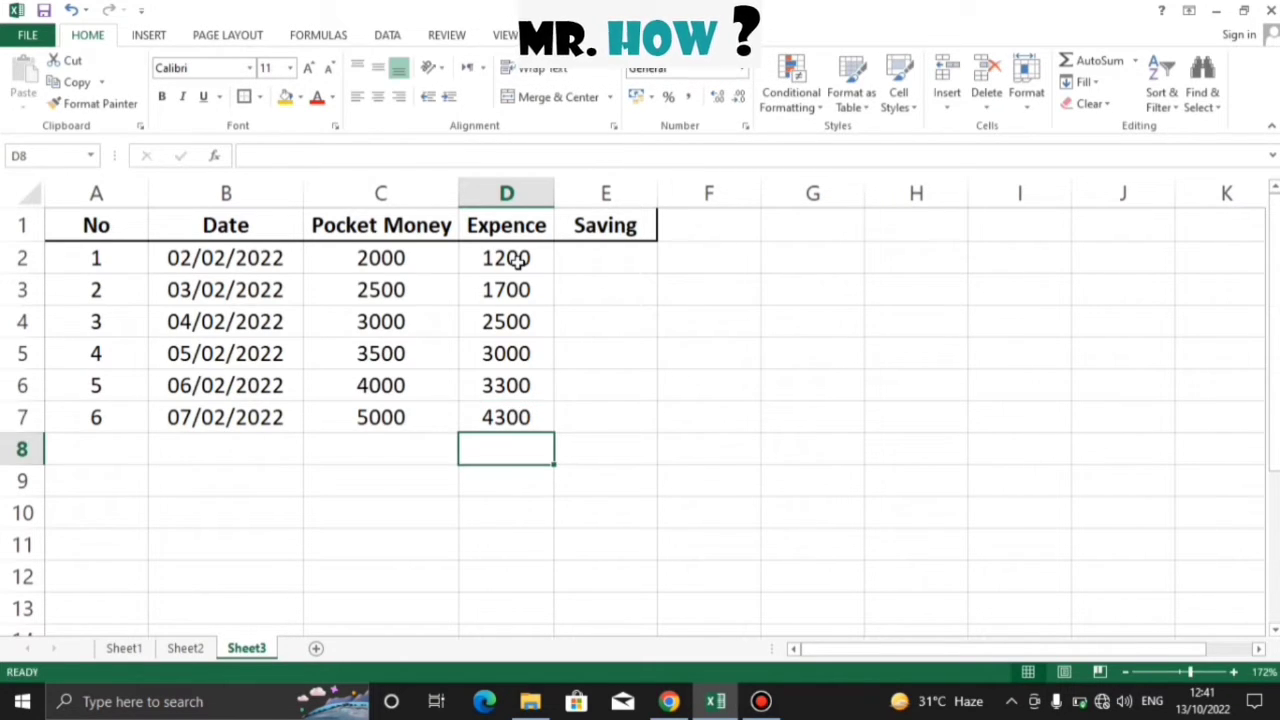
- Calculate the first row's saving in E2 with the formula =C2-D2, subtracting expense from pocket money
{"action": "left_click", "coordinate": [767, 312]}
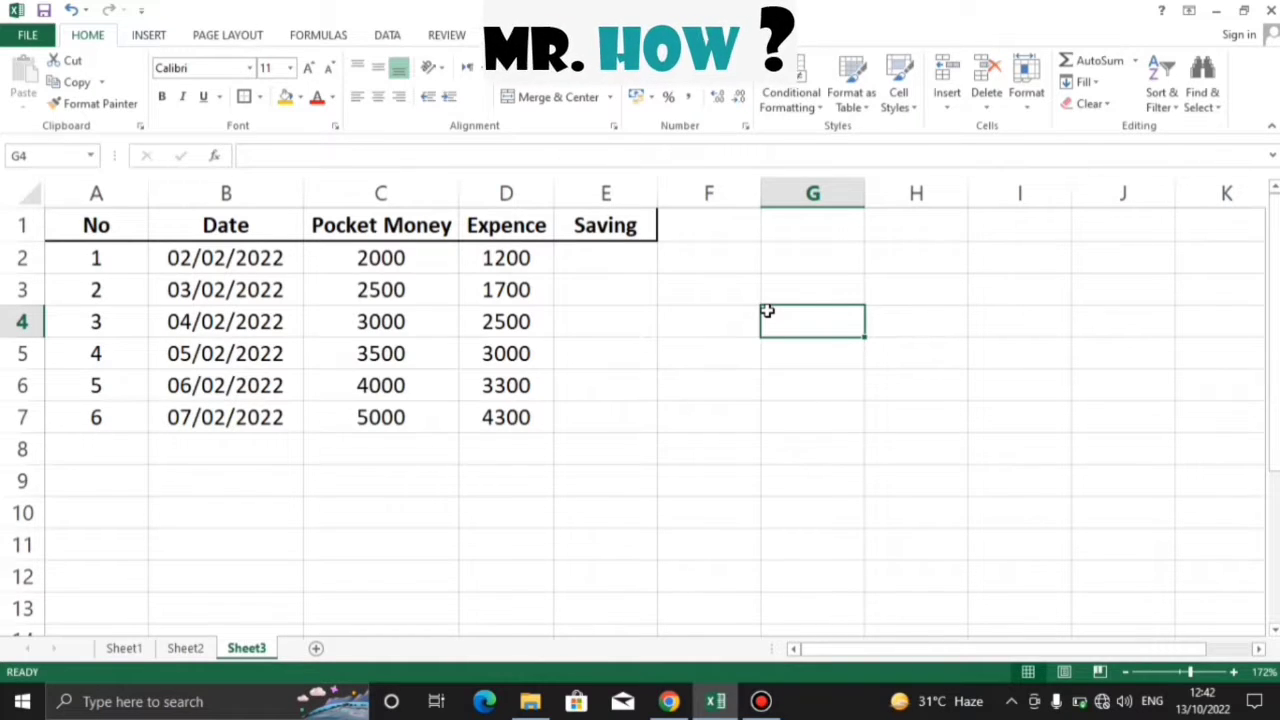
{"action": "left_click", "coordinate": [622, 255]}
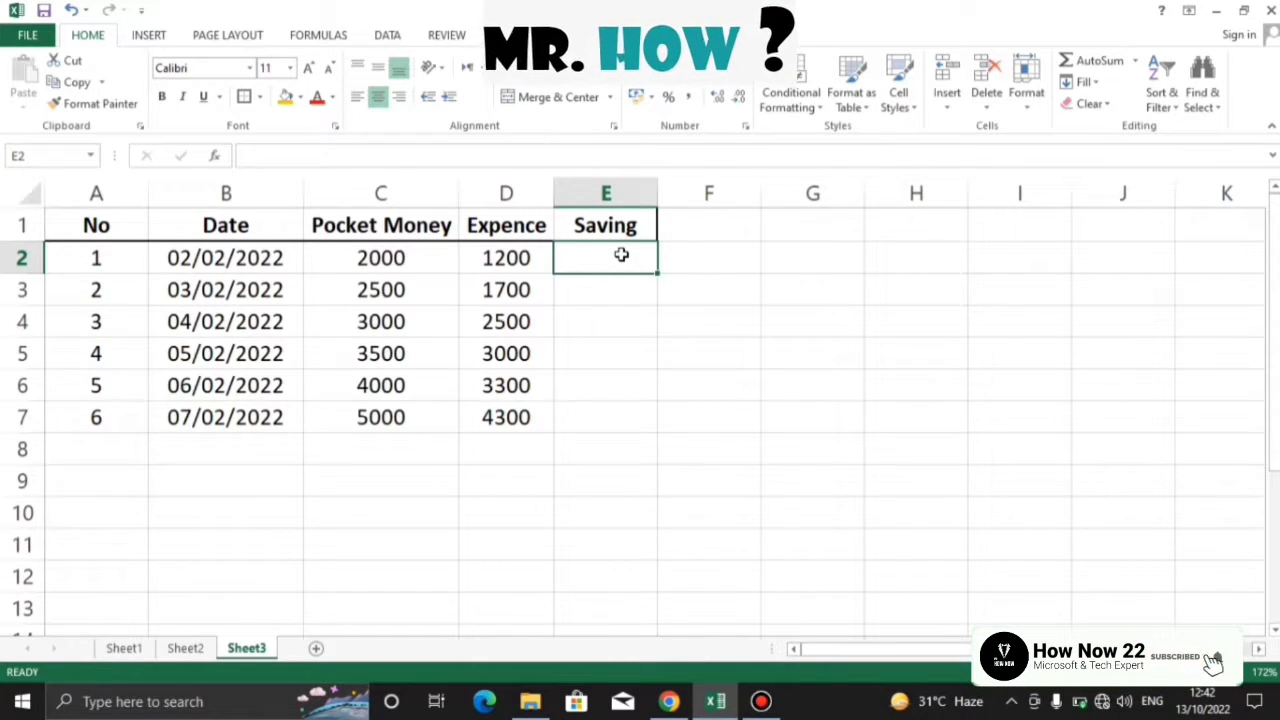
{"action": "type", "text": "="}
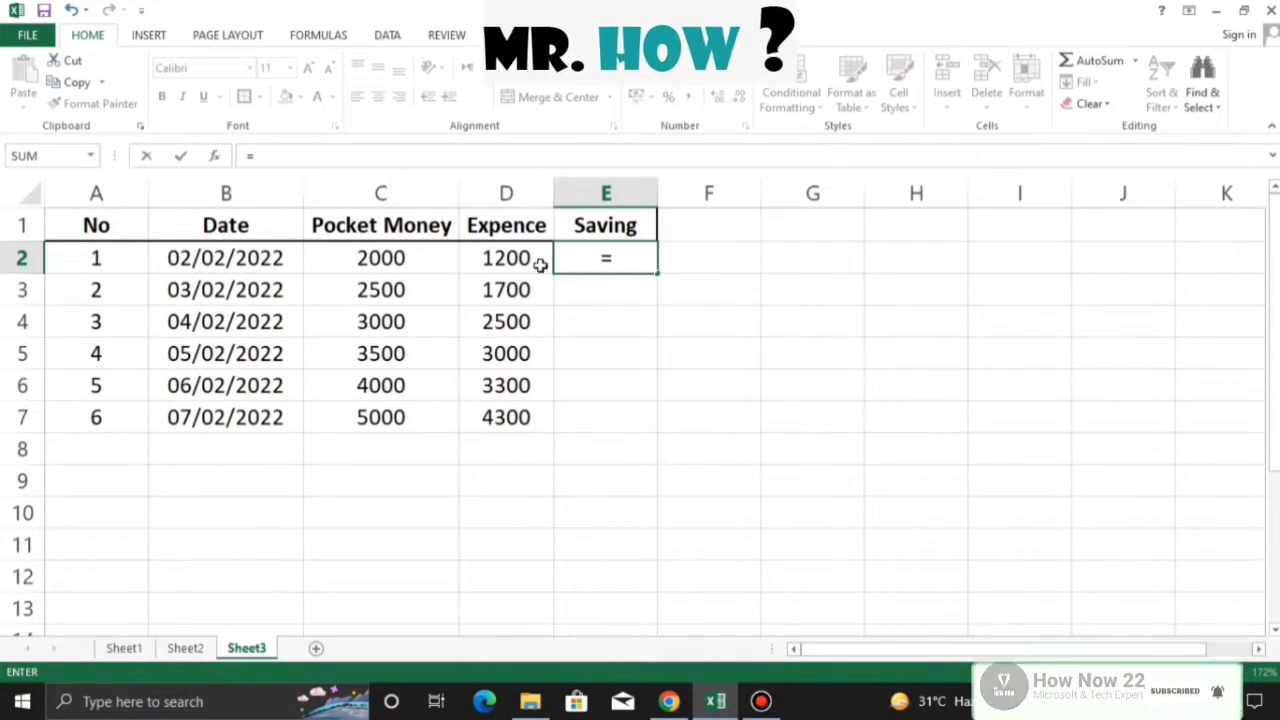
{"action": "left_click", "coordinate": [393, 257]}
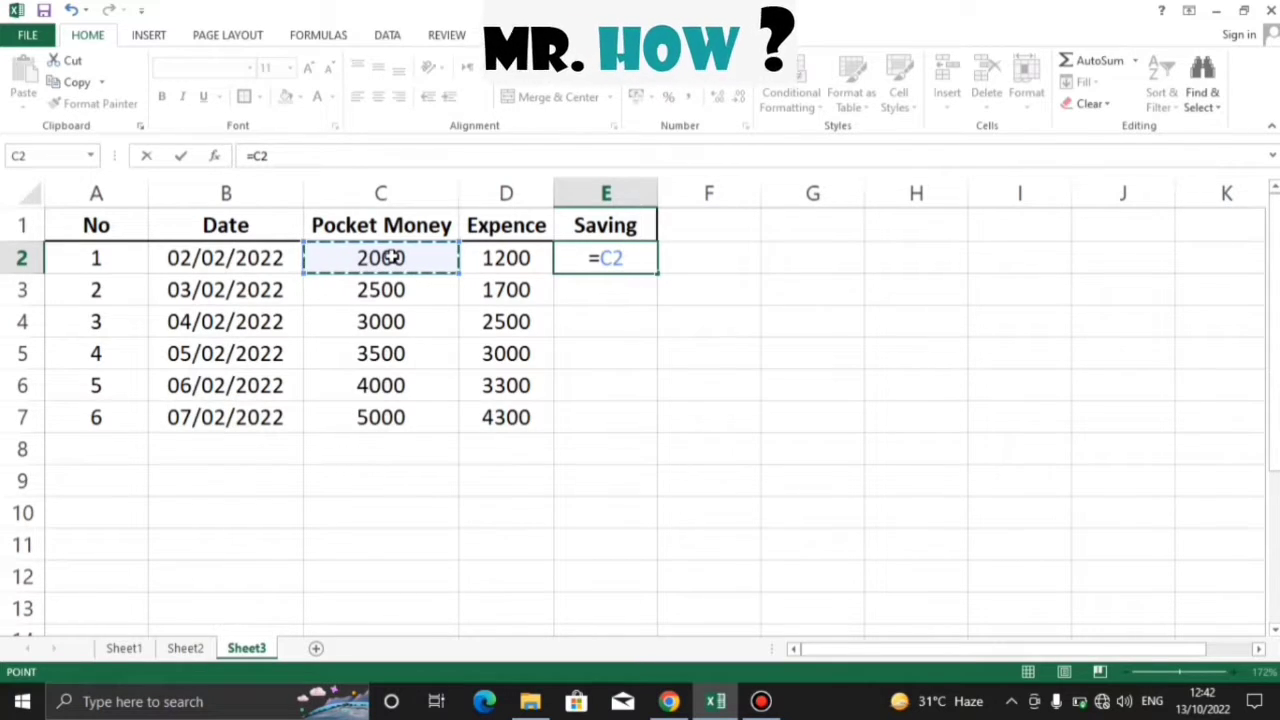
{"action": "type", "text": "_"}
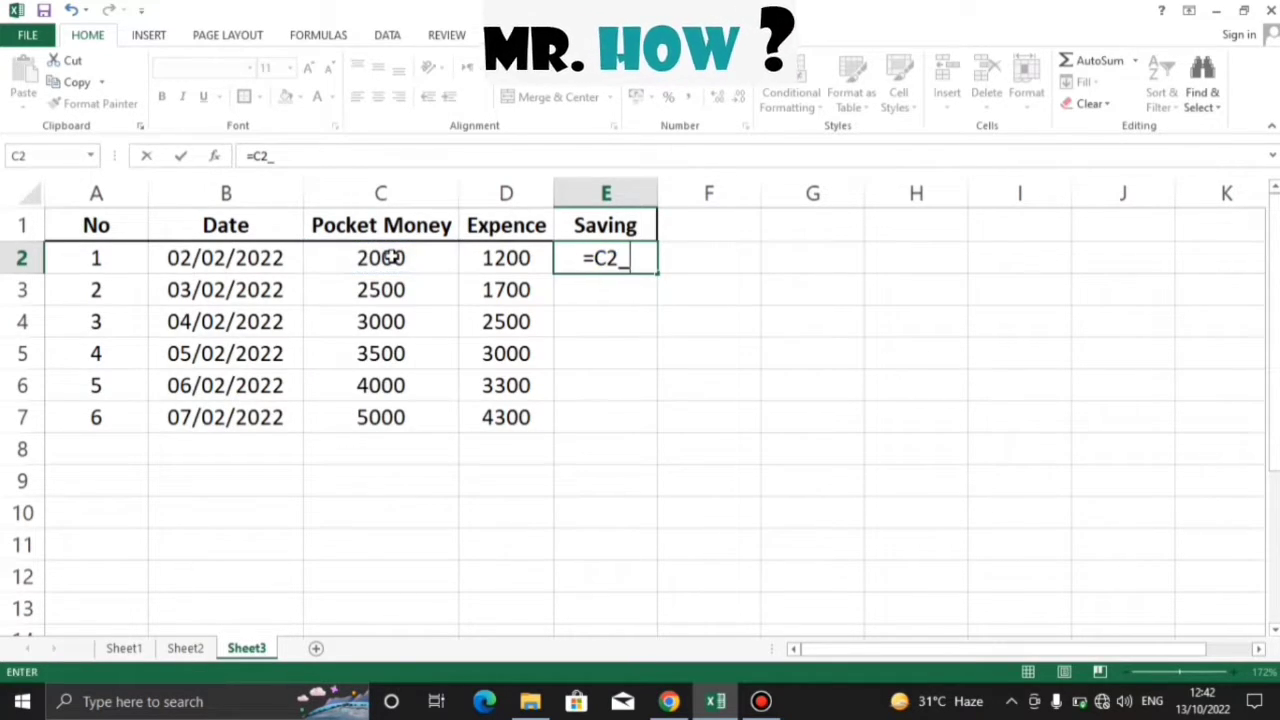
{"action": "key", "text": "BackSpace"}
{"action": "type", "text": "-"}
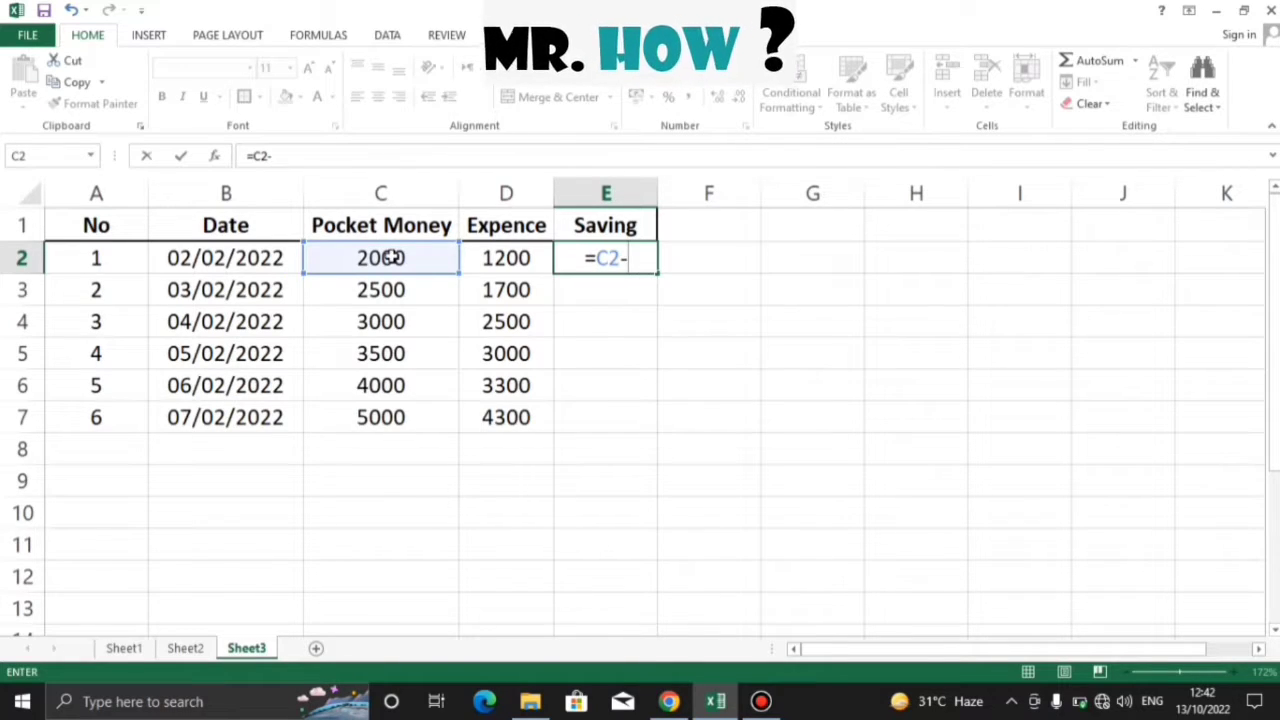
{"action": "left_click", "coordinate": [505, 258]}
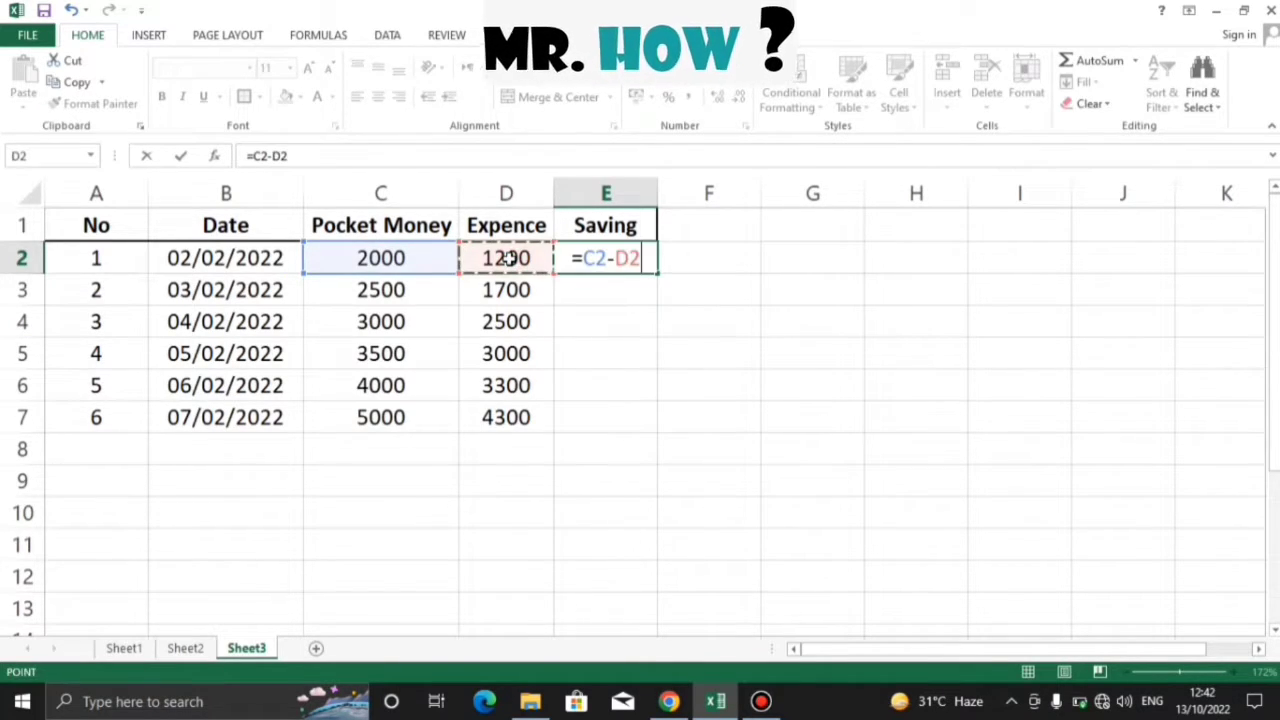
{"action": "key", "text": "Return"}
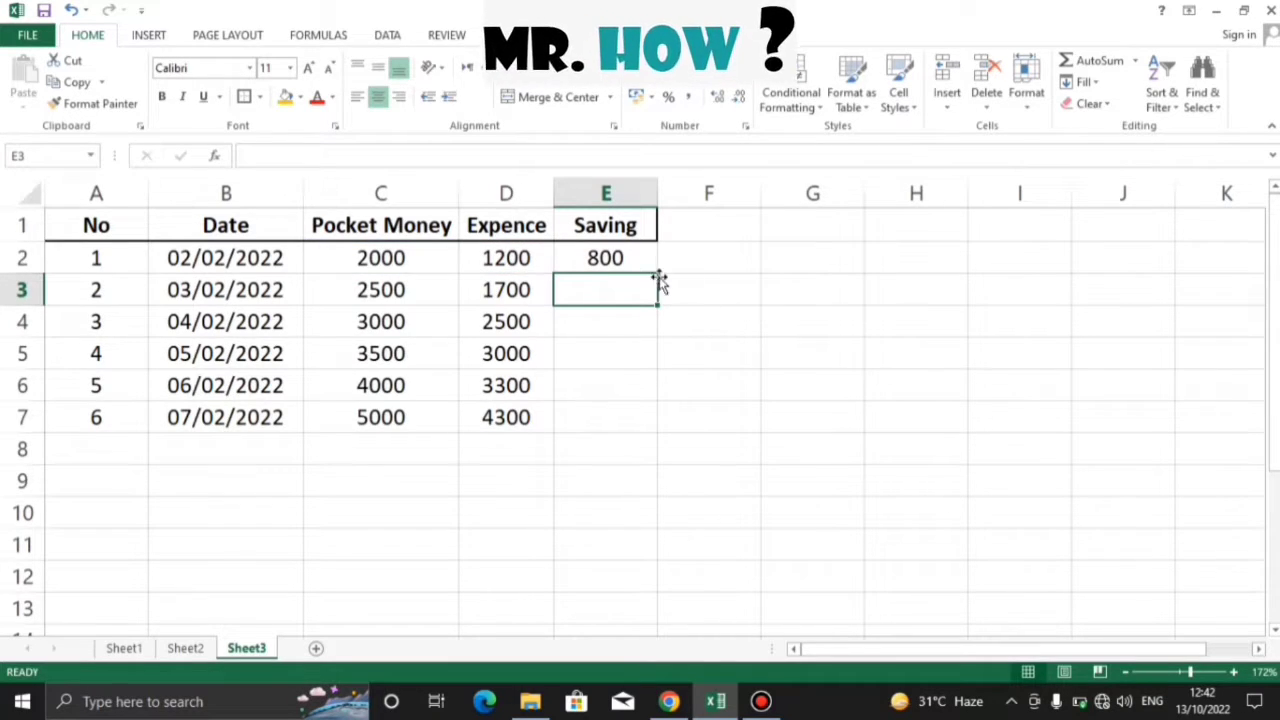
- Fill the saving formula from E2 down through E7
{"action": "left_click", "coordinate": [646, 376]}
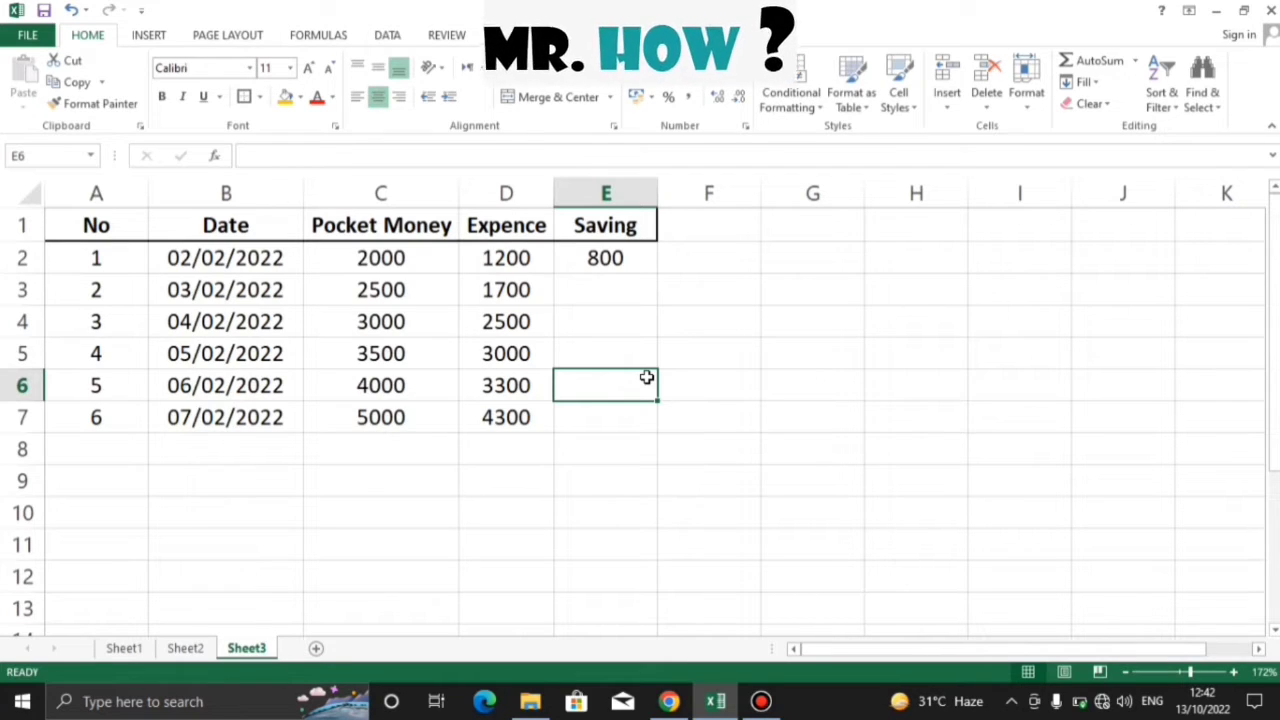
{"action": "left_click", "coordinate": [618, 258]}
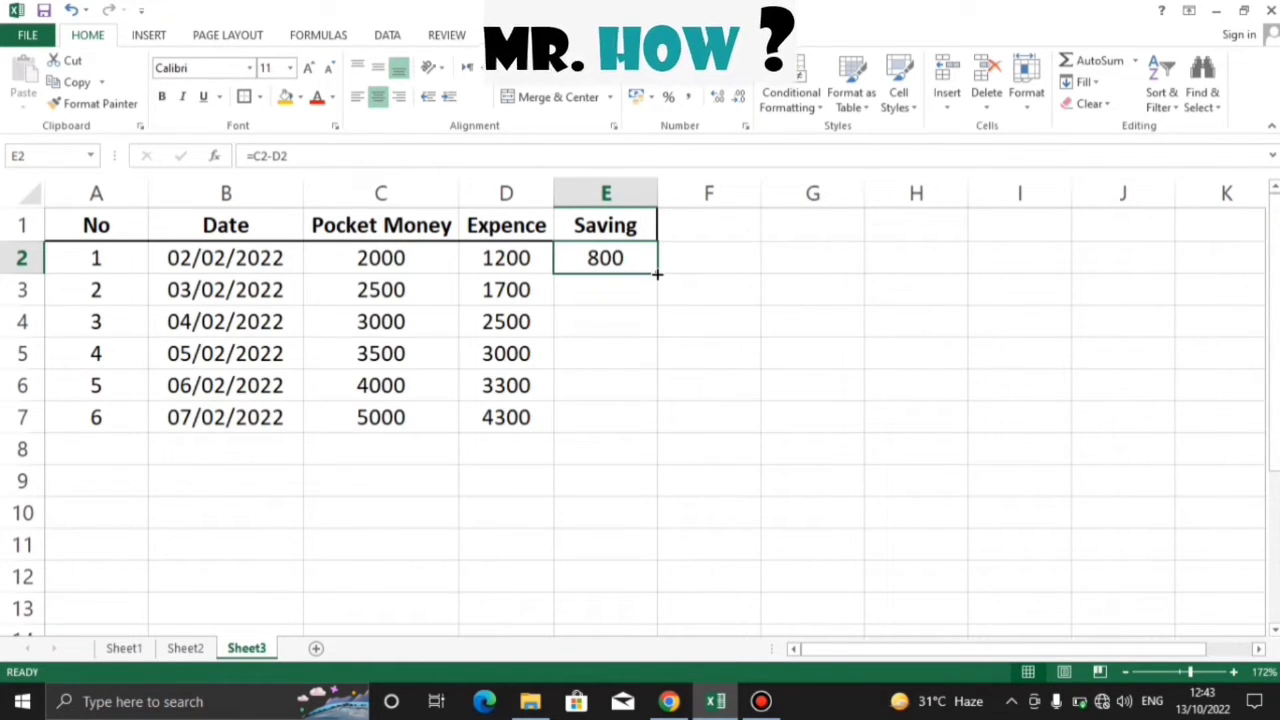
{"action": "left_click_drag", "start_coordinate": [657, 273], "coordinate": [651, 422]}
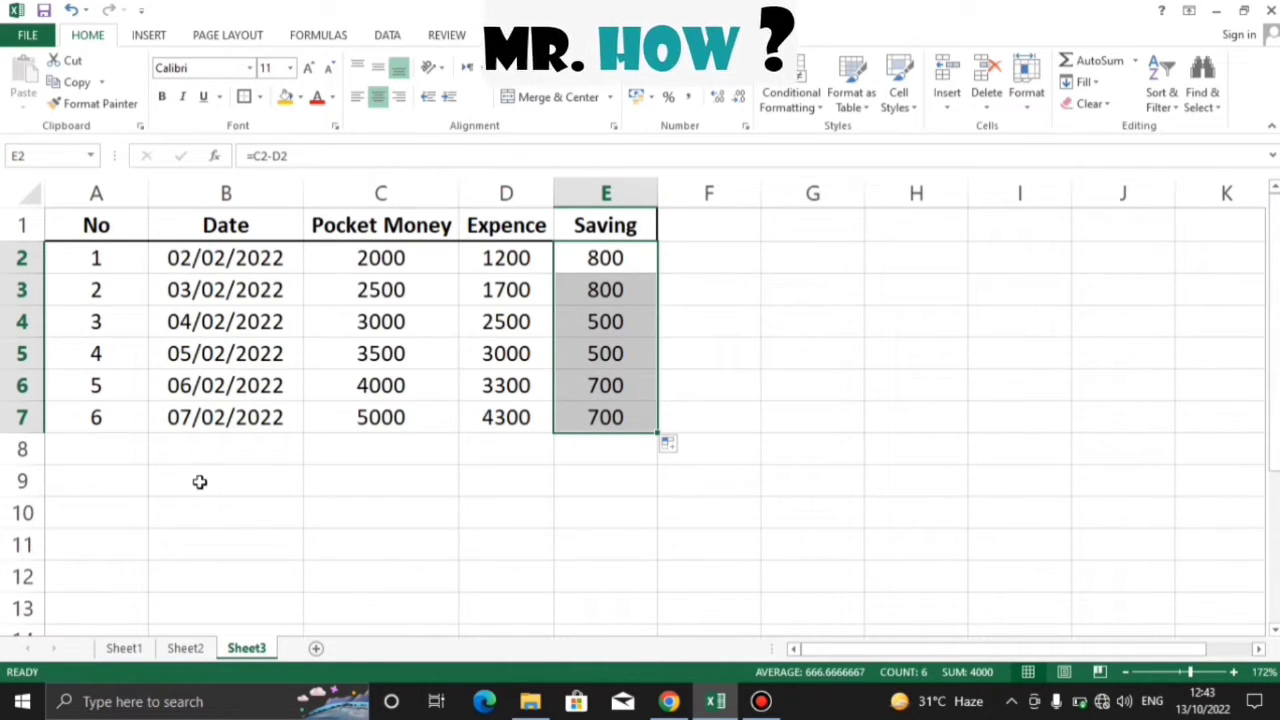
- Apply All Borders to cells A8:E8 directly below the table data
{"action": "left_click_drag", "start_coordinate": [103, 449], "coordinate": [568, 449]}
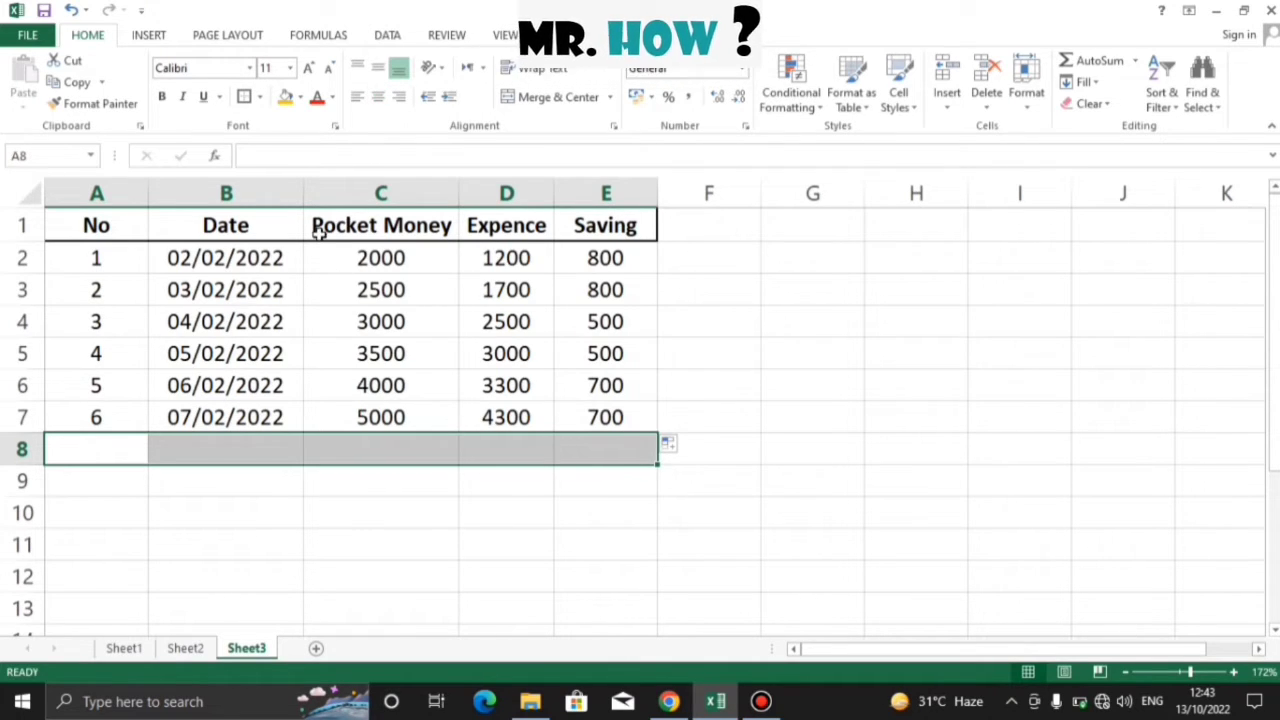
{"action": "left_click", "coordinate": [259, 97]}
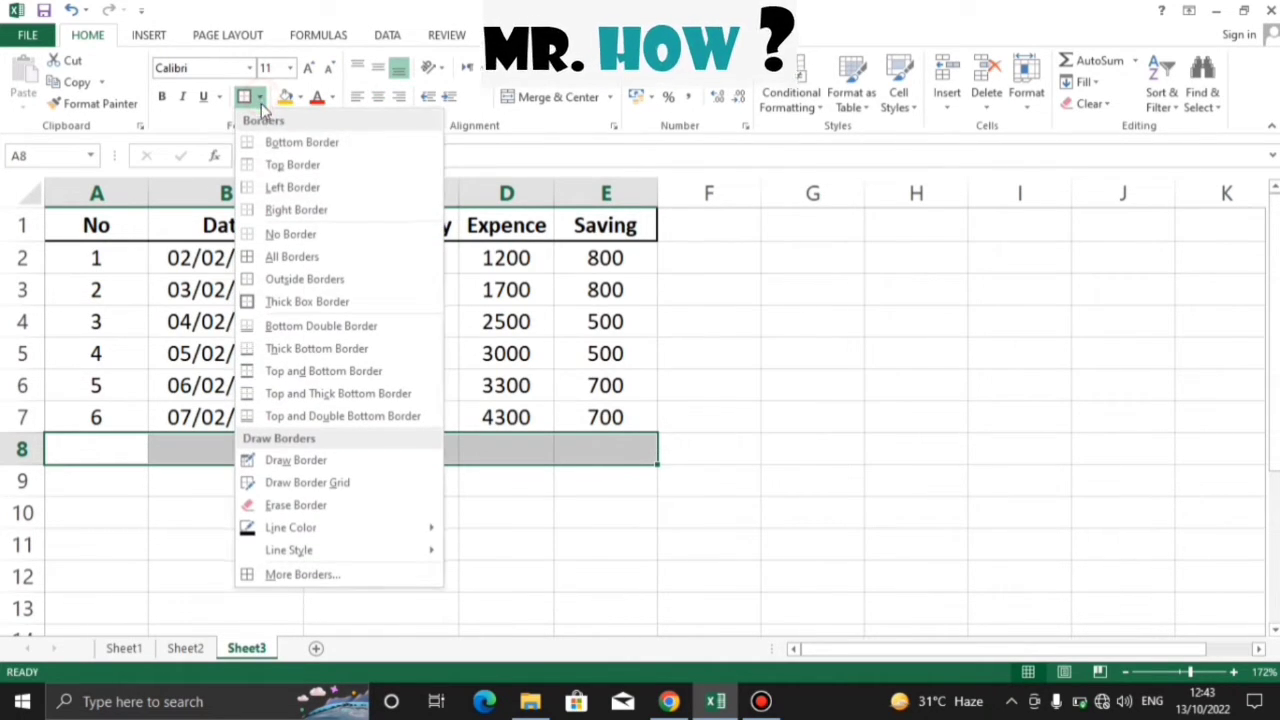
{"action": "left_click", "coordinate": [292, 258]}
{"action": "left_click", "coordinate": [605, 569]}
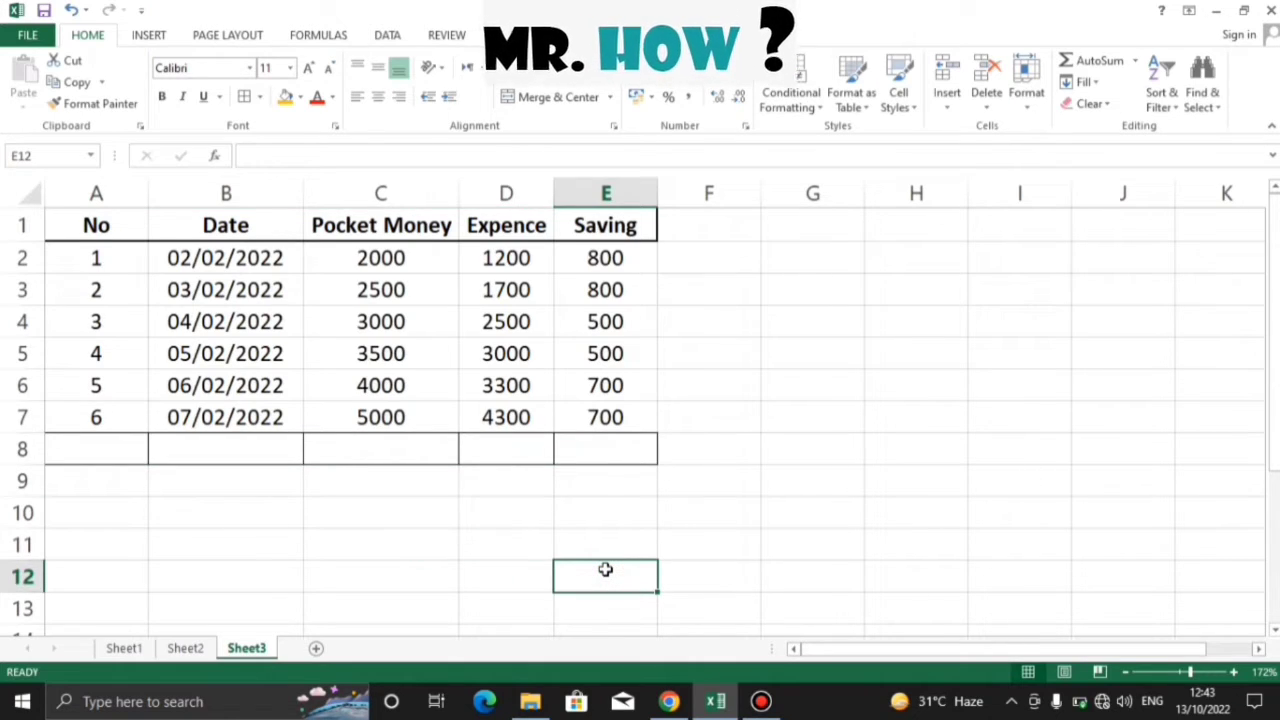
- Total the Pocket Money column in C8 with the SUM formula over C2:C7
{"action": "left_click", "coordinate": [402, 444]}
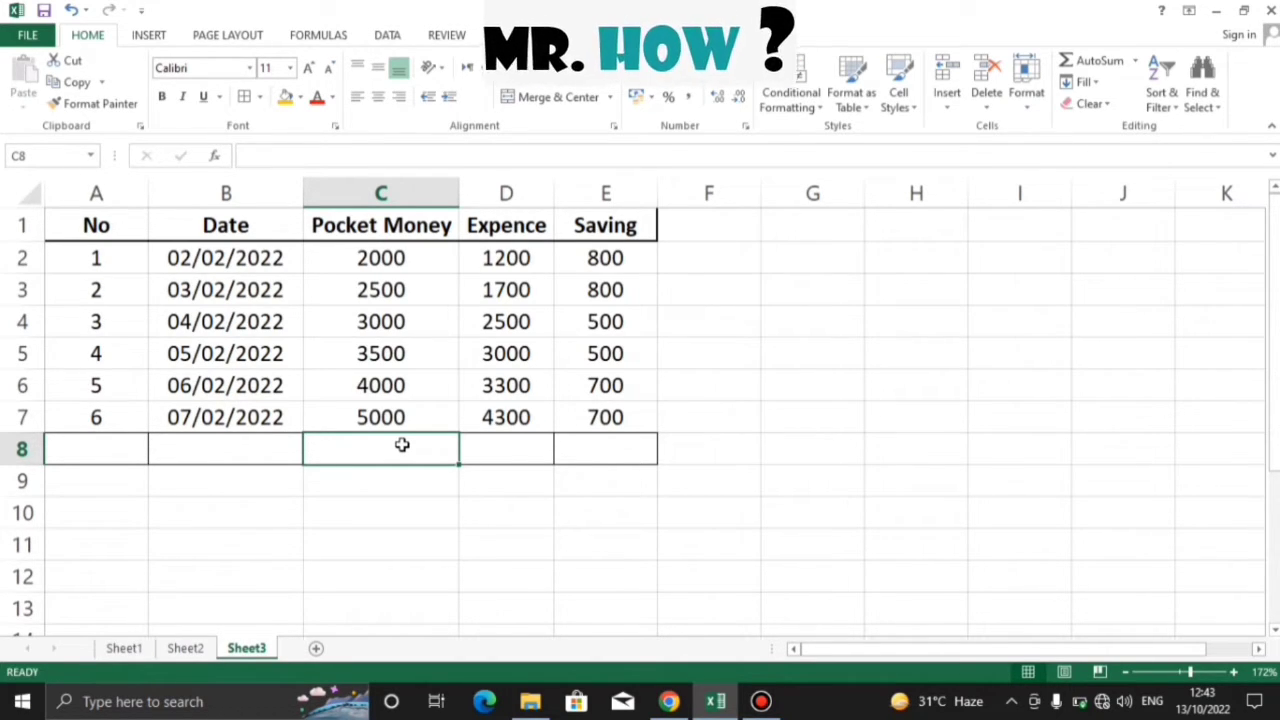
{"action": "type", "text": "="}
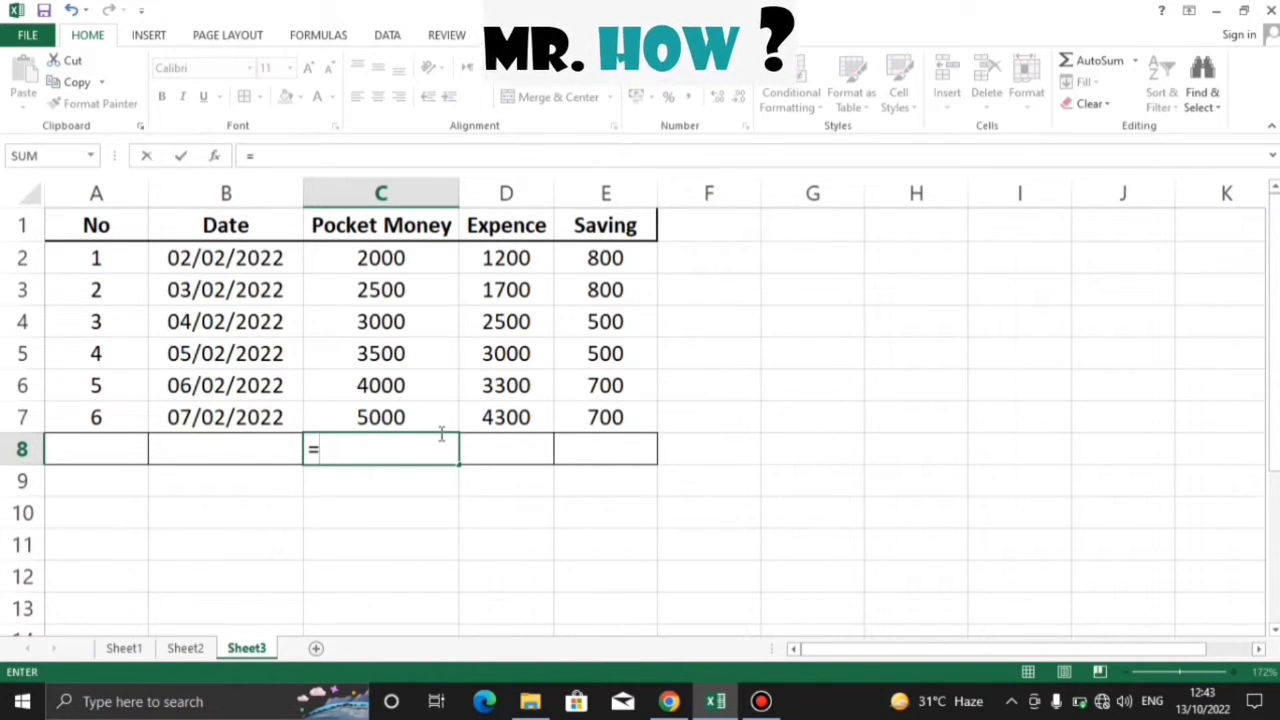
{"action": "type", "text": "sum"}
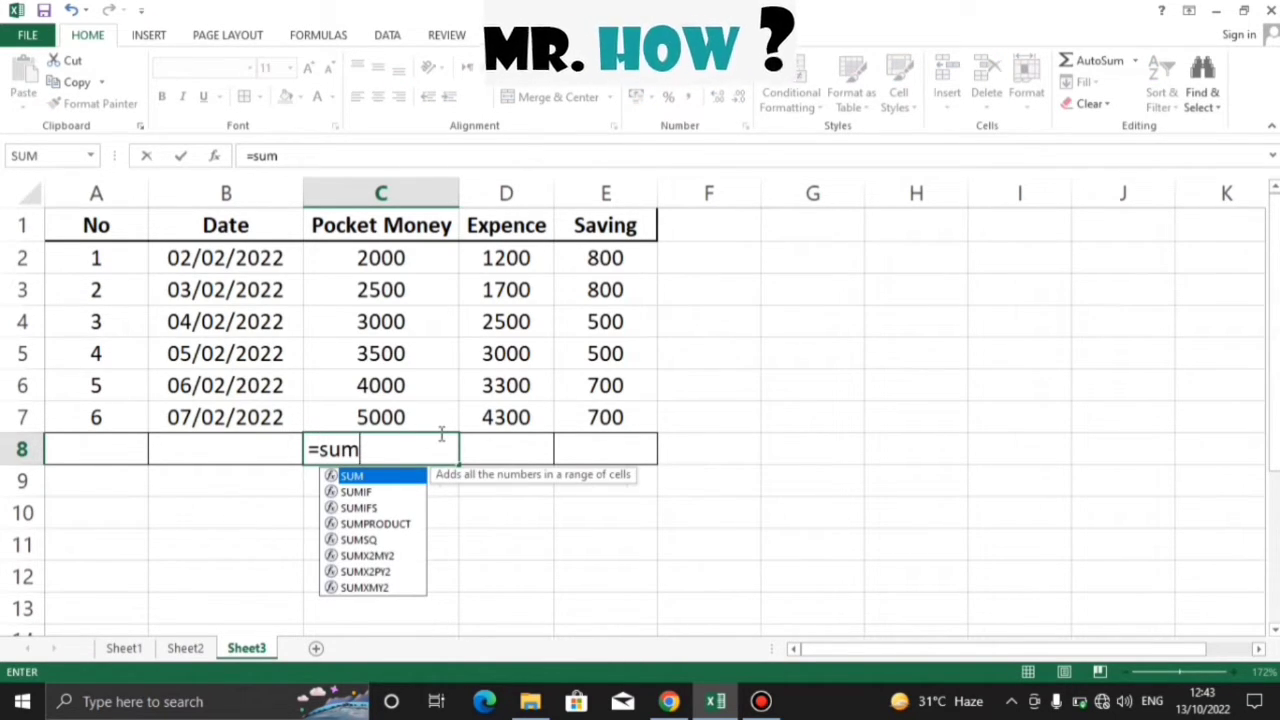
{"action": "type", "text": "("}
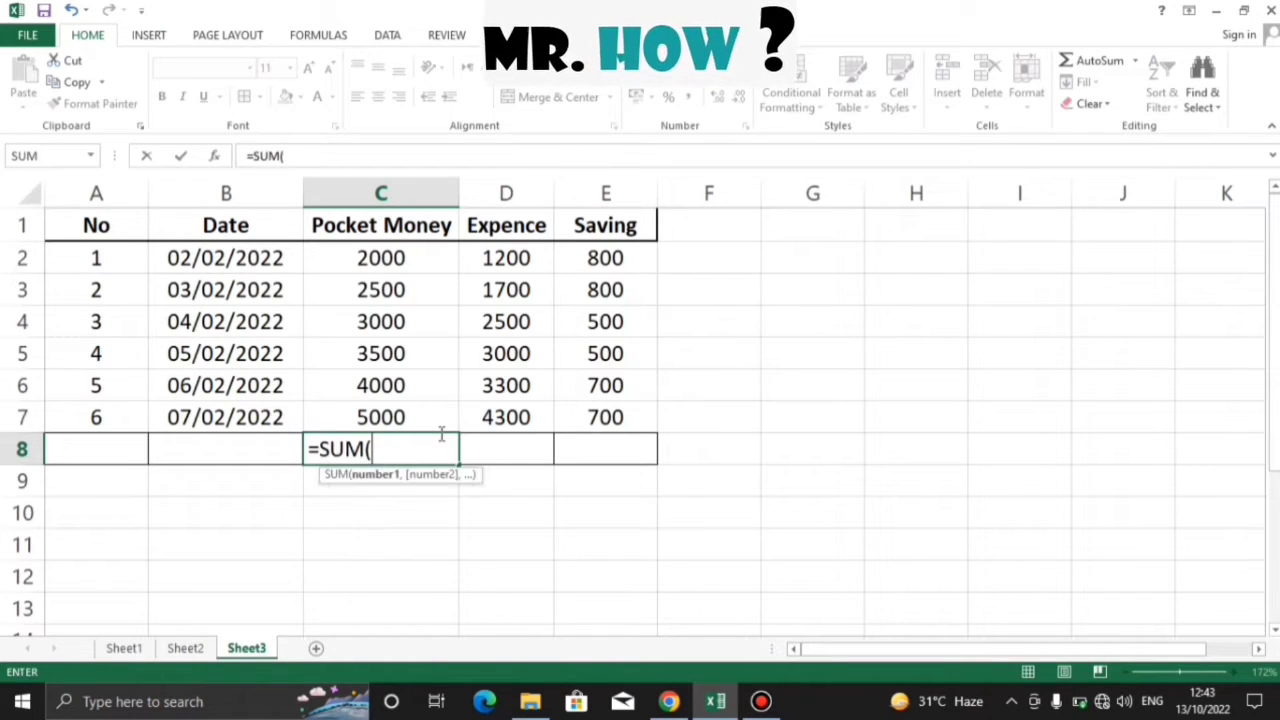
{"action": "left_click_drag", "start_coordinate": [403, 262], "coordinate": [403, 414]}
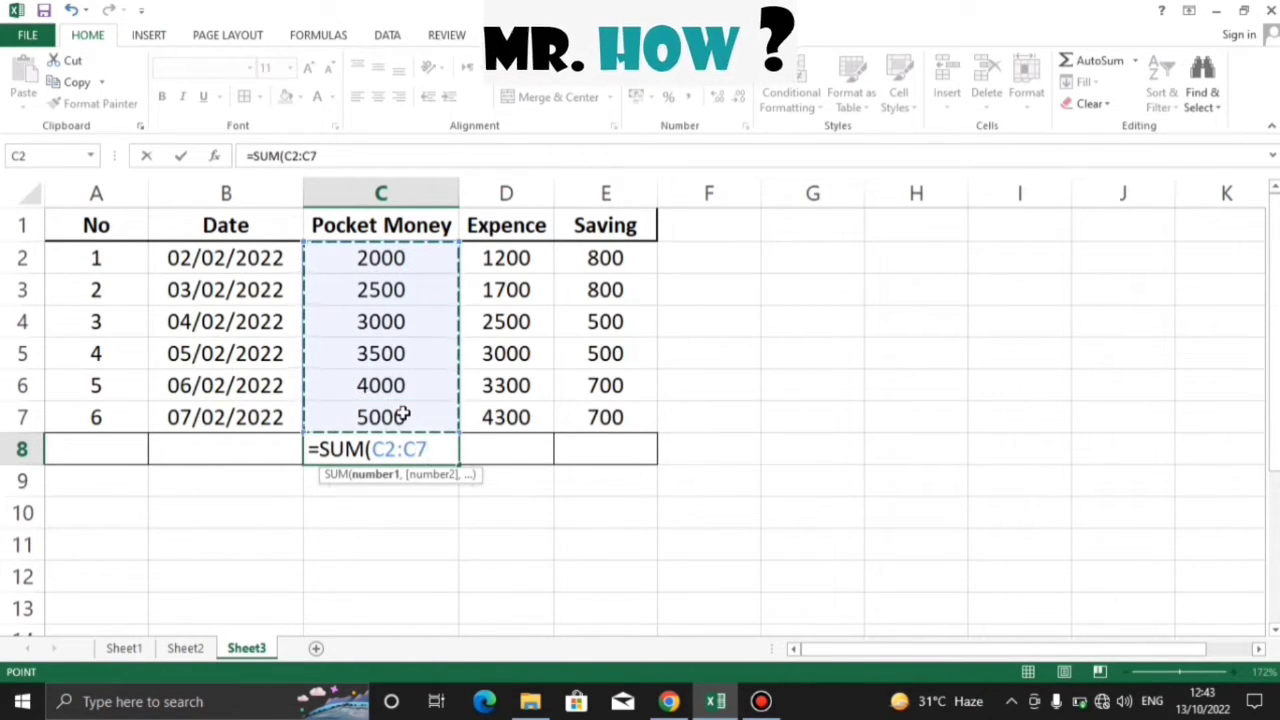
{"action": "key", "text": "Return"}
{"action": "left_click", "coordinate": [539, 548]}
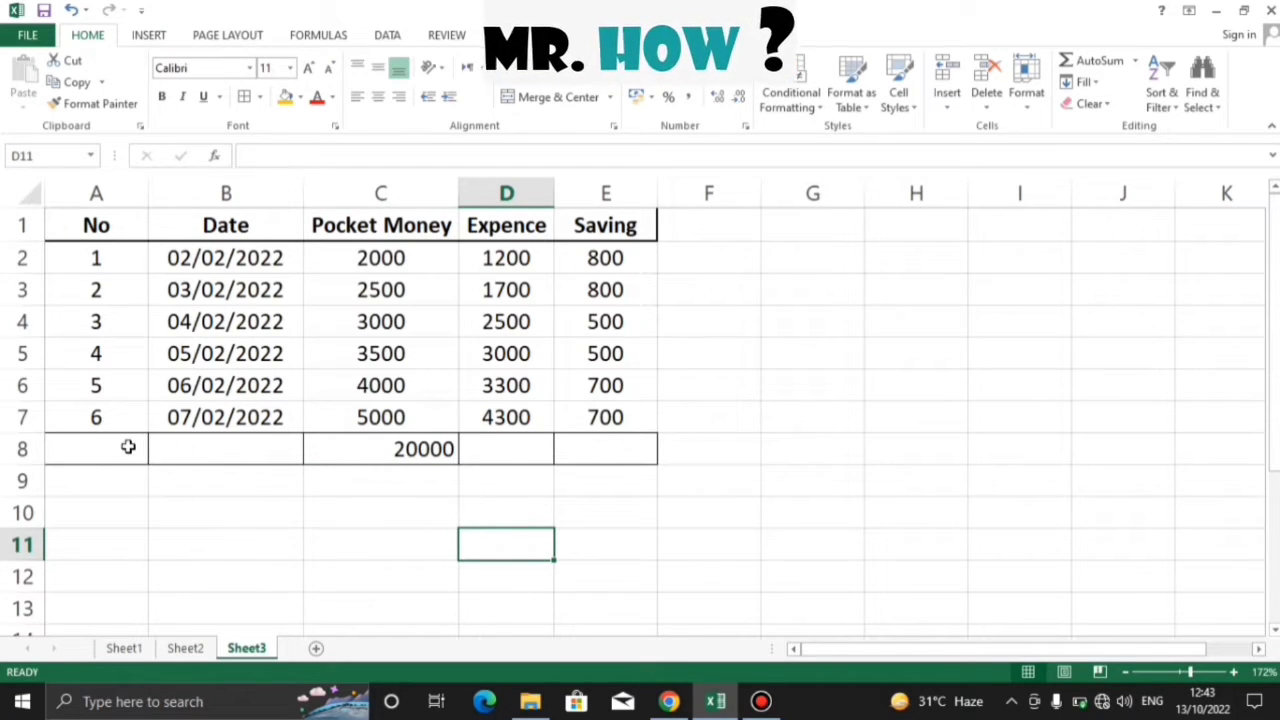
- Center the contents of the total row, cells A8:E8, horizontally
{"action": "left_click_drag", "start_coordinate": [126, 447], "coordinate": [620, 436]}
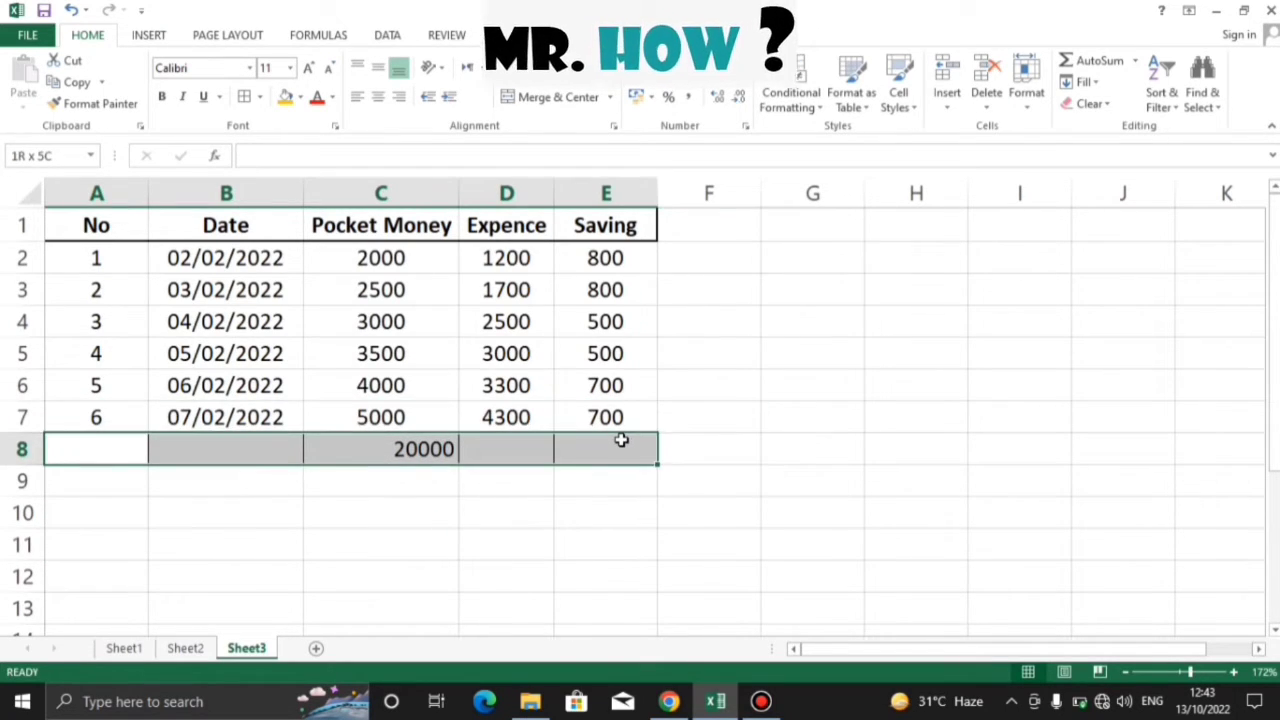
{"action": "left_click", "coordinate": [379, 97]}
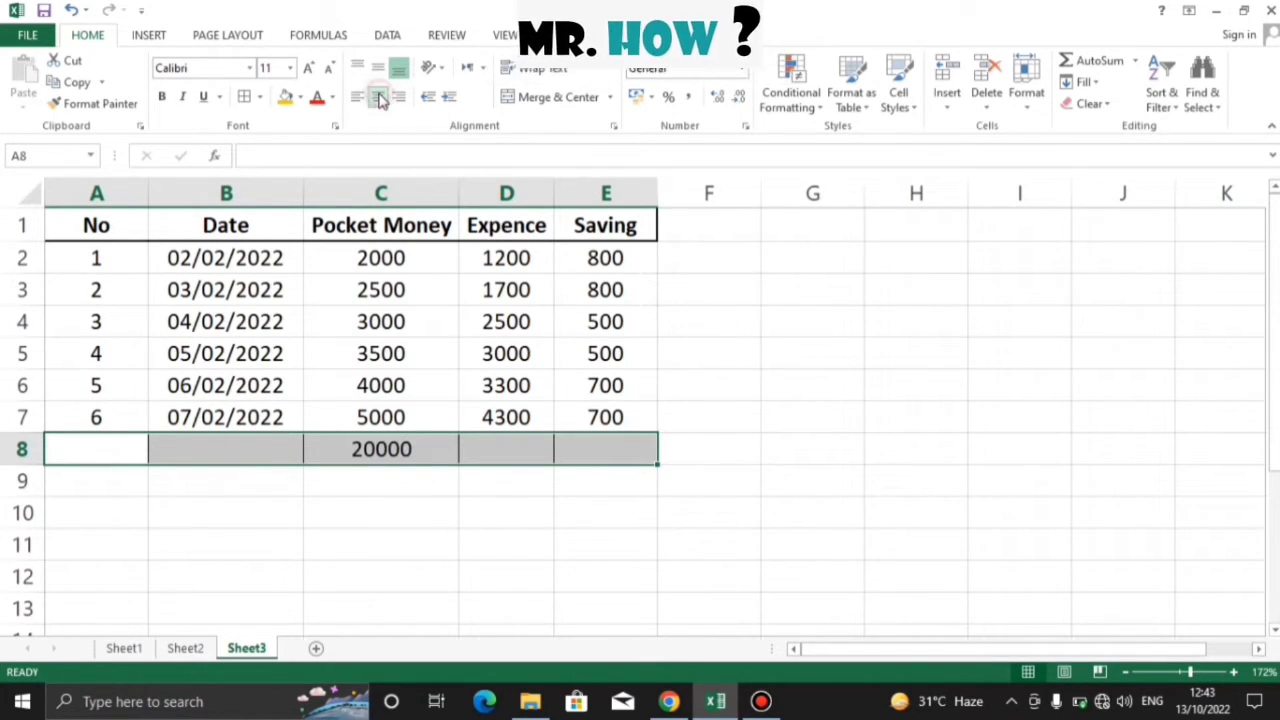
{"action": "left_click", "coordinate": [518, 569]}
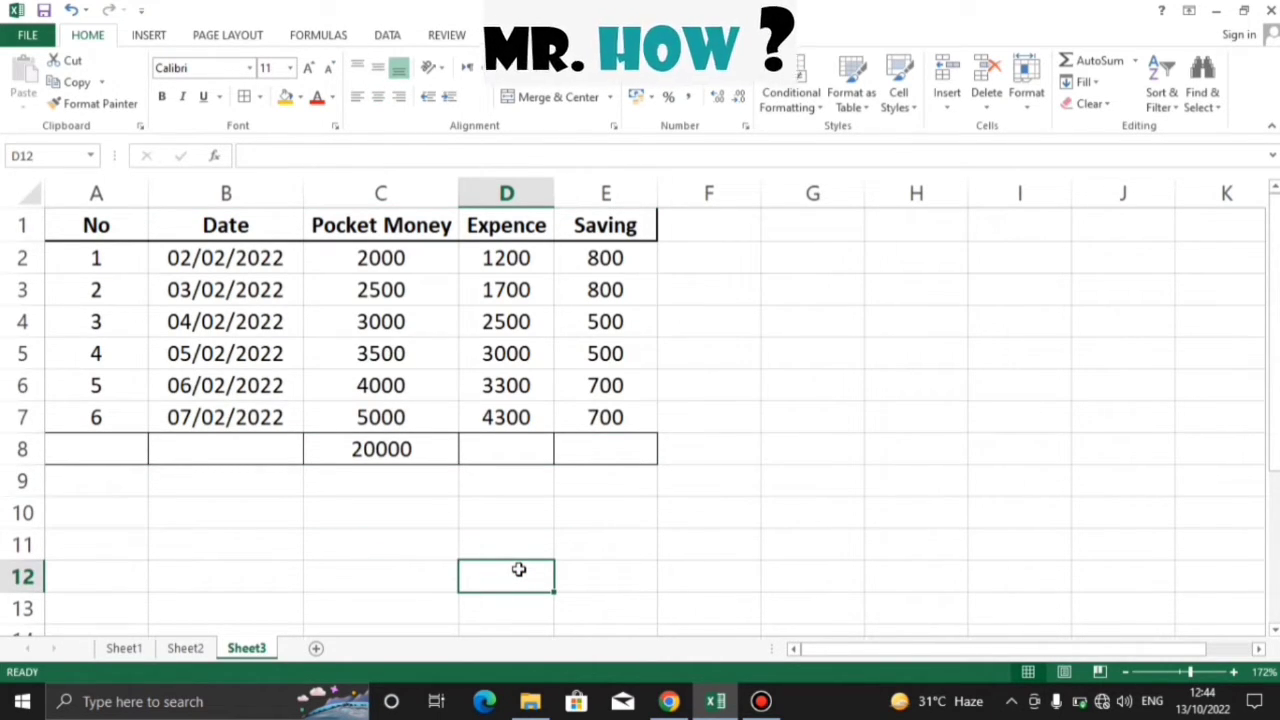
- Fill the SUM formula from C8 across to D8 and E8 to total the Expence and Saving columns
{"action": "left_click", "coordinate": [430, 455]}
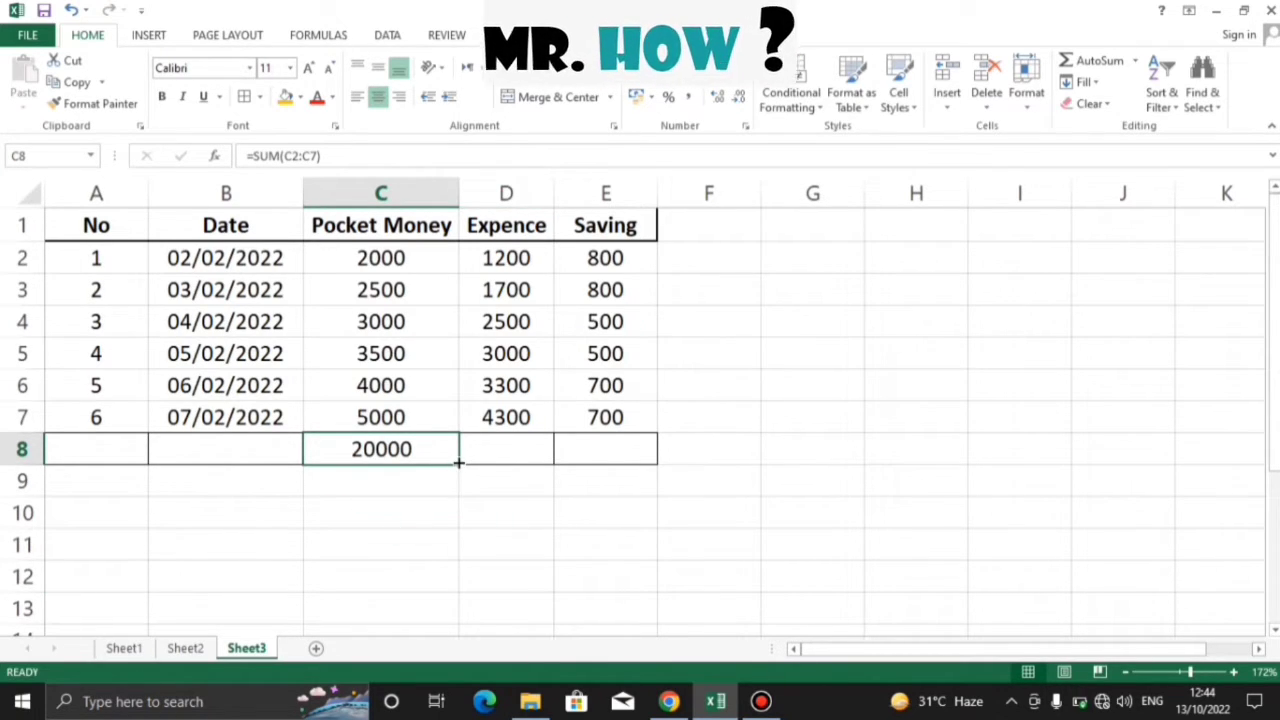
{"action": "left_click_drag", "start_coordinate": [458, 462], "coordinate": [615, 455]}
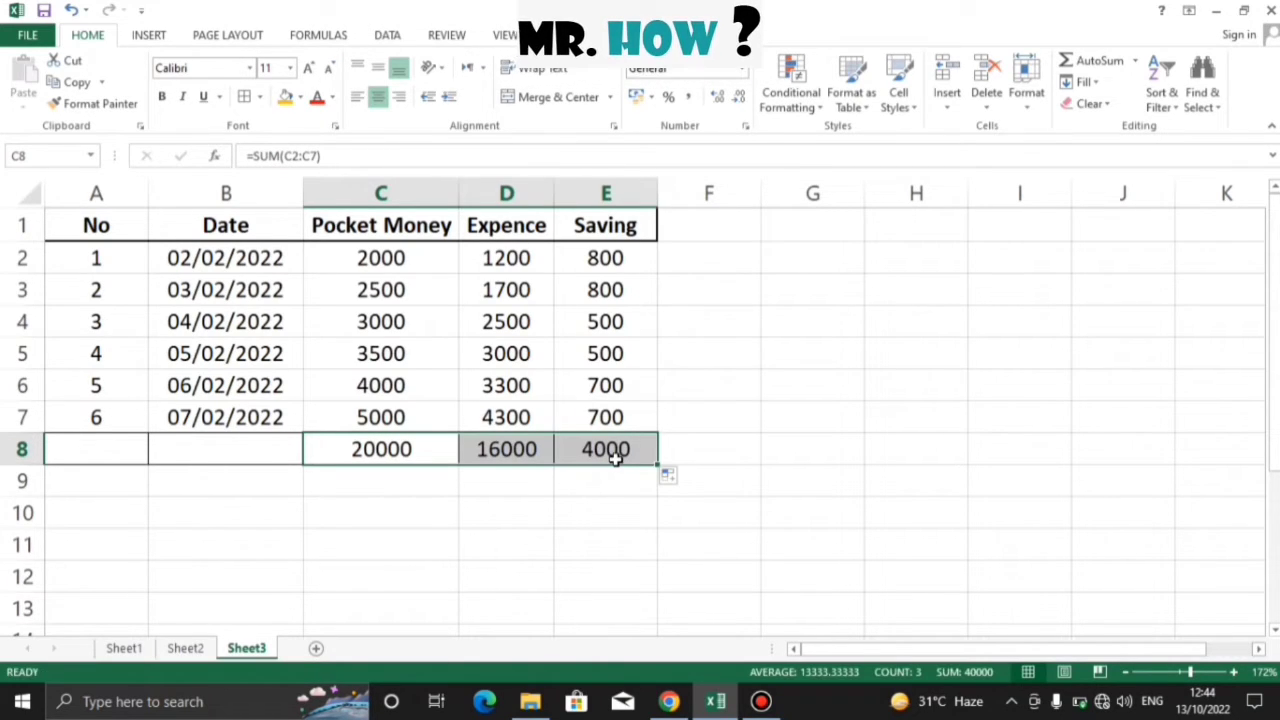
{"action": "left_click", "coordinate": [608, 543]}
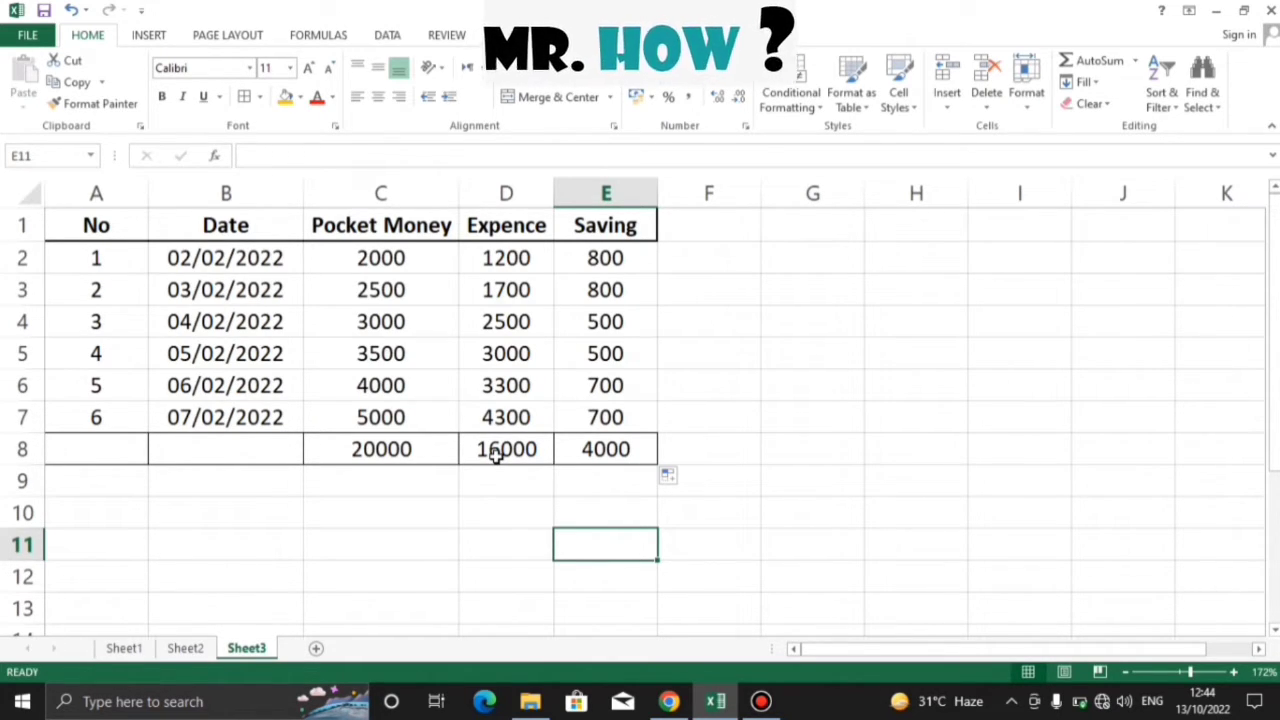
{"action": "left_click", "coordinate": [808, 494]}
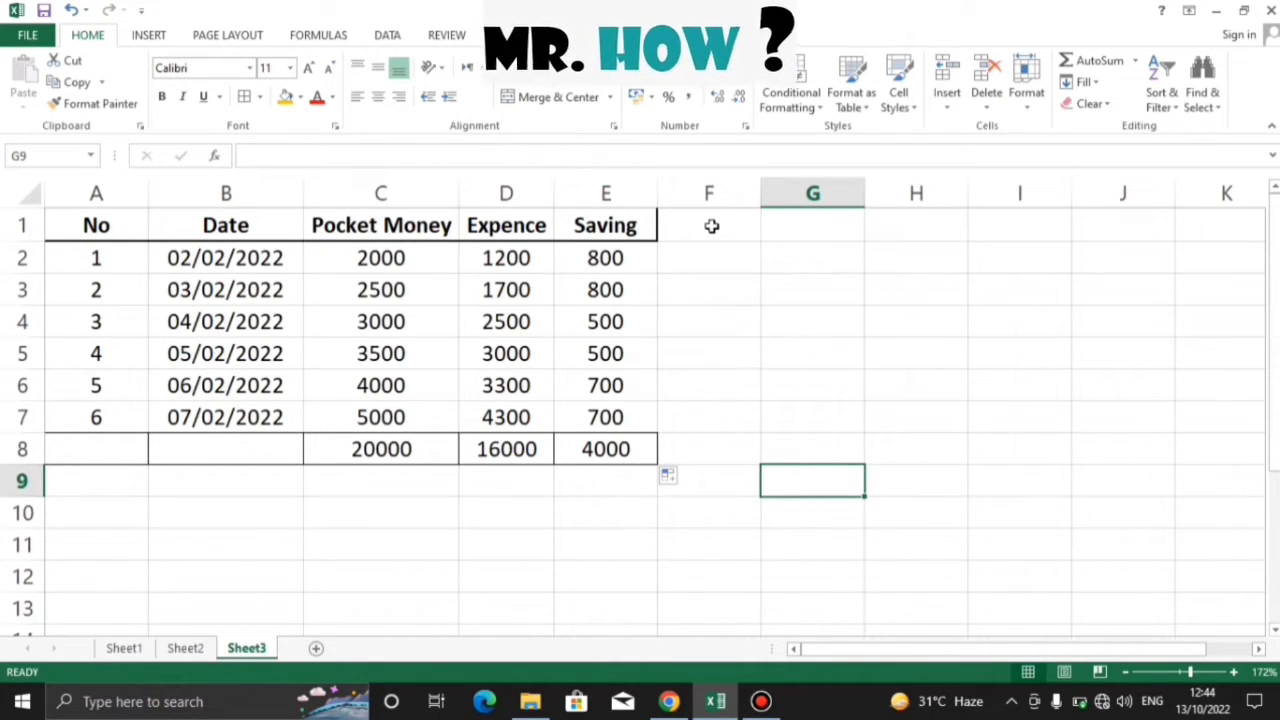
- Shade cells F1:F8 beside the table with a grey fill color
{"action": "left_click_drag", "start_coordinate": [711, 226], "coordinate": [709, 440]}
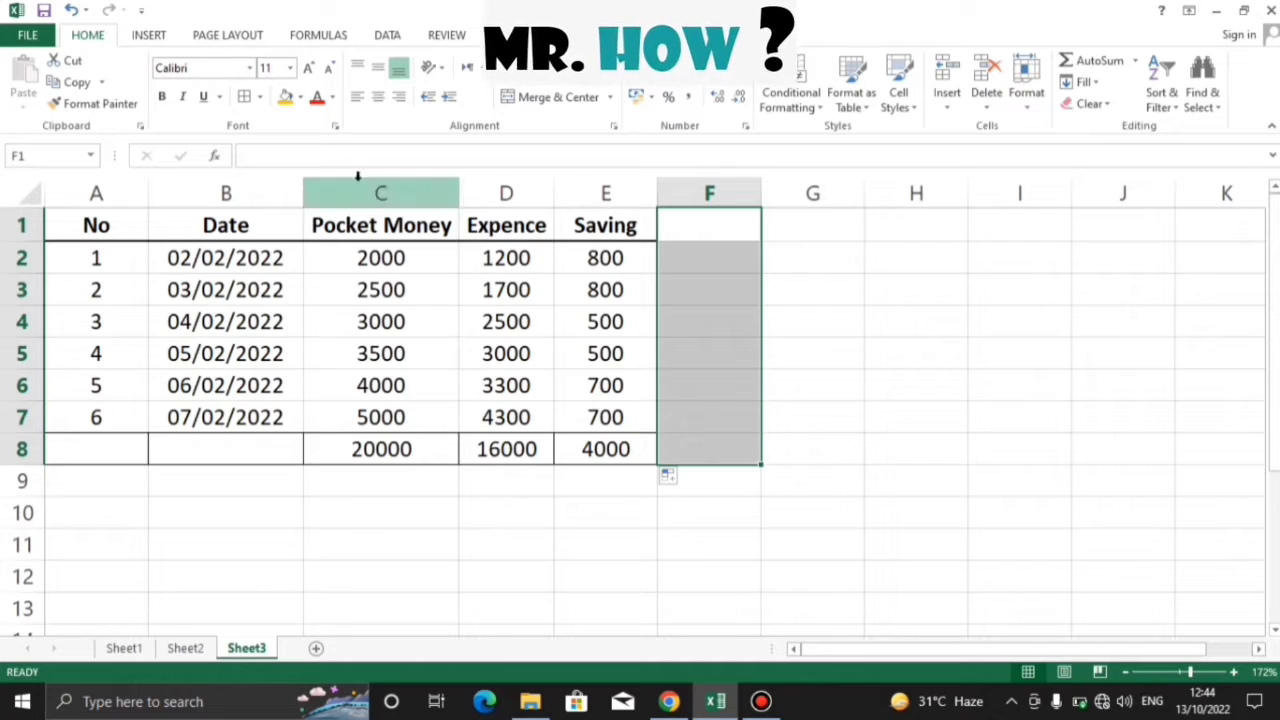
{"action": "left_click", "coordinate": [299, 96]}
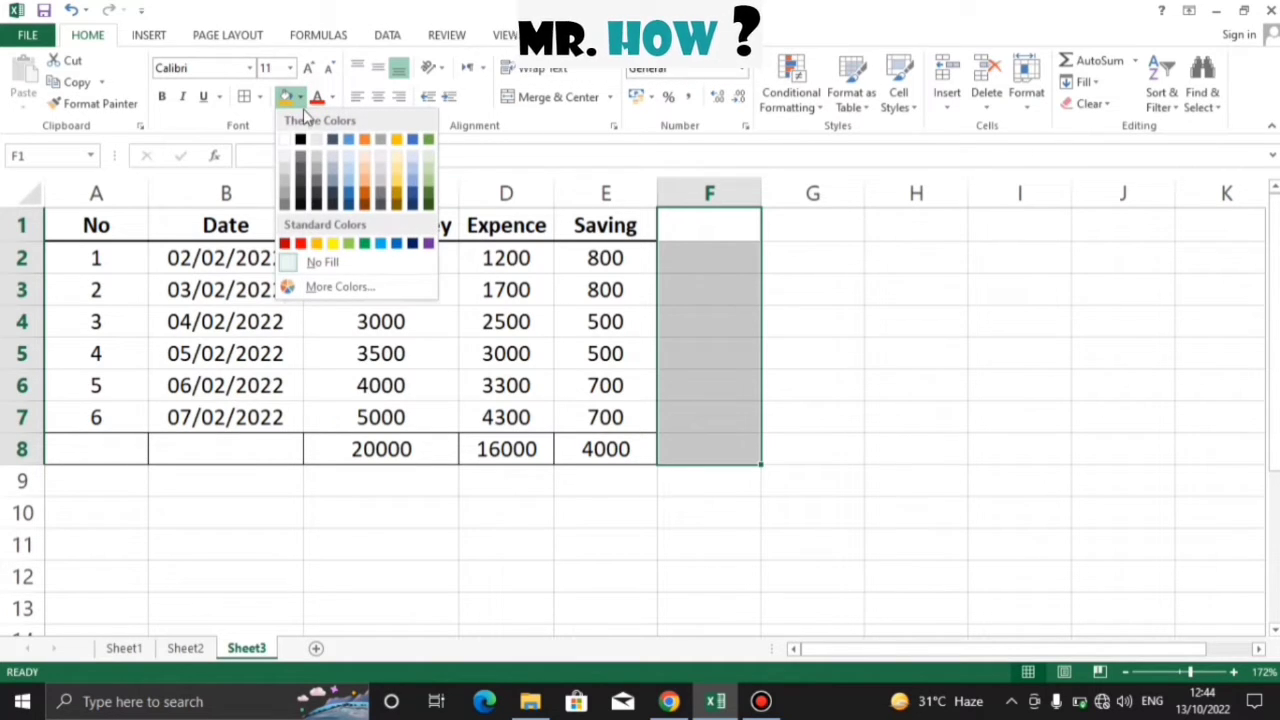
{"action": "left_click", "coordinate": [287, 176]}
{"action": "left_click", "coordinate": [898, 314]}
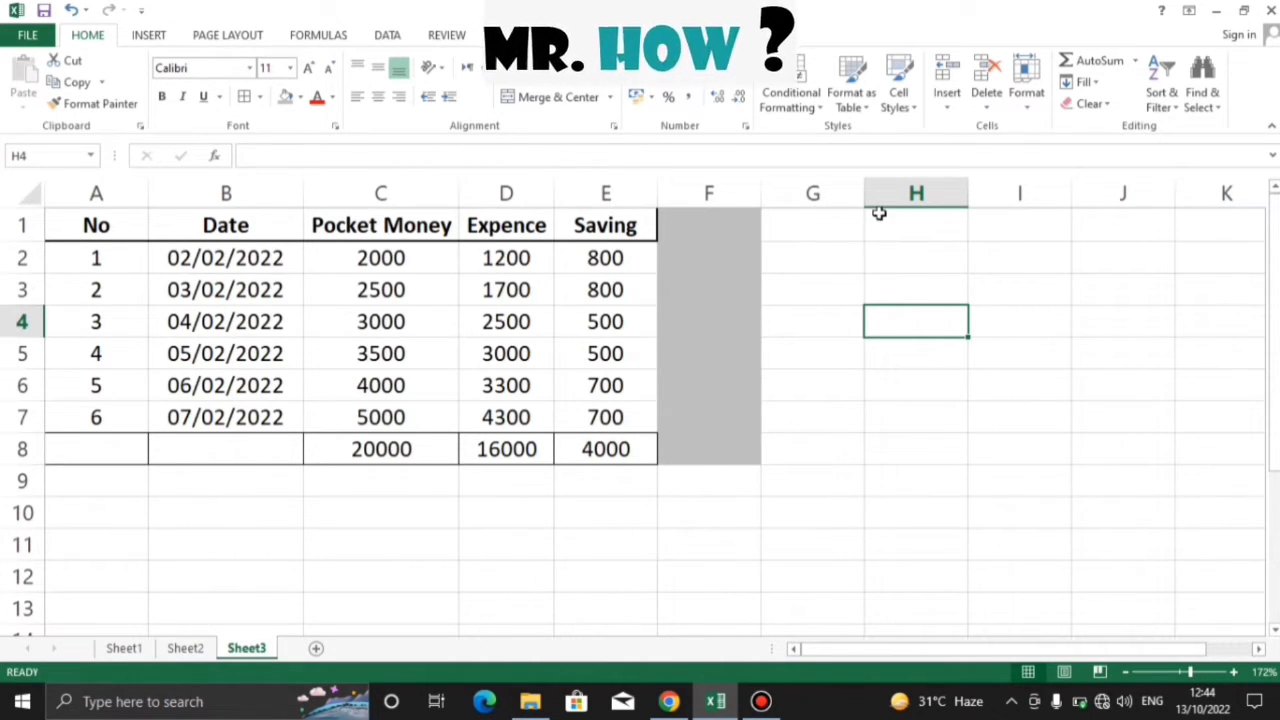
- Merge and center cells G1:H1 and enter the heading Pocket Money in the merged cell
{"action": "left_click_drag", "start_coordinate": [837, 234], "coordinate": [927, 234]}
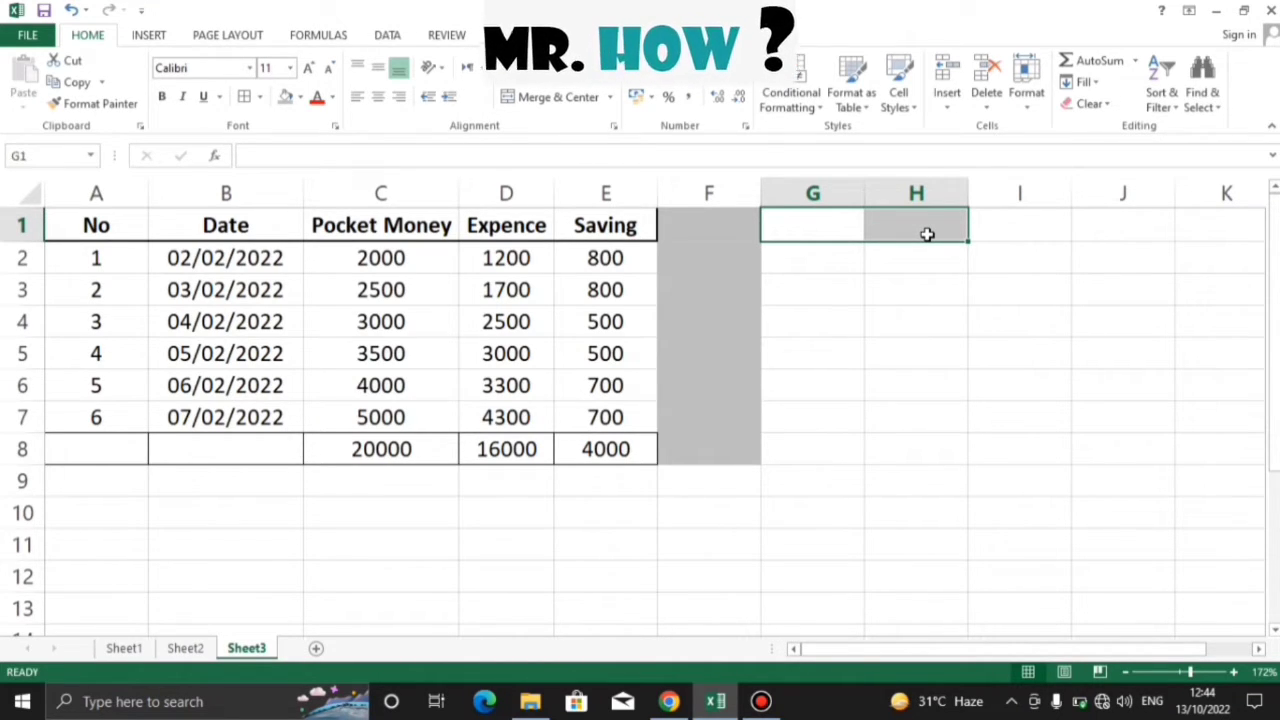
{"action": "left_click", "coordinate": [541, 109]}
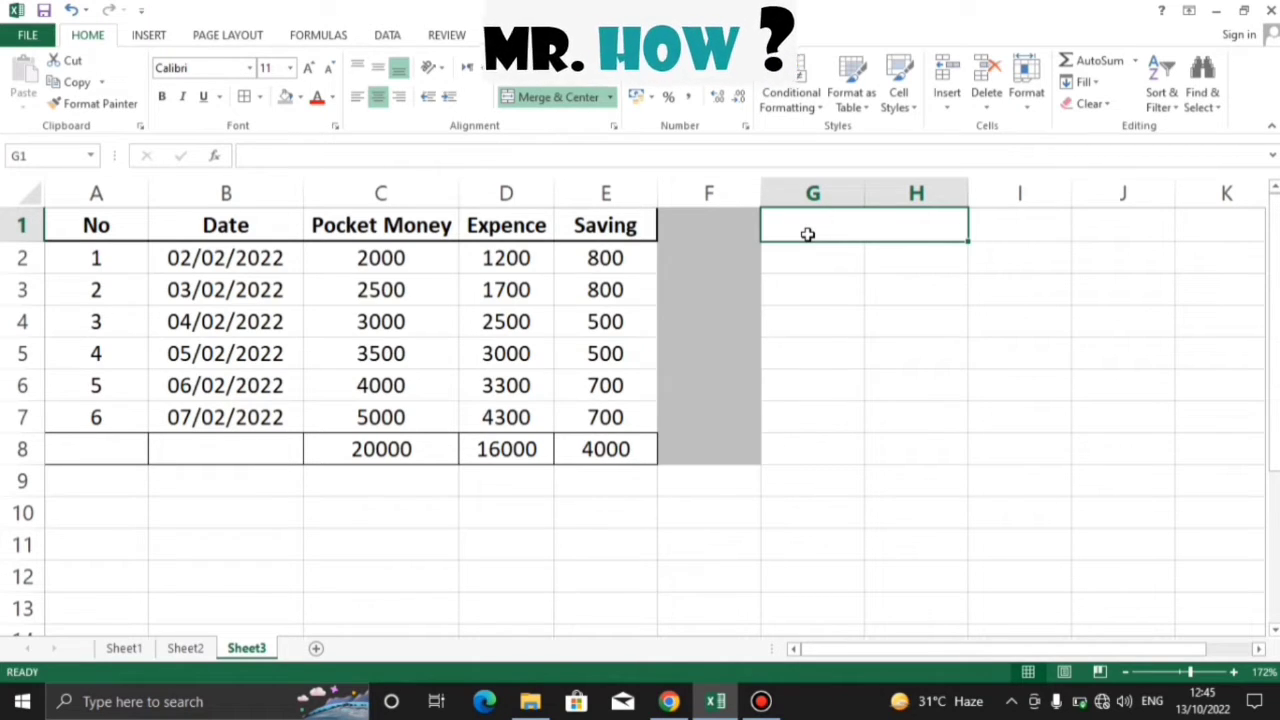
{"action": "type", "text": "P"}
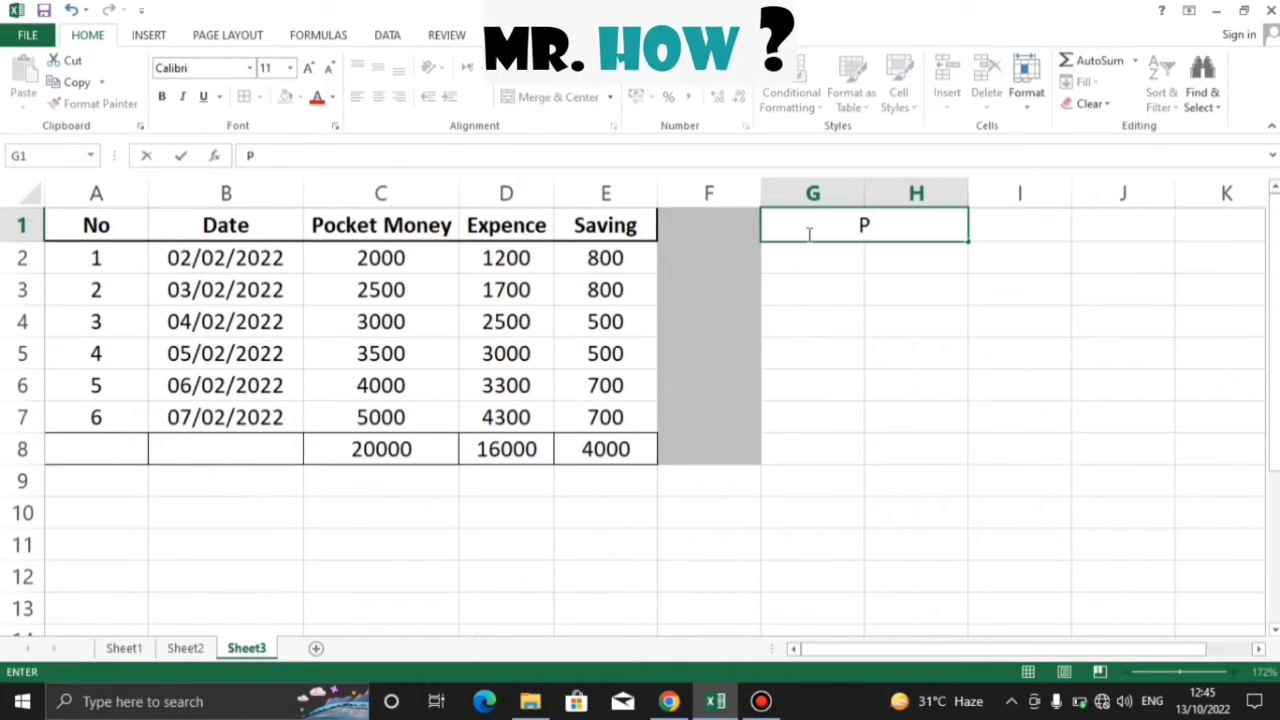
{"action": "type", "text": "ocket"}
{"action": "key", "text": "BackSpace"}
{"action": "key", "text": "BackSpace"}
{"action": "key", "text": "BackSpace"}
{"action": "key", "text": "BackSpace"}
{"action": "type", "text": "ocket MOn"}
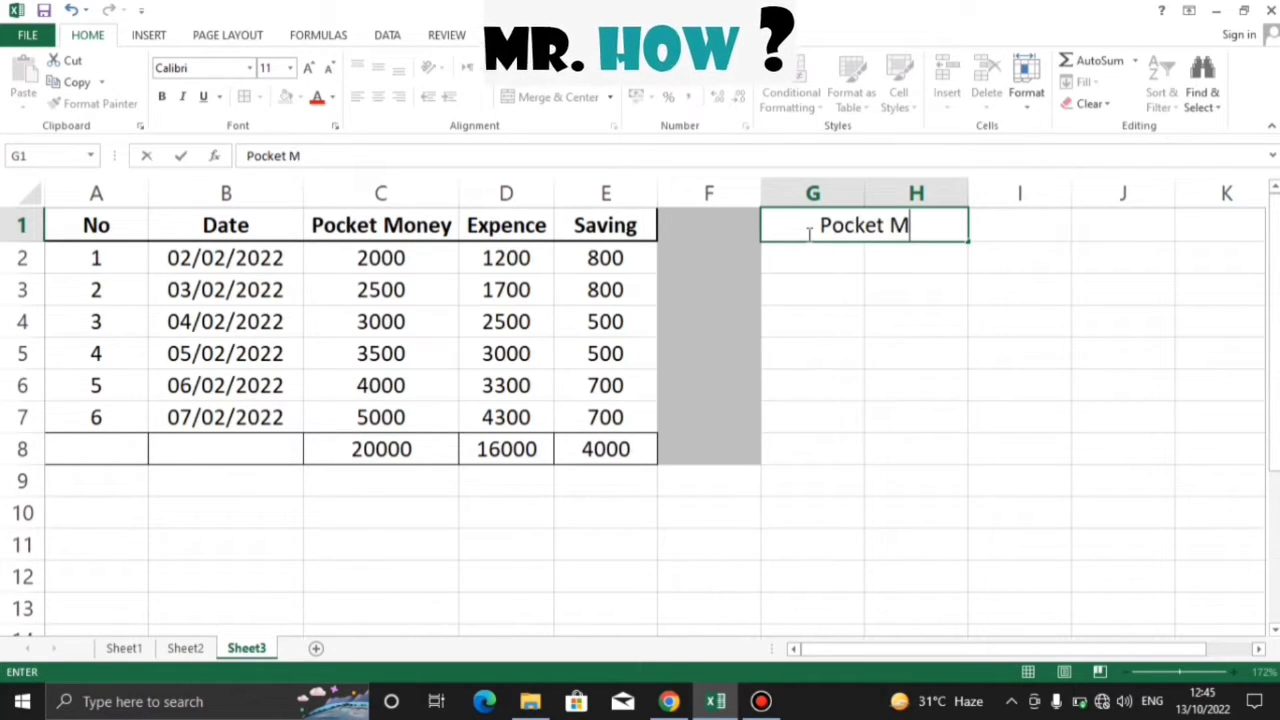
{"action": "key", "text": "BackSpace"}
{"action": "key", "text": "BackSpace"}
{"action": "type", "text": "oney"}
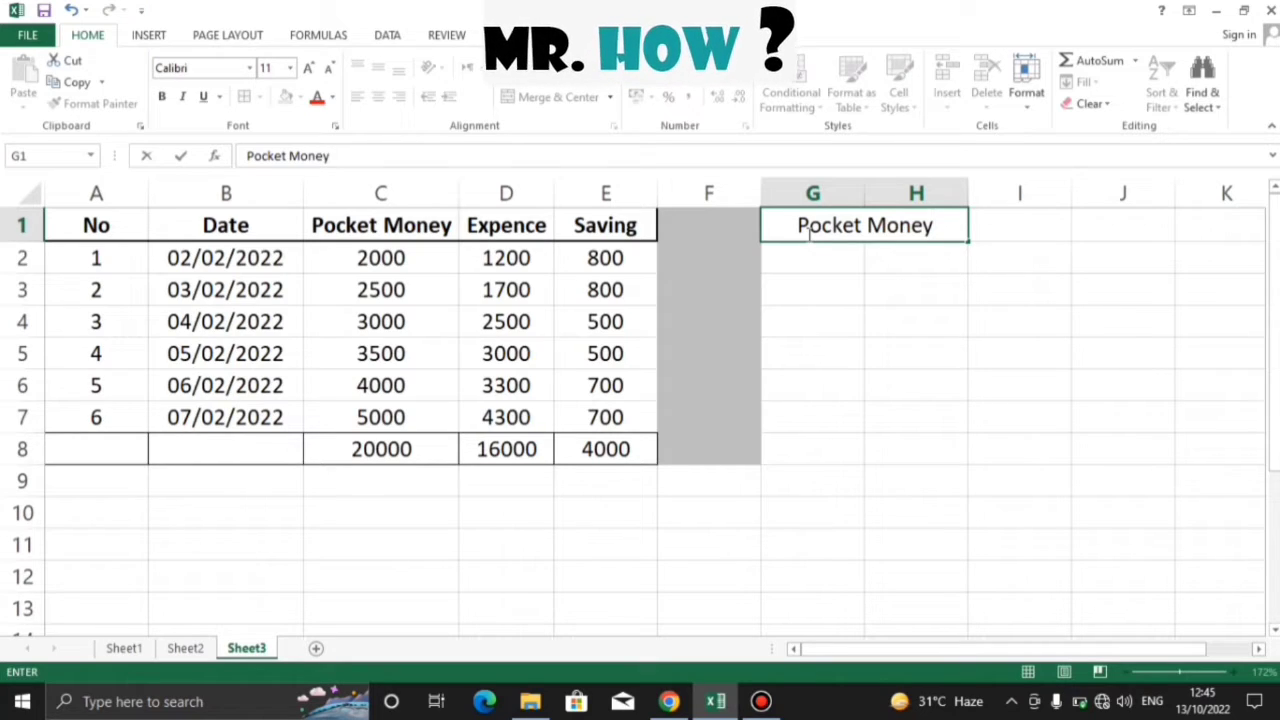
{"action": "key", "text": "Return"}
- Merge and center cells G2:H3 into one cell below the Pocket Money heading
{"action": "left_click_drag", "start_coordinate": [808, 262], "coordinate": [951, 283]}
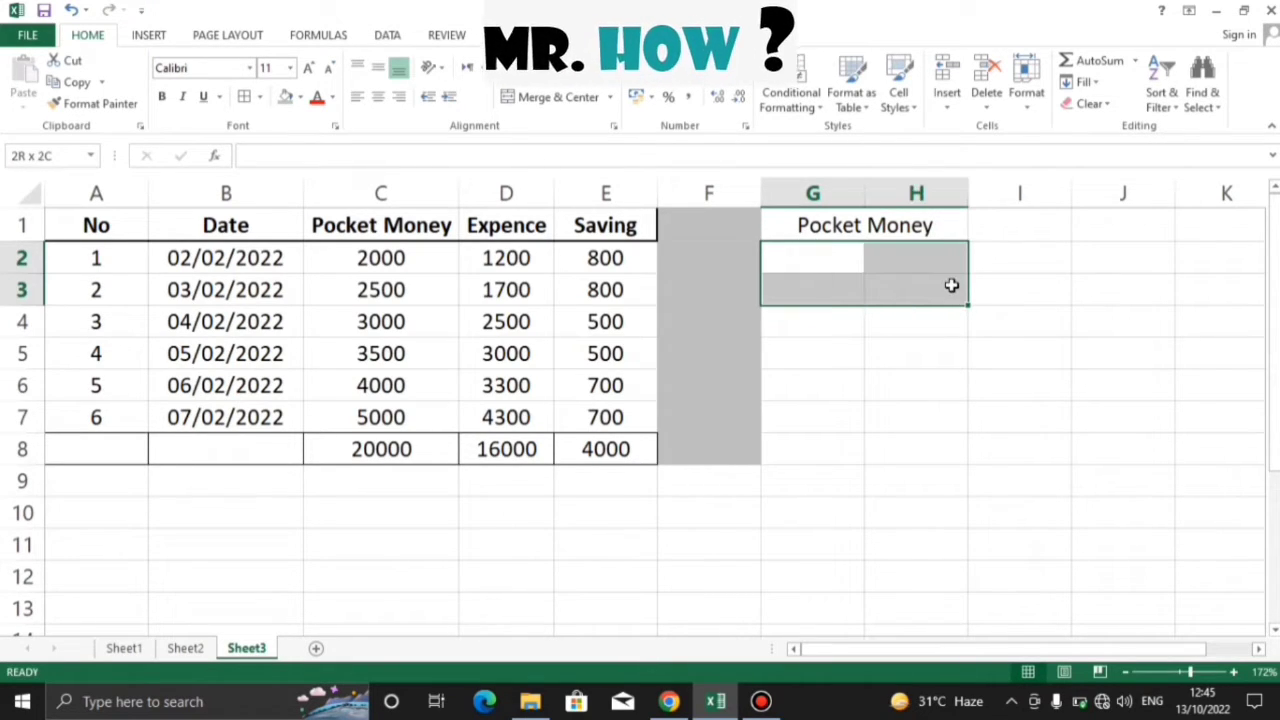
{"action": "left_click", "coordinate": [515, 97]}
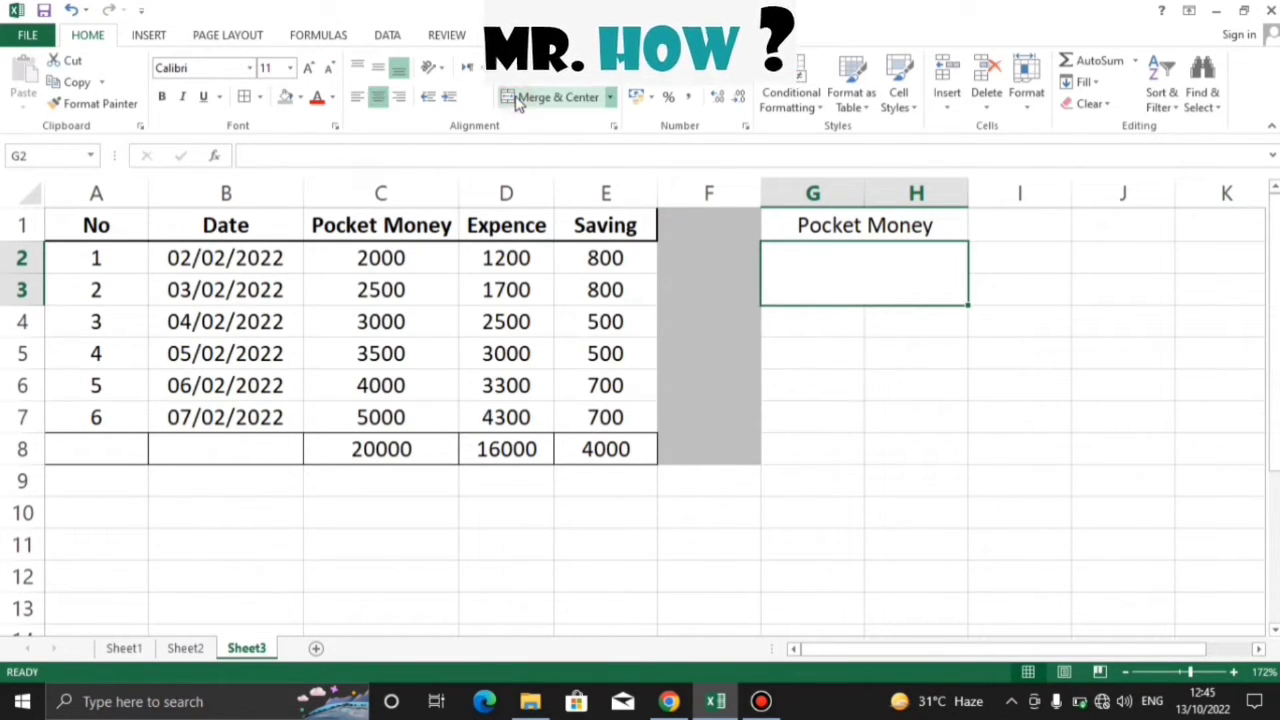
{"action": "left_click", "coordinate": [1026, 317]}
- Put a Thick Box Border around the merged Pocket Money heading in G1:H1
{"action": "left_click_drag", "start_coordinate": [810, 228], "coordinate": [934, 234]}
{"action": "left_click", "coordinate": [540, 97]}
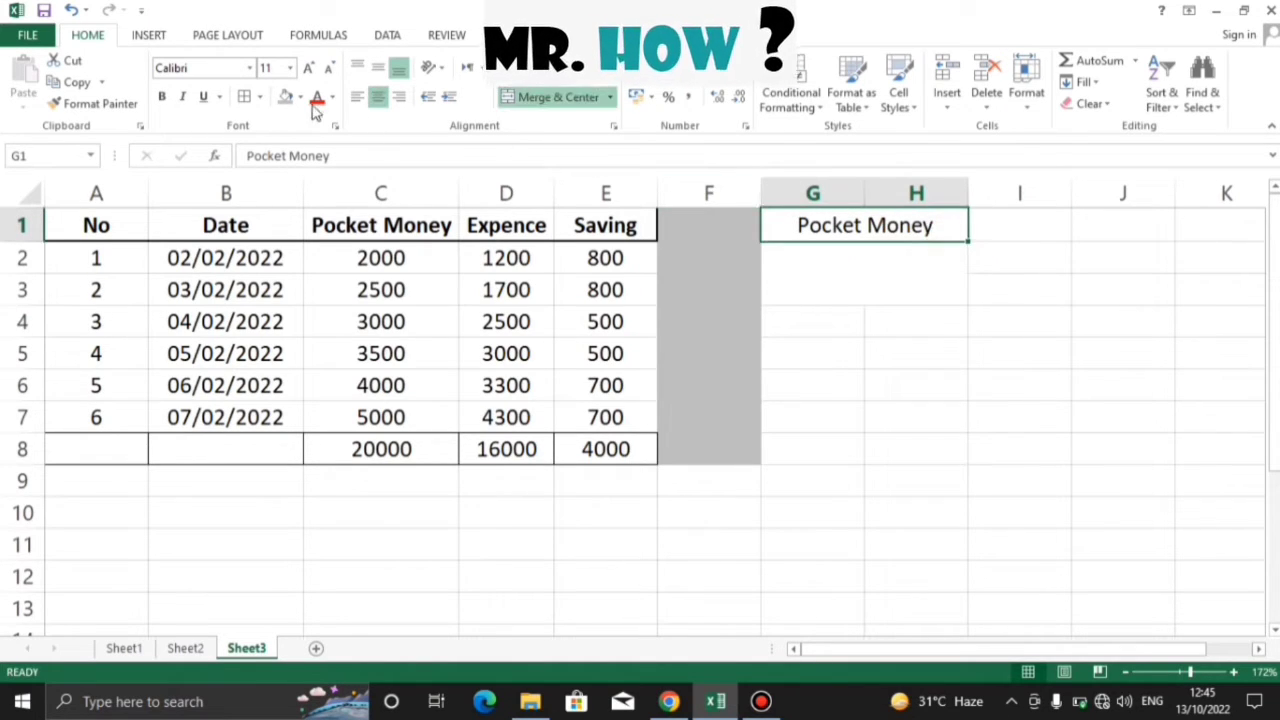
{"action": "left_click", "coordinate": [265, 97]}
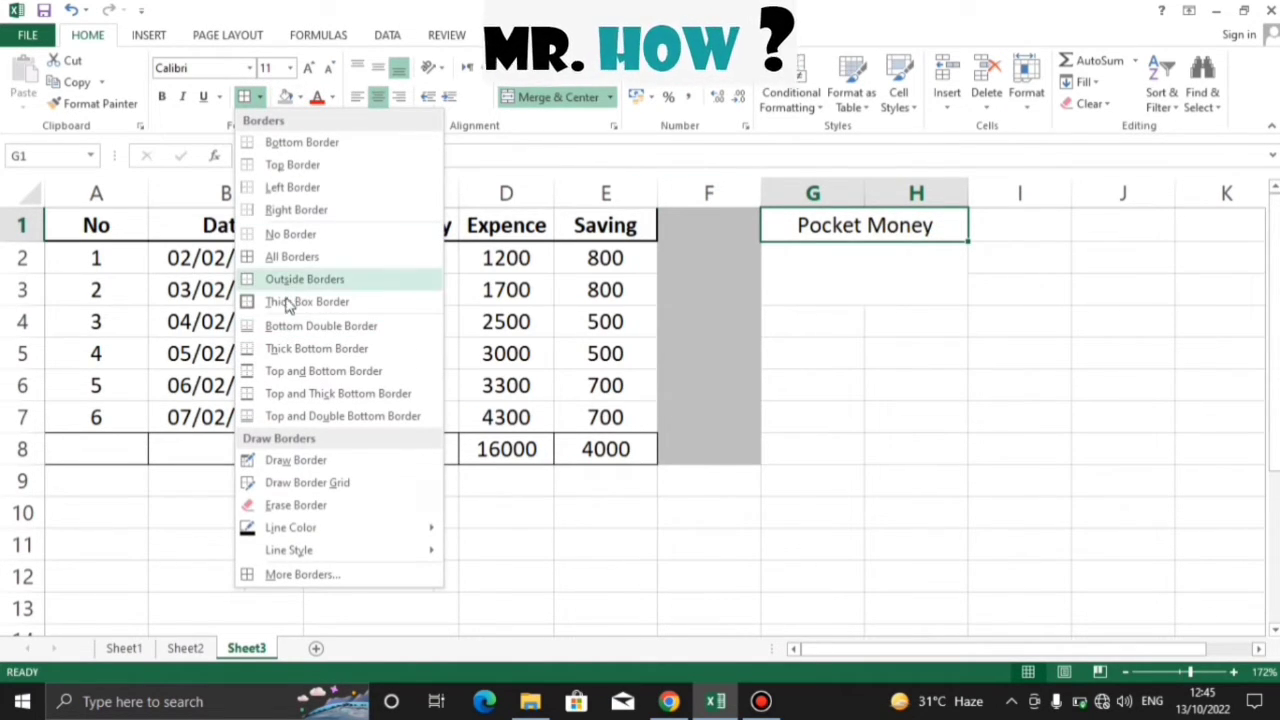
{"action": "left_click", "coordinate": [286, 299]}
{"action": "left_click", "coordinate": [946, 391]}
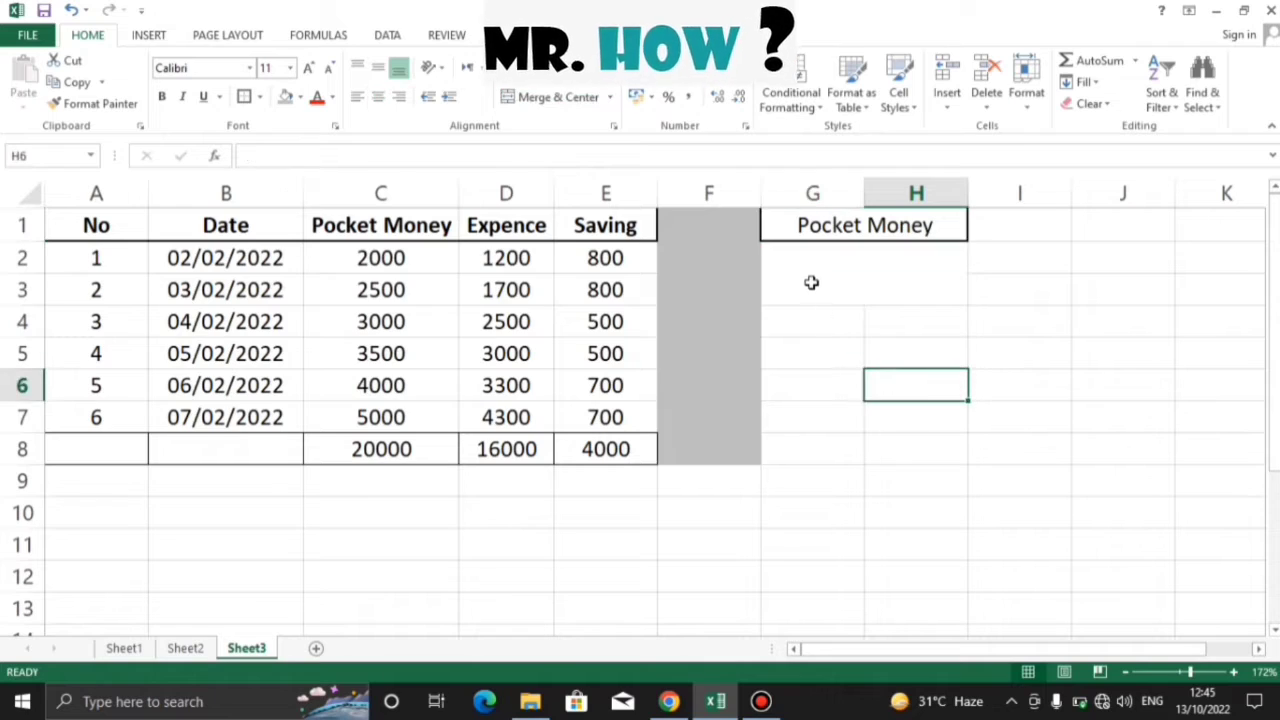
- Merge and center G4:H4 as a heading cell with a thick box border, and merge G5:H6 below it
{"action": "left_click", "coordinate": [790, 321]}
{"action": "left_click_drag", "start_coordinate": [882, 327], "coordinate": [894, 329]}
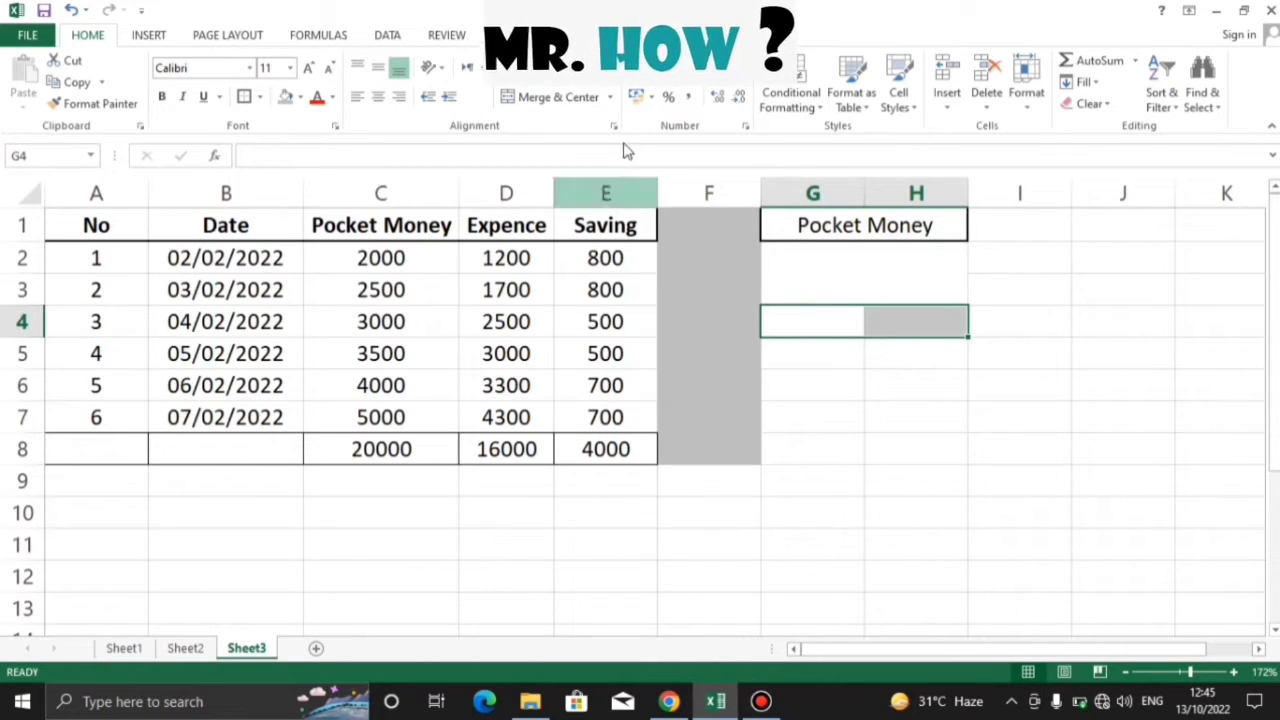
{"action": "left_click", "coordinate": [542, 100]}
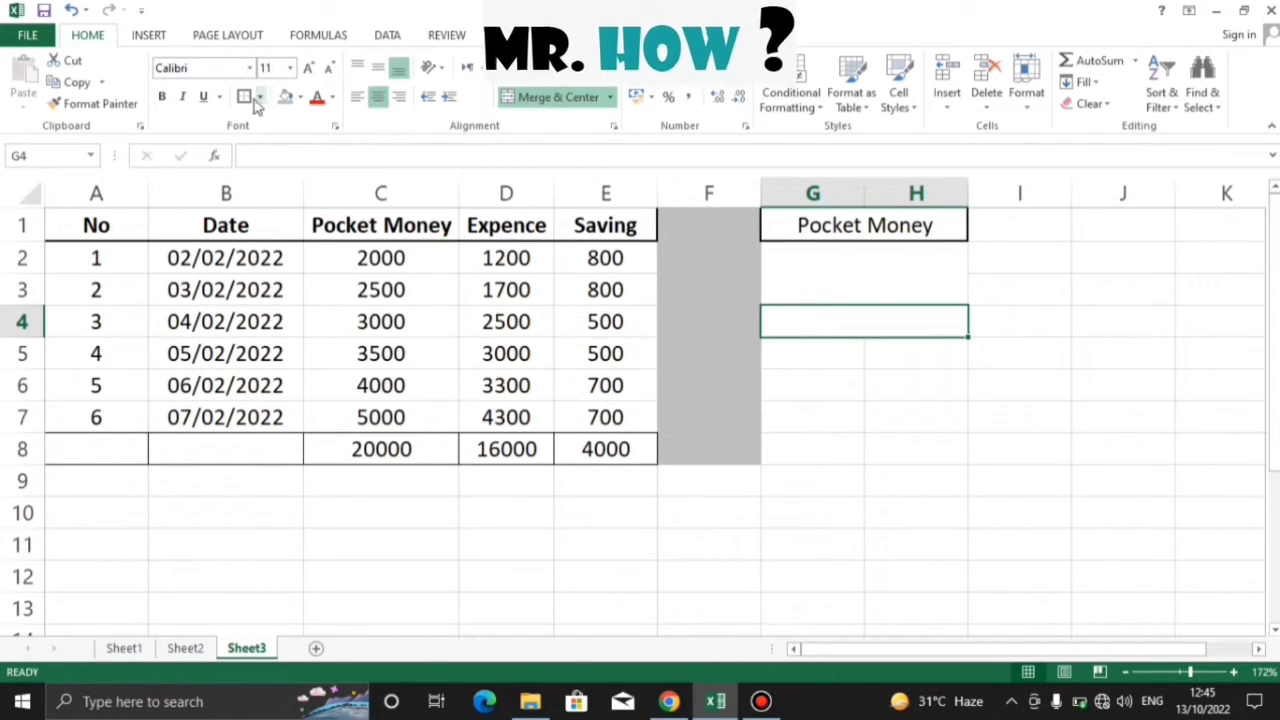
{"action": "left_click_drag", "start_coordinate": [797, 354], "coordinate": [908, 394]}
{"action": "left_click", "coordinate": [548, 100]}
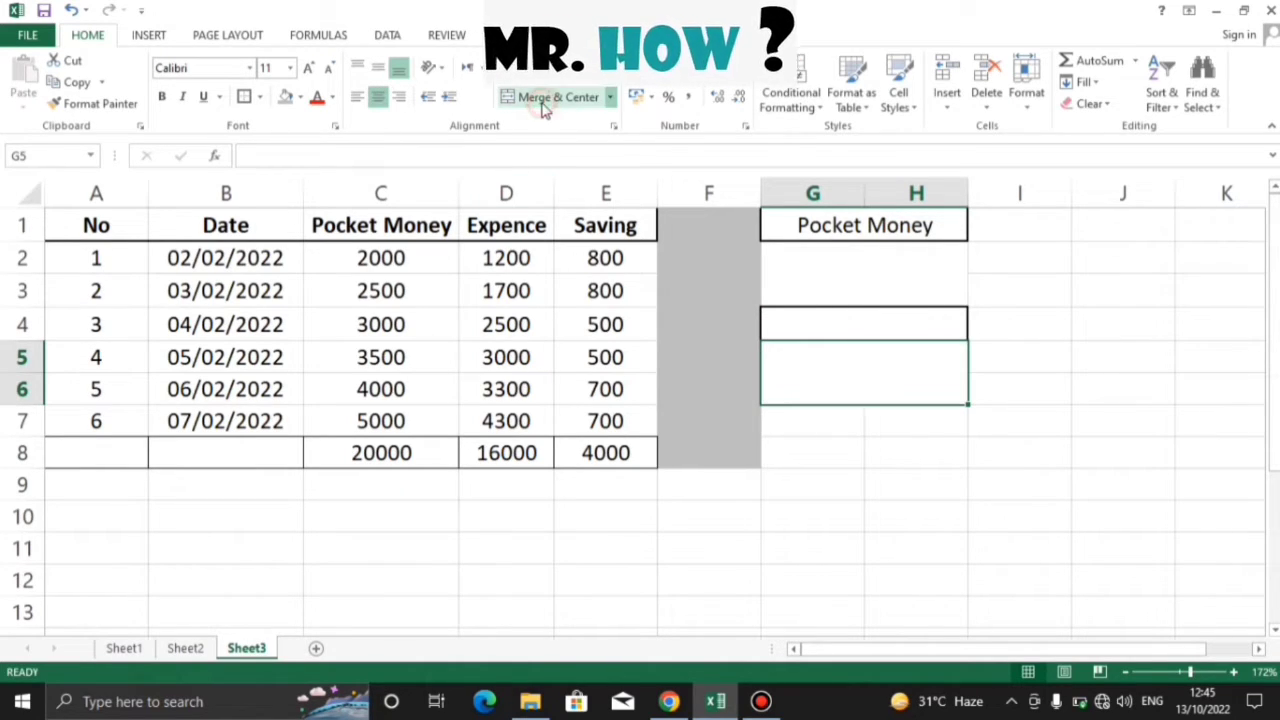
- Merge and center cells G7:H7 into one heading cell, and merge and center G8:H9 below it
{"action": "left_click", "coordinate": [781, 420]}
{"action": "left_click_drag", "start_coordinate": [838, 432], "coordinate": [906, 437]}
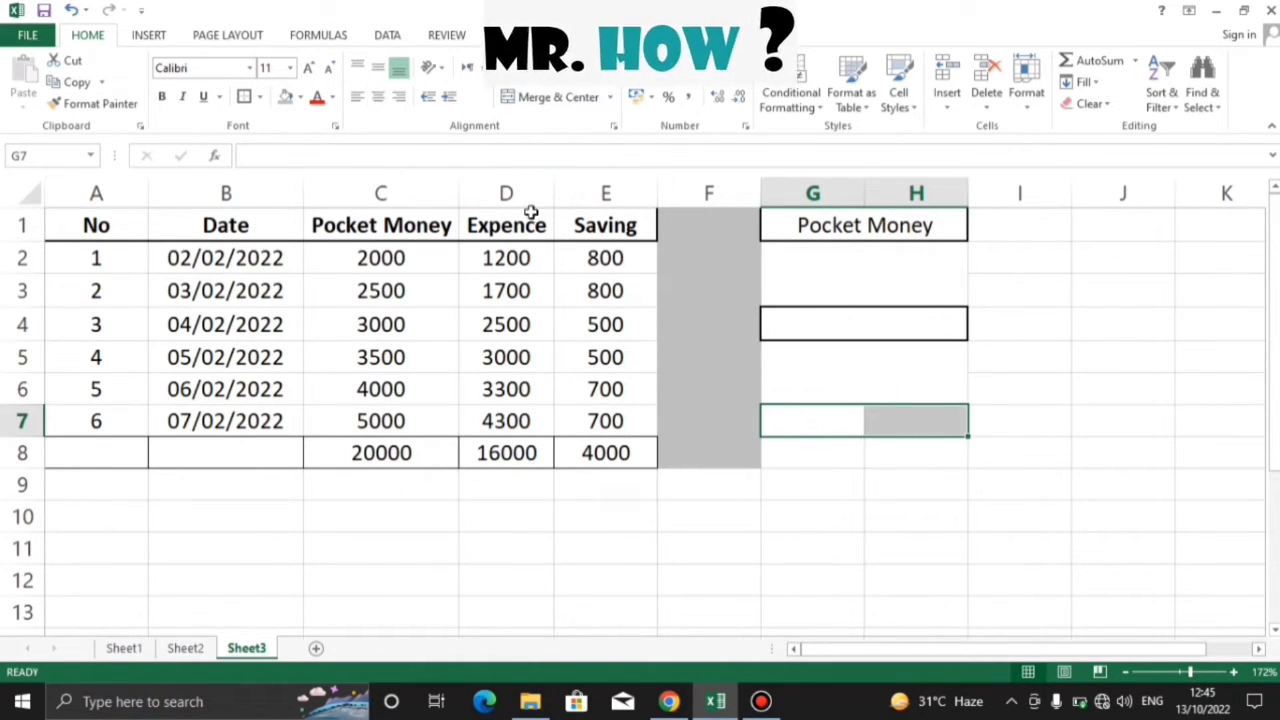
{"action": "left_click", "coordinate": [537, 100]}
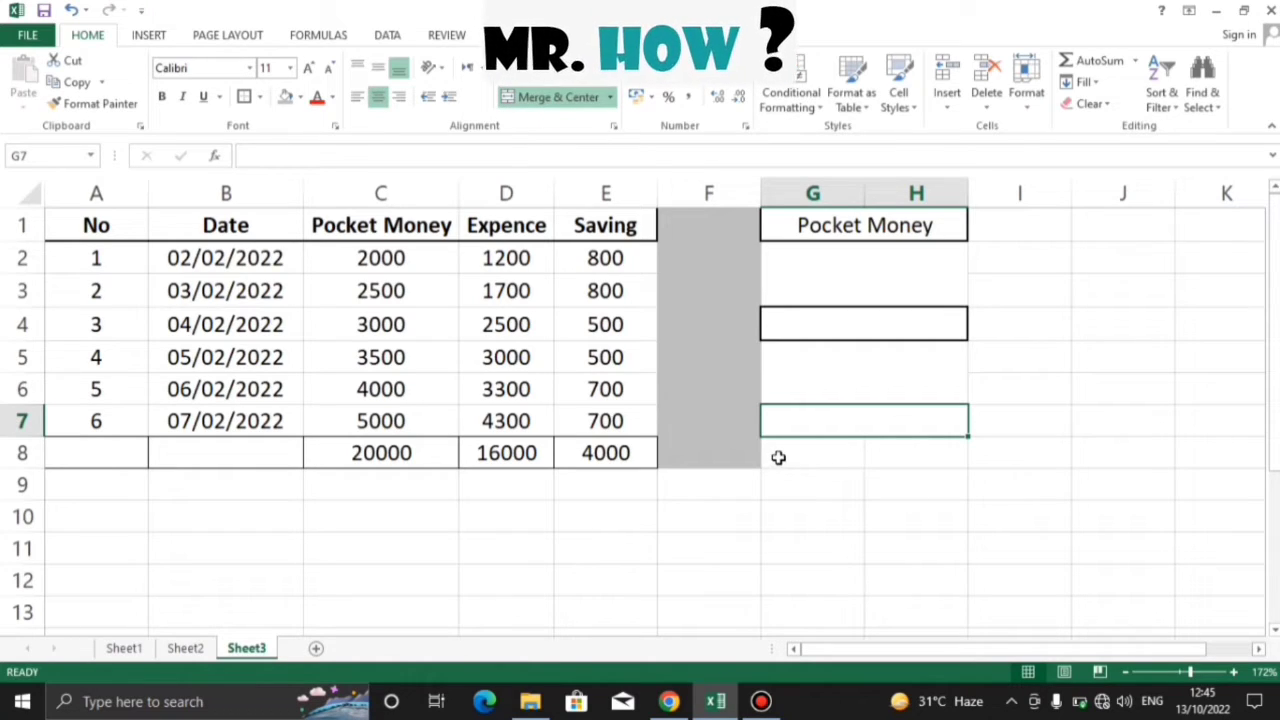
{"action": "left_click_drag", "start_coordinate": [777, 457], "coordinate": [867, 491]}
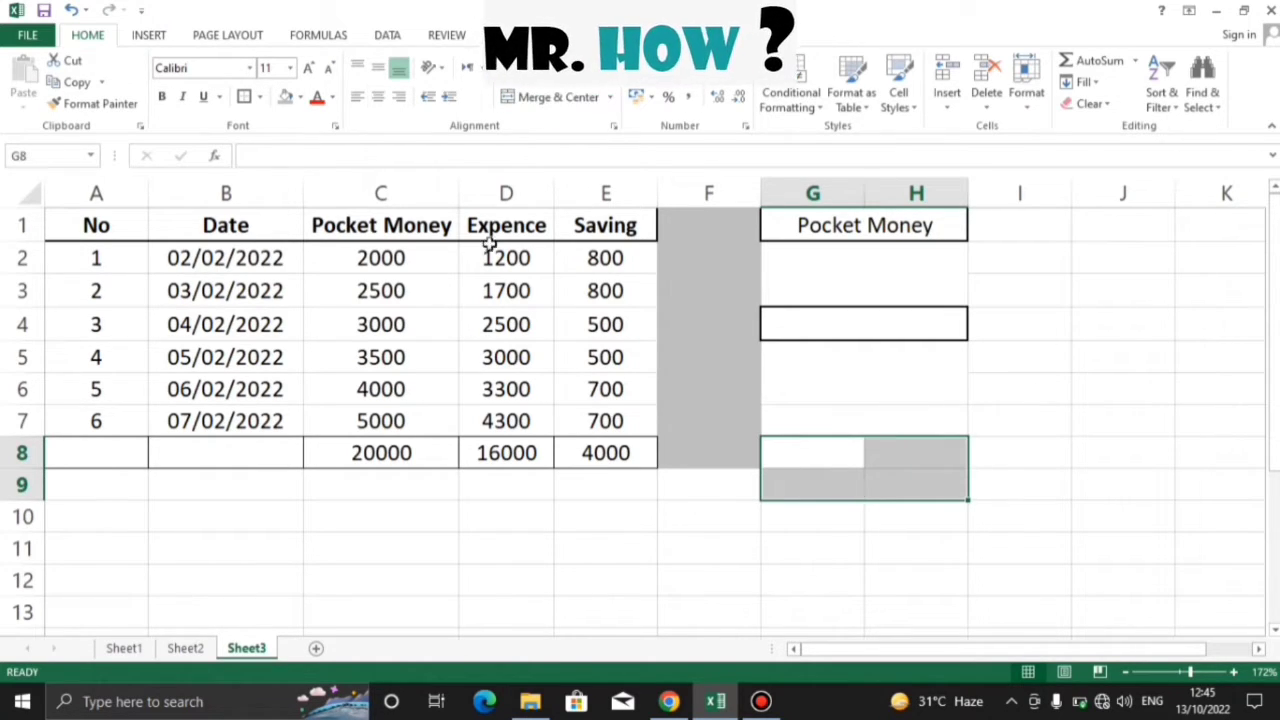
- Put a Thick Box Border around the merged heading cell G7:H7
{"action": "left_click", "coordinate": [815, 420]}
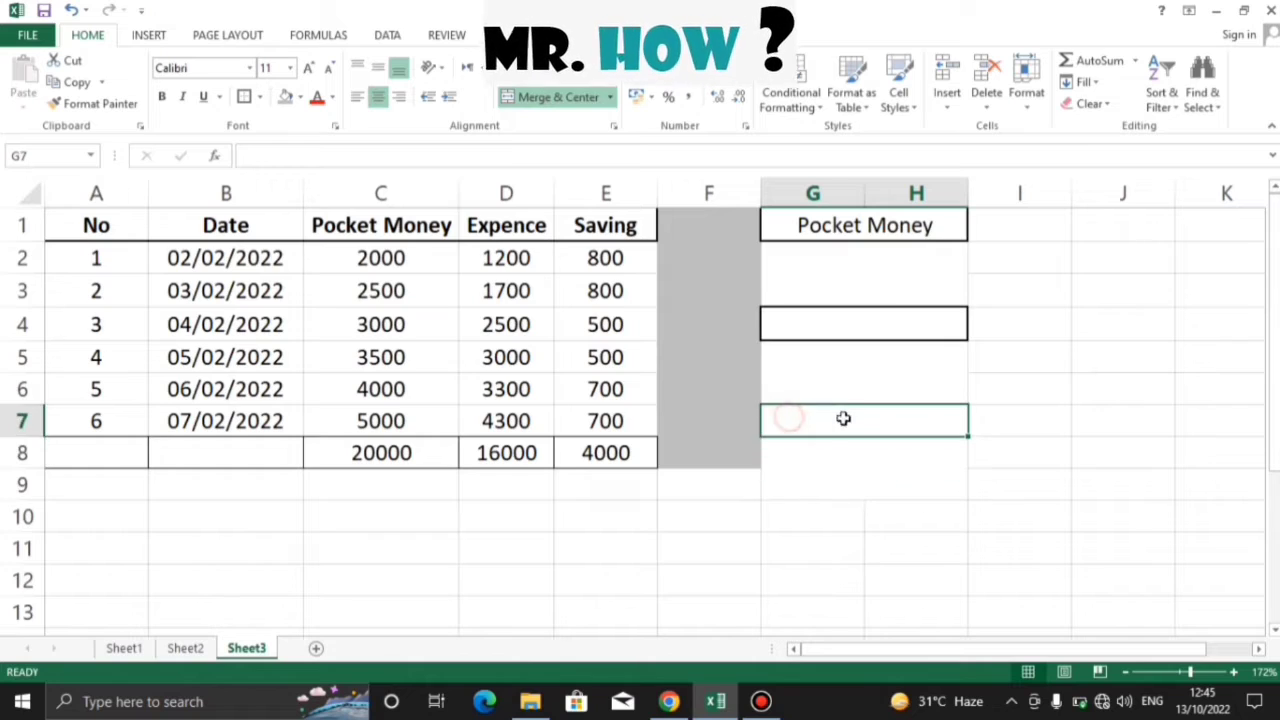
{"action": "left_click", "coordinate": [244, 97]}
{"action": "left_click", "coordinate": [1052, 378]}
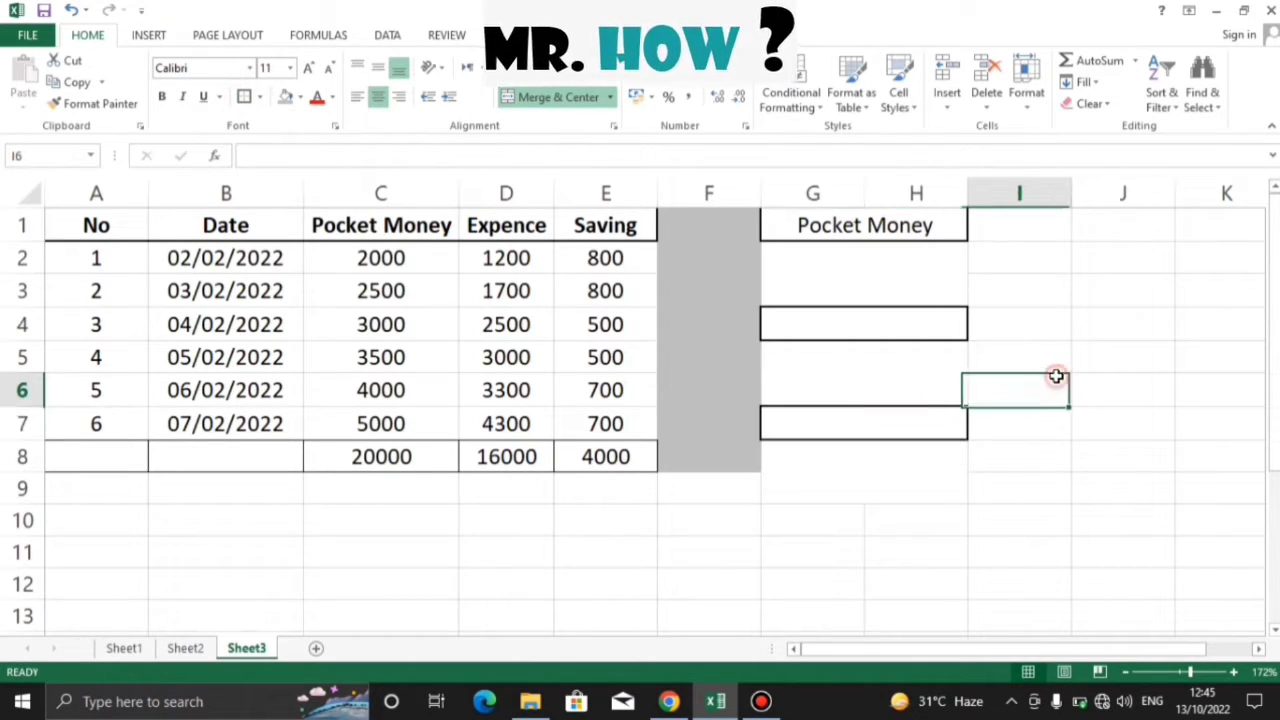
- Enter the heading Expence in the bordered merged cell G4:H4
{"action": "left_click", "coordinate": [940, 337]}
{"action": "type", "text": "Ecp"}
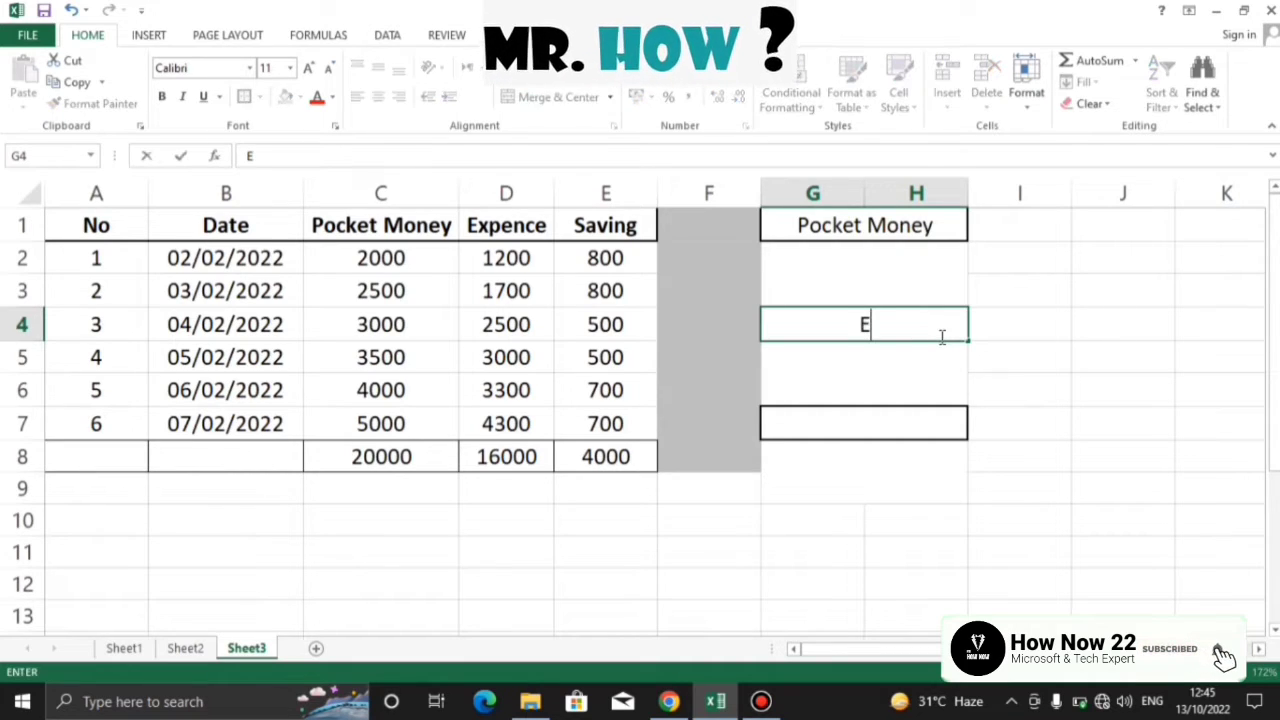
{"action": "key", "text": "BackSpace"}
{"action": "key", "text": "BackSpace"}
{"action": "type", "text": "xpemc"}
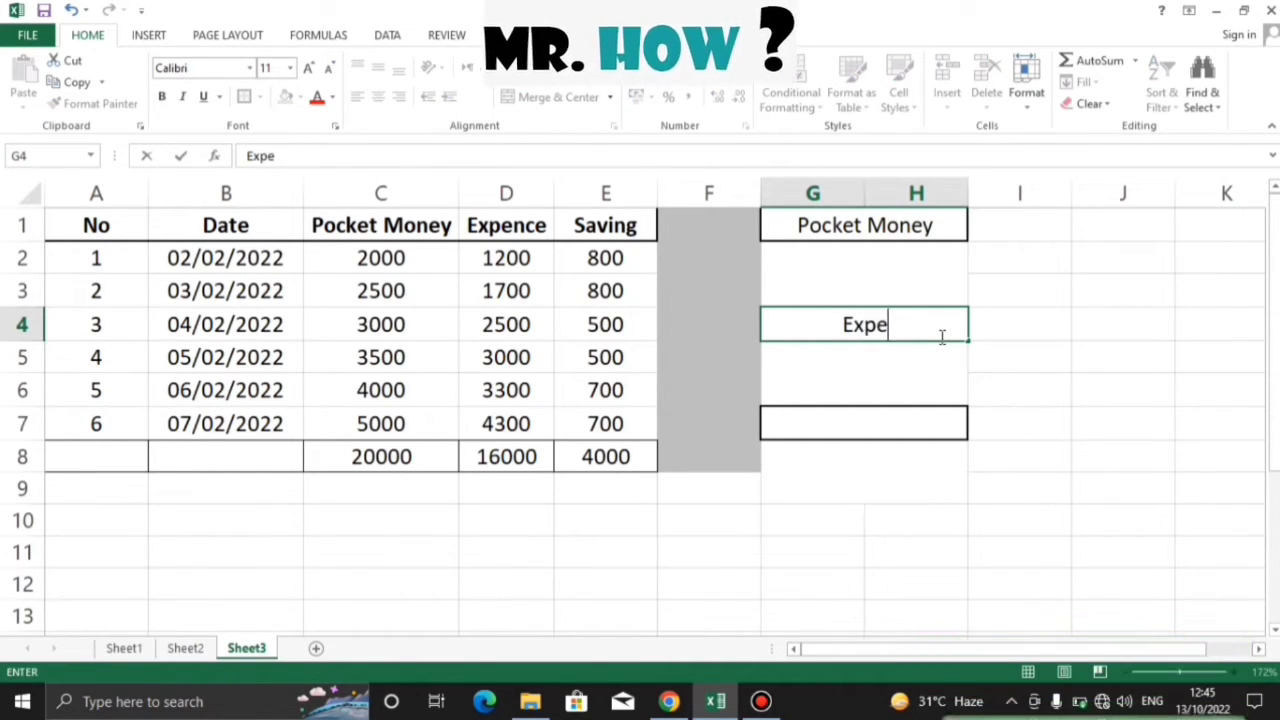
{"action": "key", "text": "BackSpace"}
{"action": "key", "text": "BackSpace"}
{"action": "key", "text": "BackSpace"}
{"action": "type", "text": "ence"}
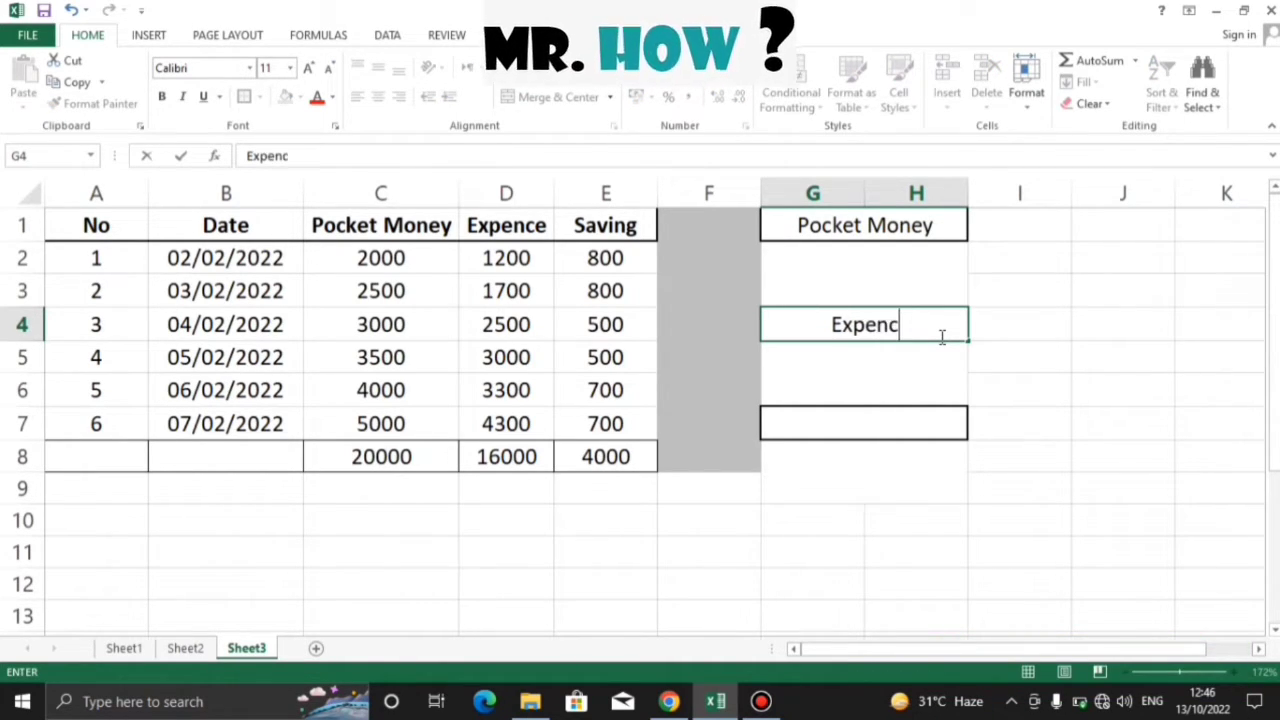
{"action": "key", "text": "Return"}
{"action": "key", "text": "Return"}
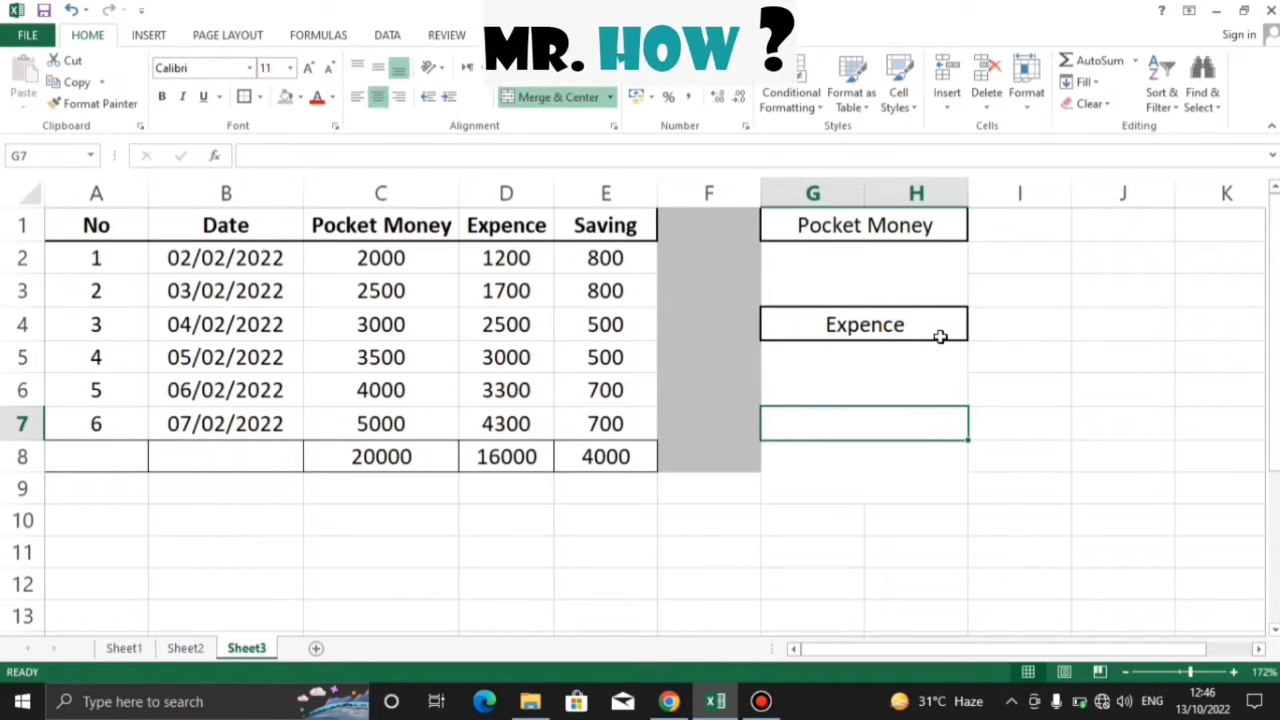
- Enter the heading Saving in the bordered merged cell G7:H7
{"action": "type", "text": "Savng"}
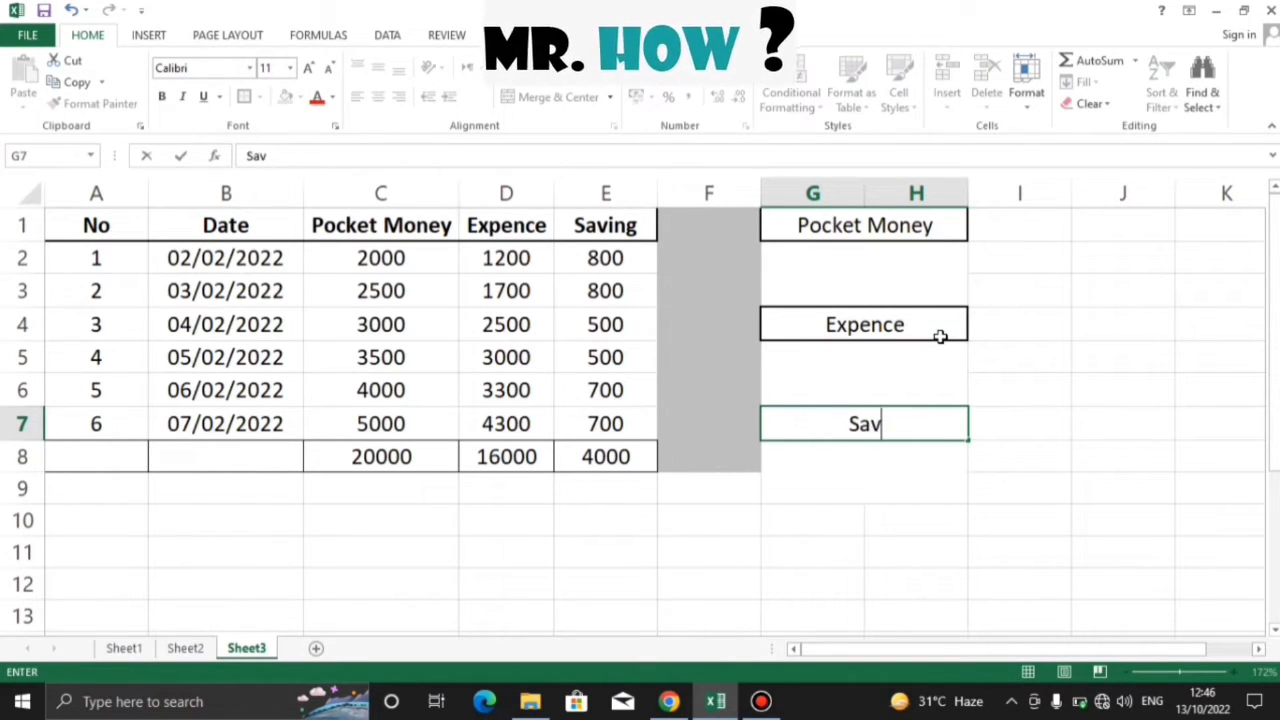
{"action": "key", "text": "BackSpace"}
{"action": "key", "text": "BackSpace"}
{"action": "type", "text": "ing"}
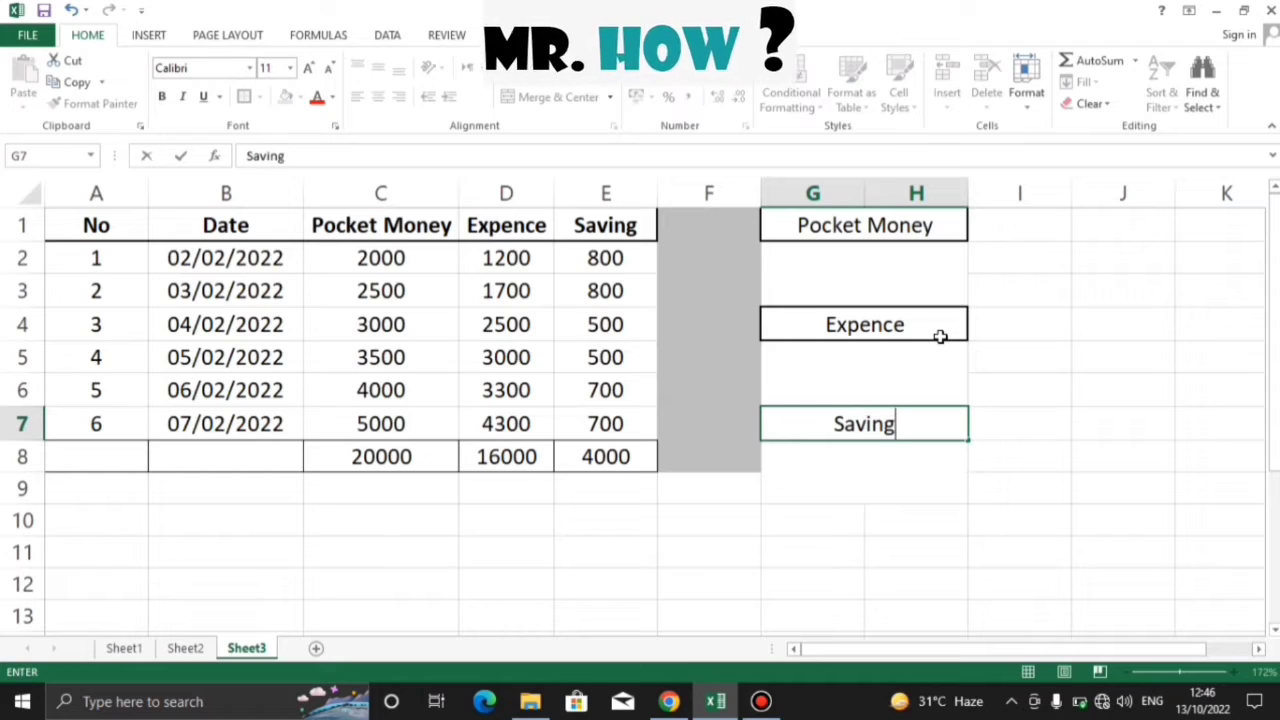
{"action": "key", "text": "Return"}
{"action": "left_click", "coordinate": [1104, 429]}
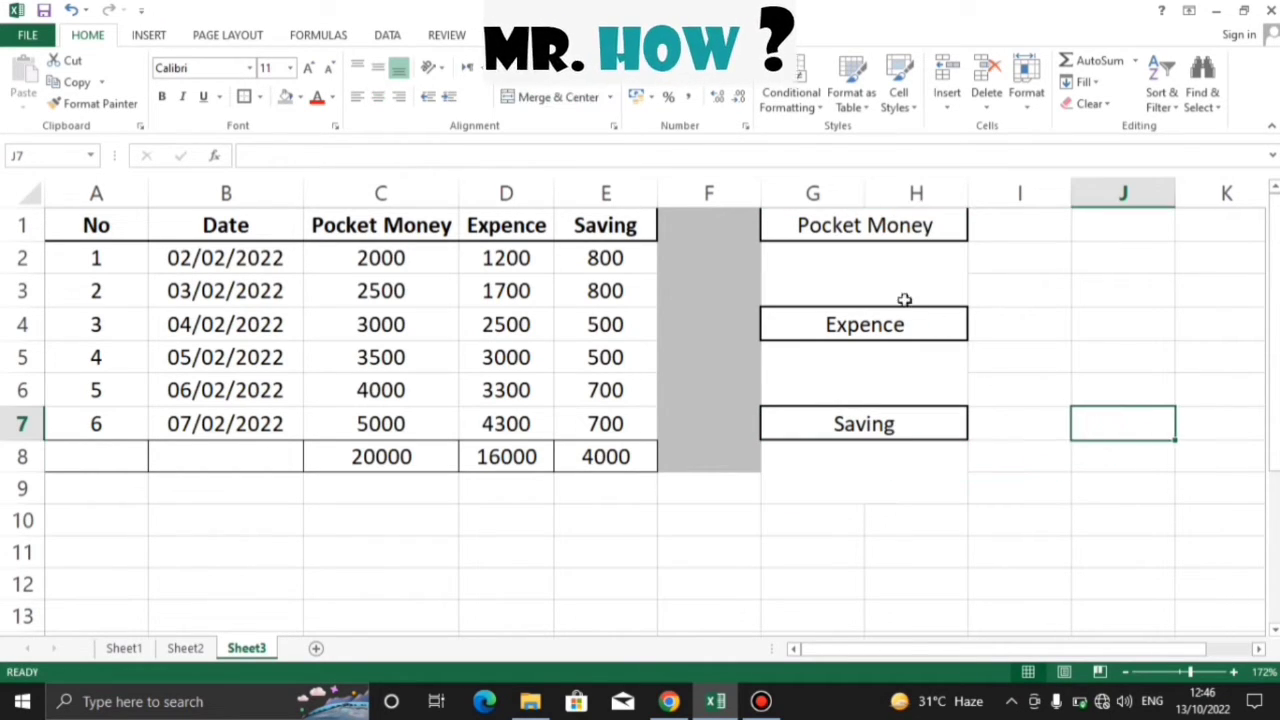
- Link the merged cell below the Pocket Money heading to the Pocket Money column total with the formula =C8
{"action": "left_click_drag", "start_coordinate": [820, 258], "coordinate": [879, 282]}
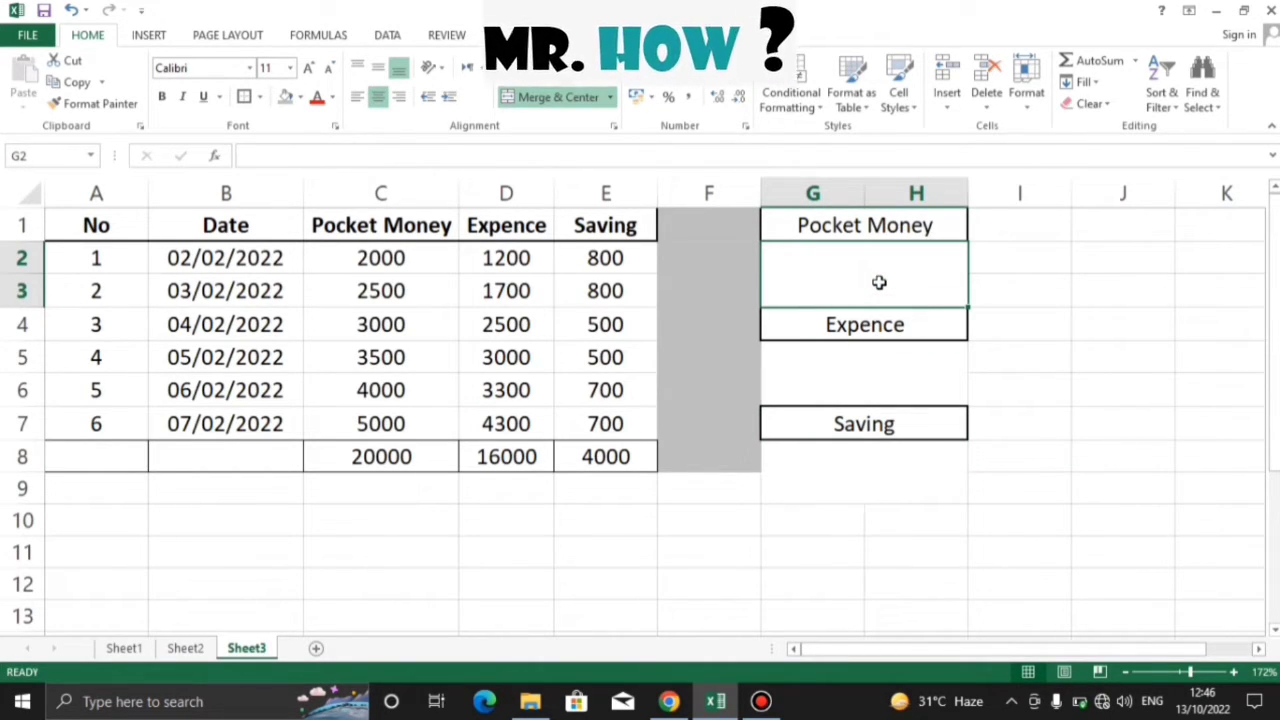
{"action": "type", "text": "="}
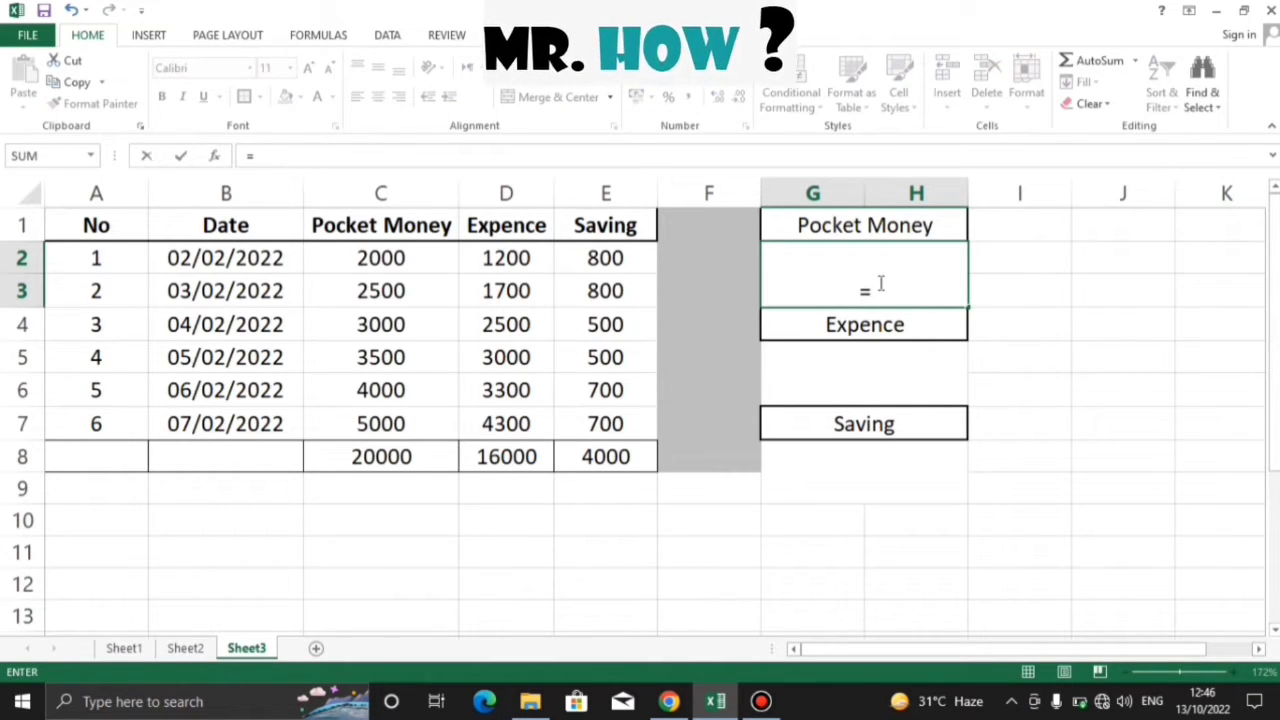
{"action": "left_click", "coordinate": [416, 456]}
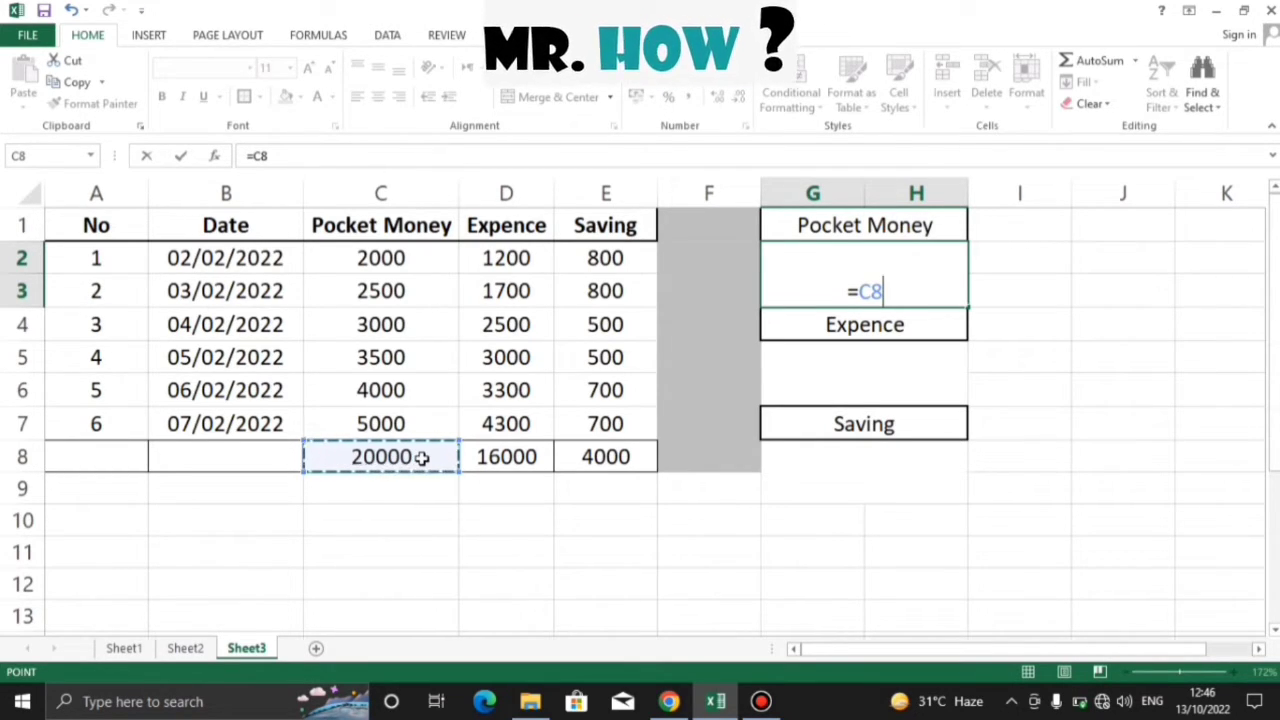
{"action": "key", "text": "Return"}
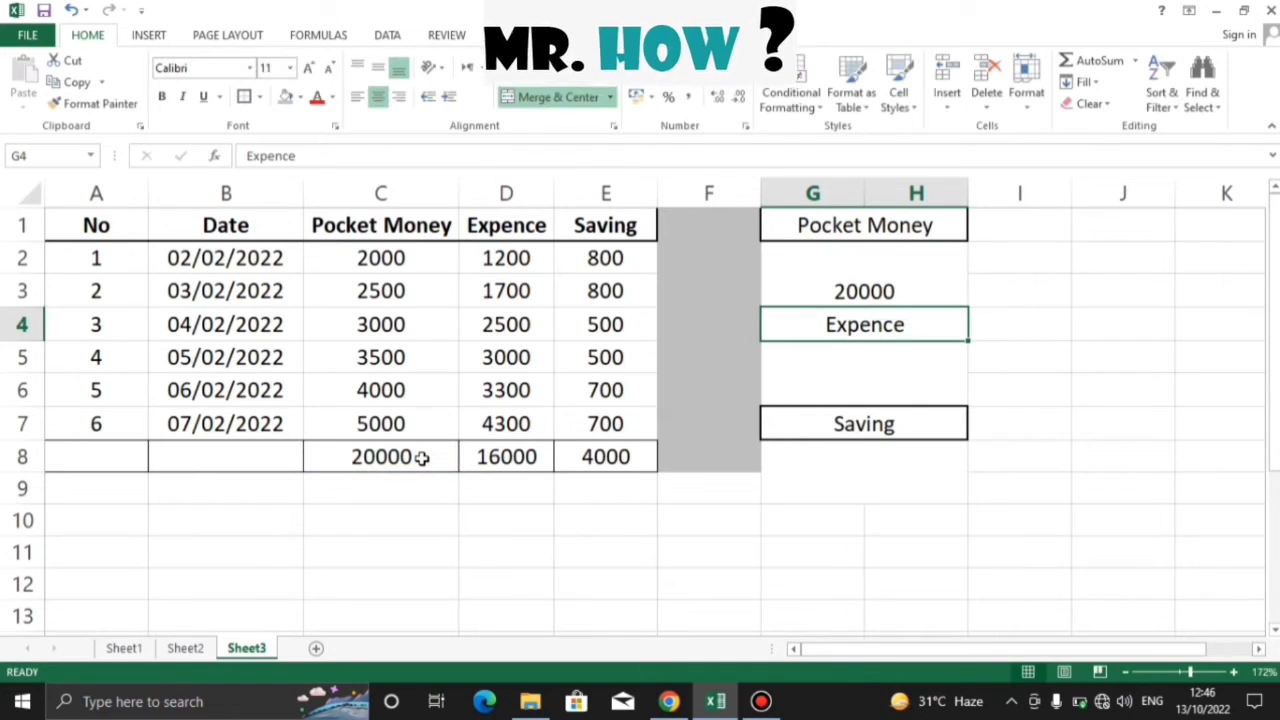
- Vertically center the contents of the merged value cells G2, G5 and G8 with Middle Align
{"action": "left_click", "coordinate": [873, 271]}
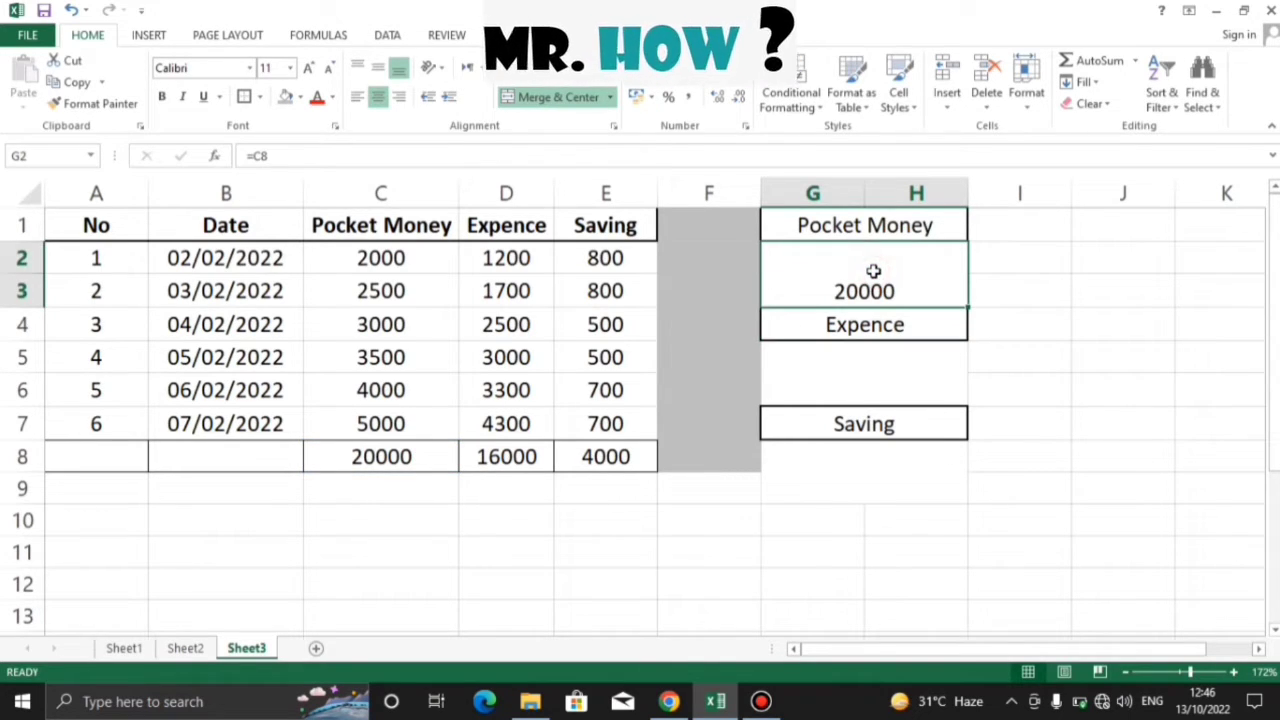
{"action": "left_click", "coordinate": [379, 68]}
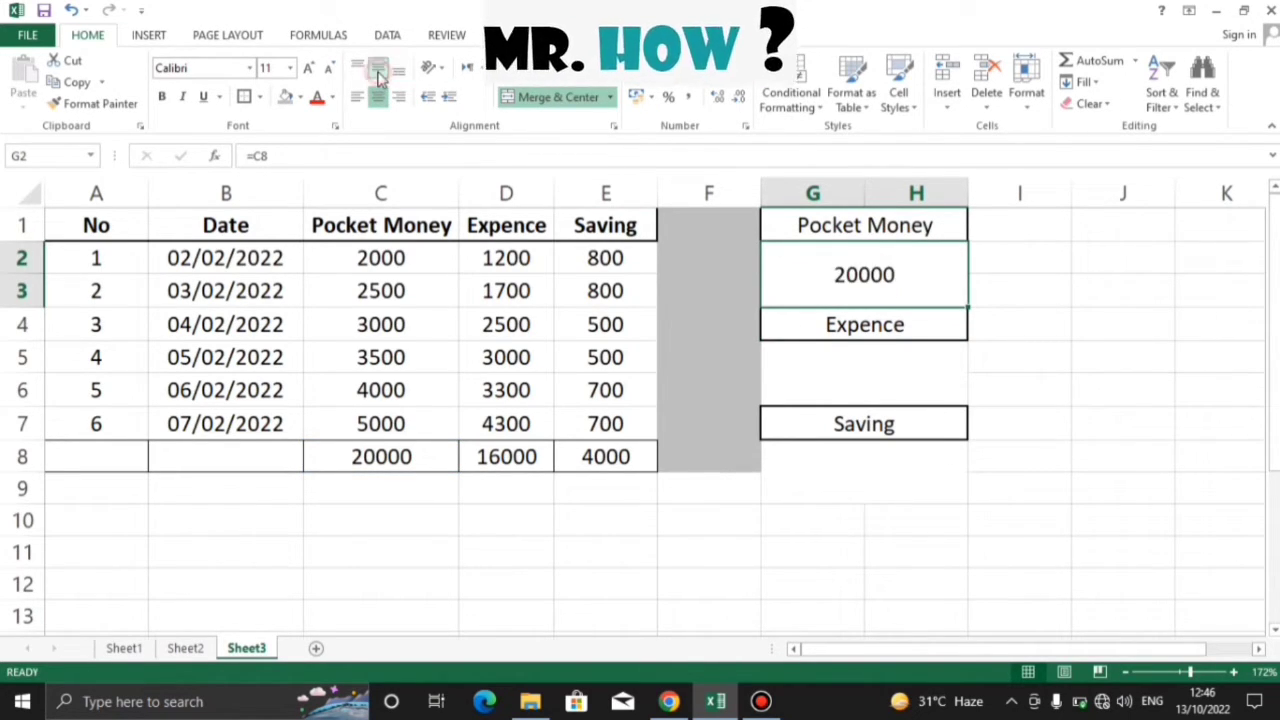
{"action": "left_click", "coordinate": [860, 362]}
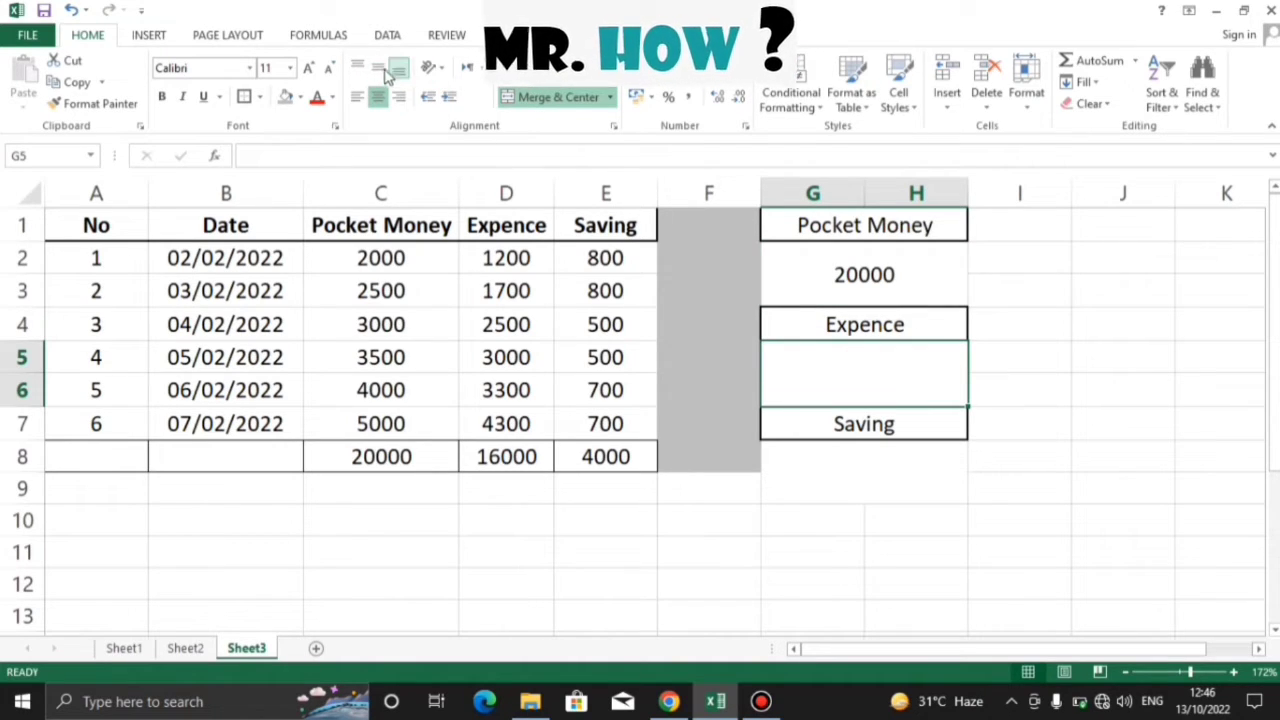
{"action": "left_click", "coordinate": [857, 502]}
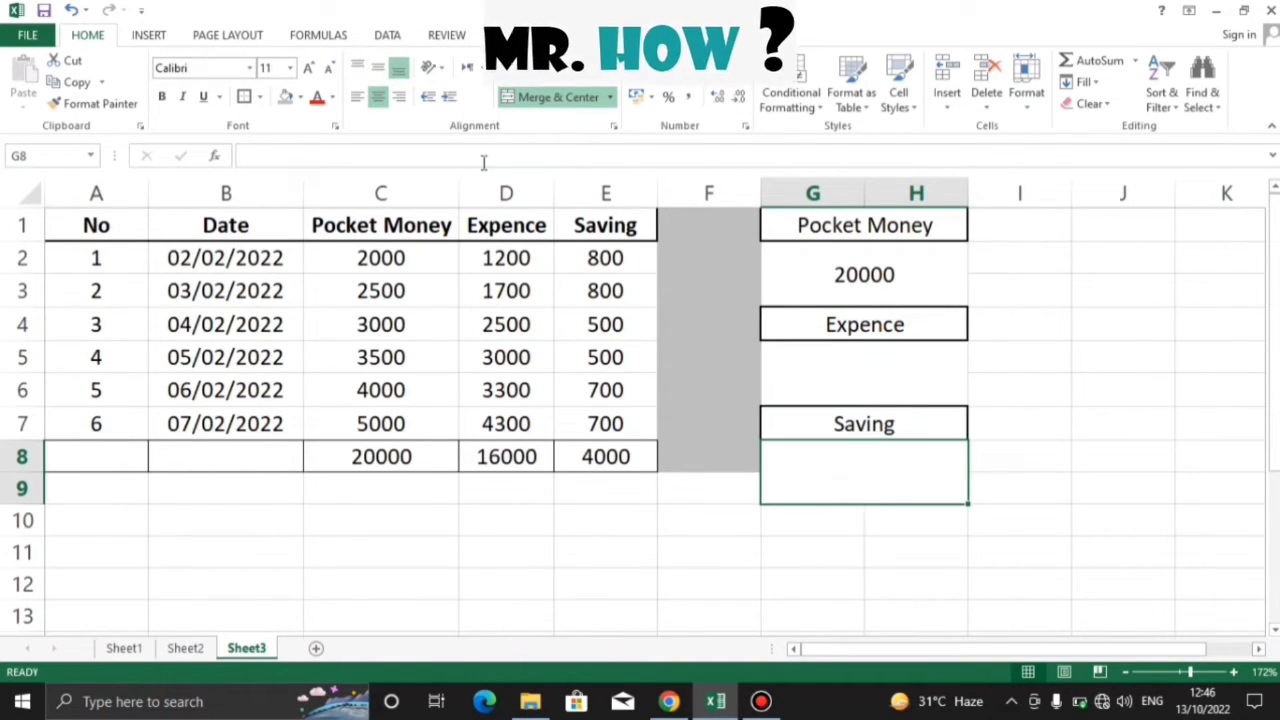
- Increase the font size of the merged value cells G2, G5 and G8 to 16
{"action": "left_click", "coordinate": [852, 268]}
{"action": "left_click", "coordinate": [310, 67]}
{"action": "left_click", "coordinate": [310, 67]}
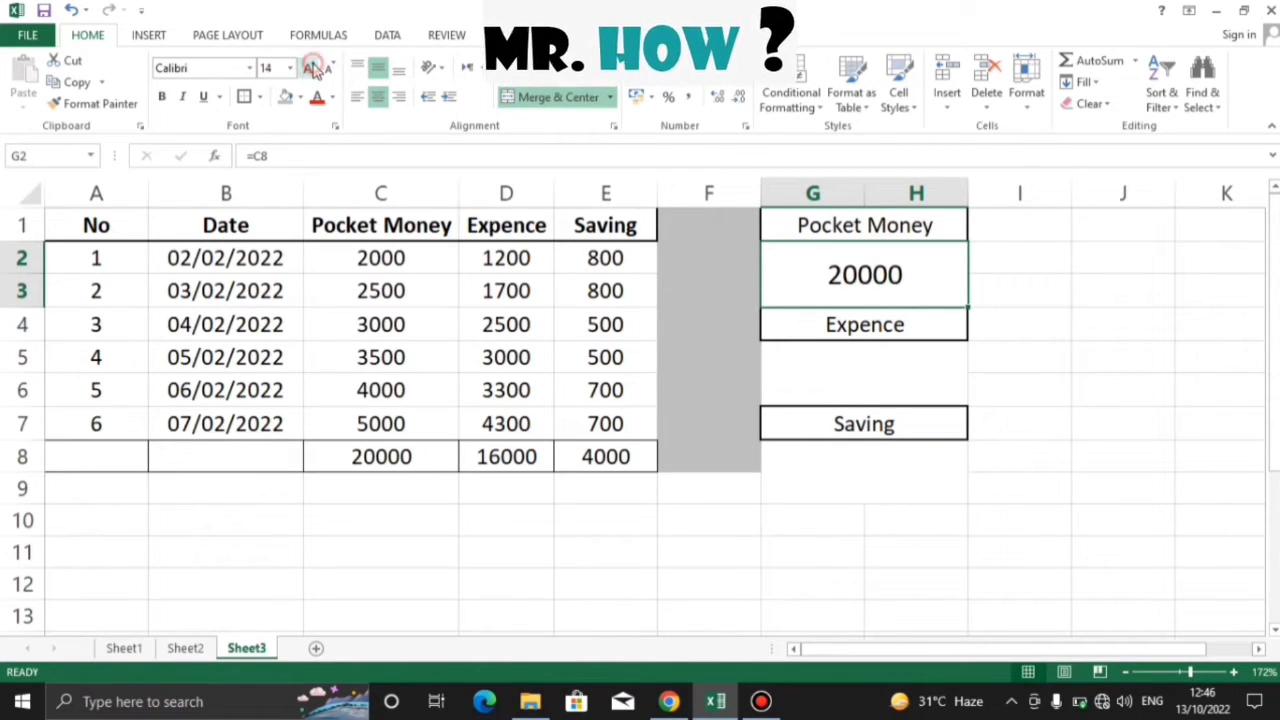
{"action": "left_click", "coordinate": [310, 67]}
{"action": "left_click", "coordinate": [891, 382]}
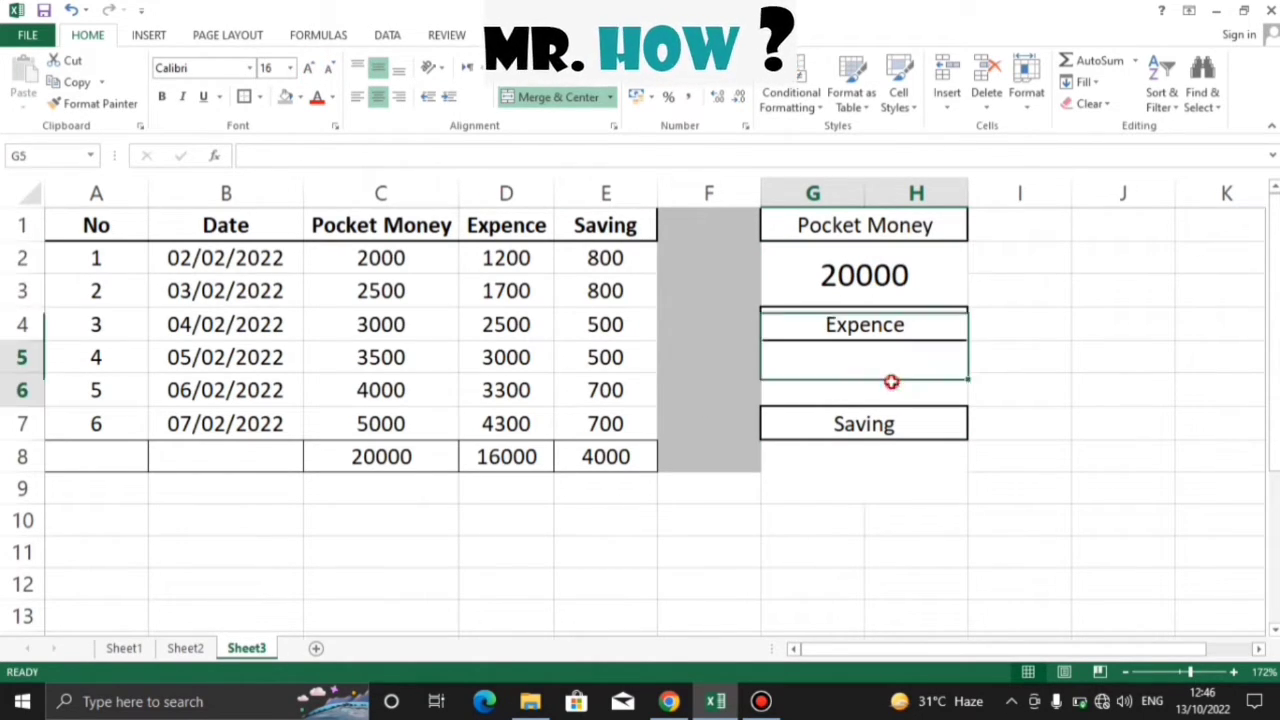
{"action": "left_click", "coordinate": [310, 67]}
{"action": "left_click", "coordinate": [310, 67]}
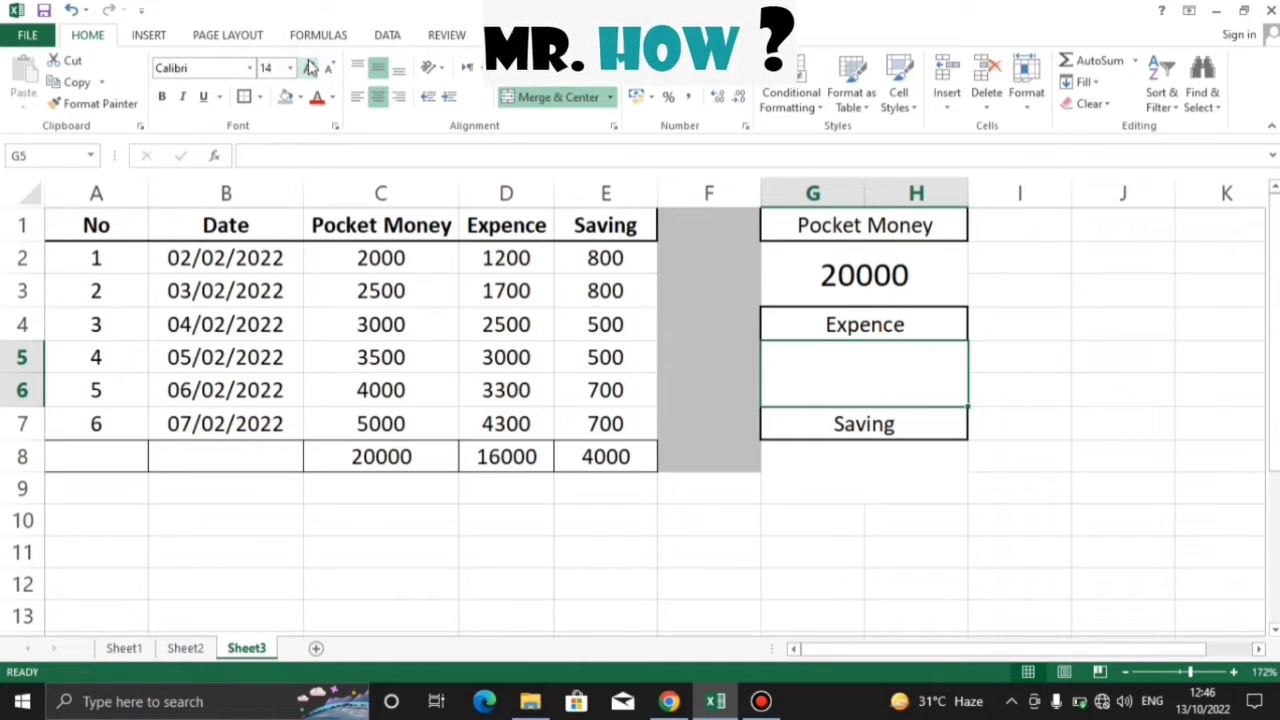
{"action": "left_click", "coordinate": [310, 67]}
{"action": "left_click", "coordinate": [853, 481]}
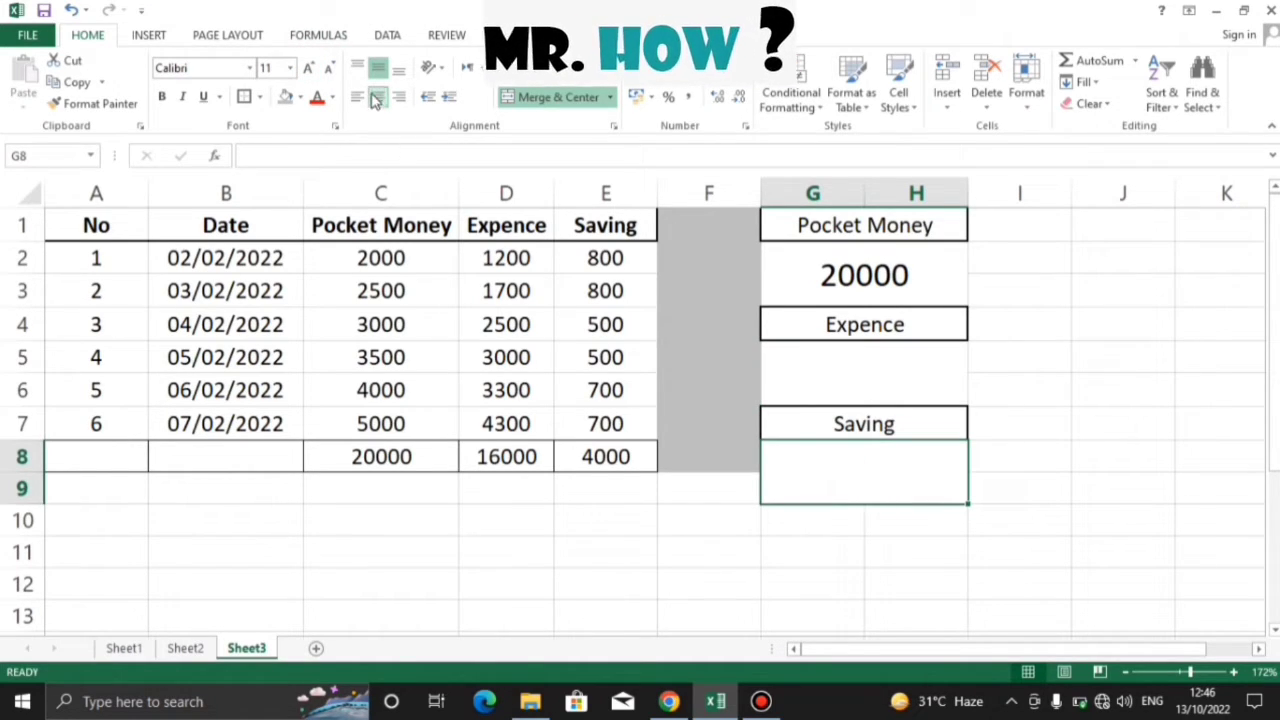
{"action": "left_click", "coordinate": [313, 67]}
{"action": "left_click", "coordinate": [313, 67]}
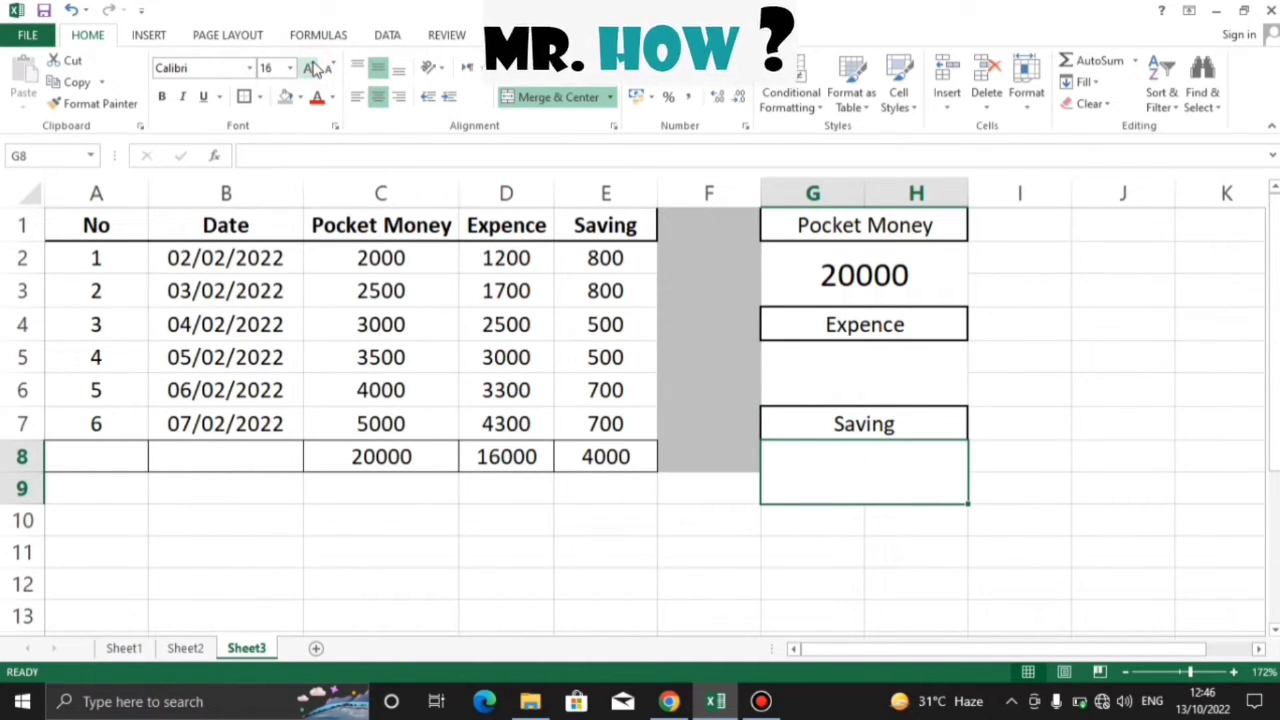
{"action": "left_click", "coordinate": [1059, 426]}
- Link the merged cell below the Expence heading to the Expence column total with the formula =D8
{"action": "left_click", "coordinate": [884, 383]}
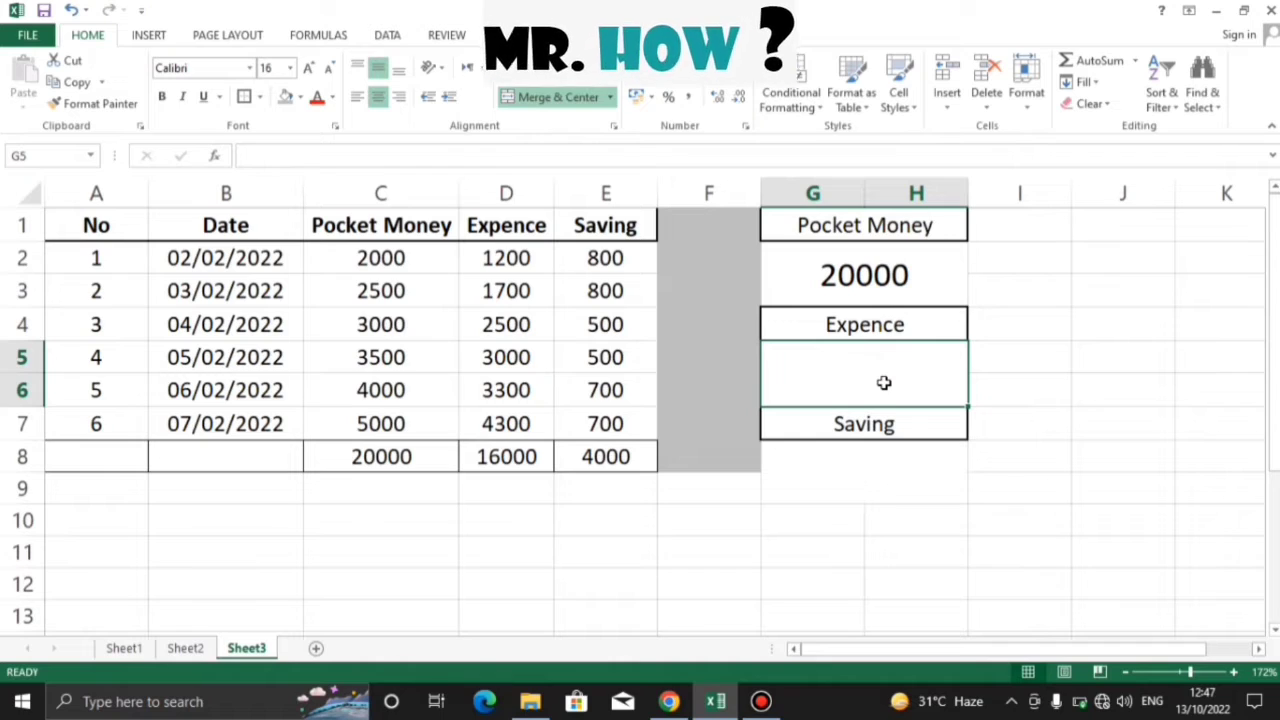
{"action": "type", "text": "="}
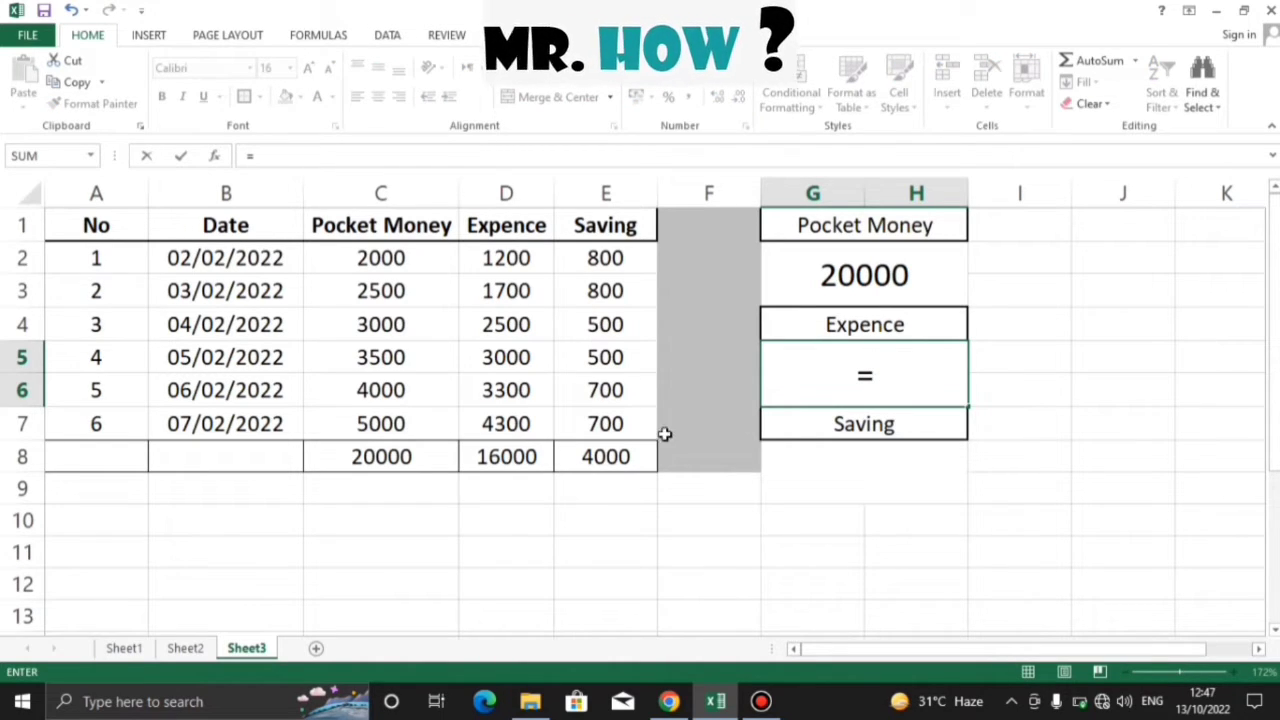
{"action": "left_click", "coordinate": [537, 458]}
{"action": "key", "text": "Return"}
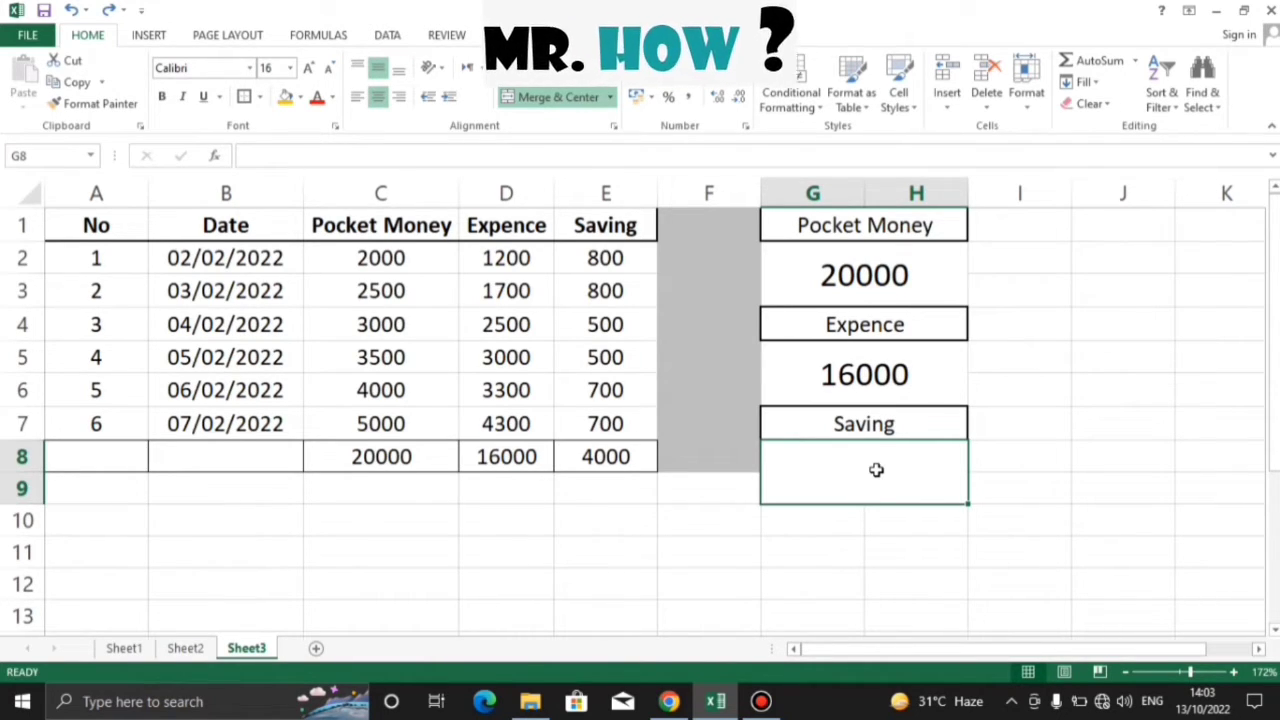
- Enter the formula =G2-G5 in the merged cell below the Saving heading and check it against the Saving column total in E8
{"action": "type", "text": "="}
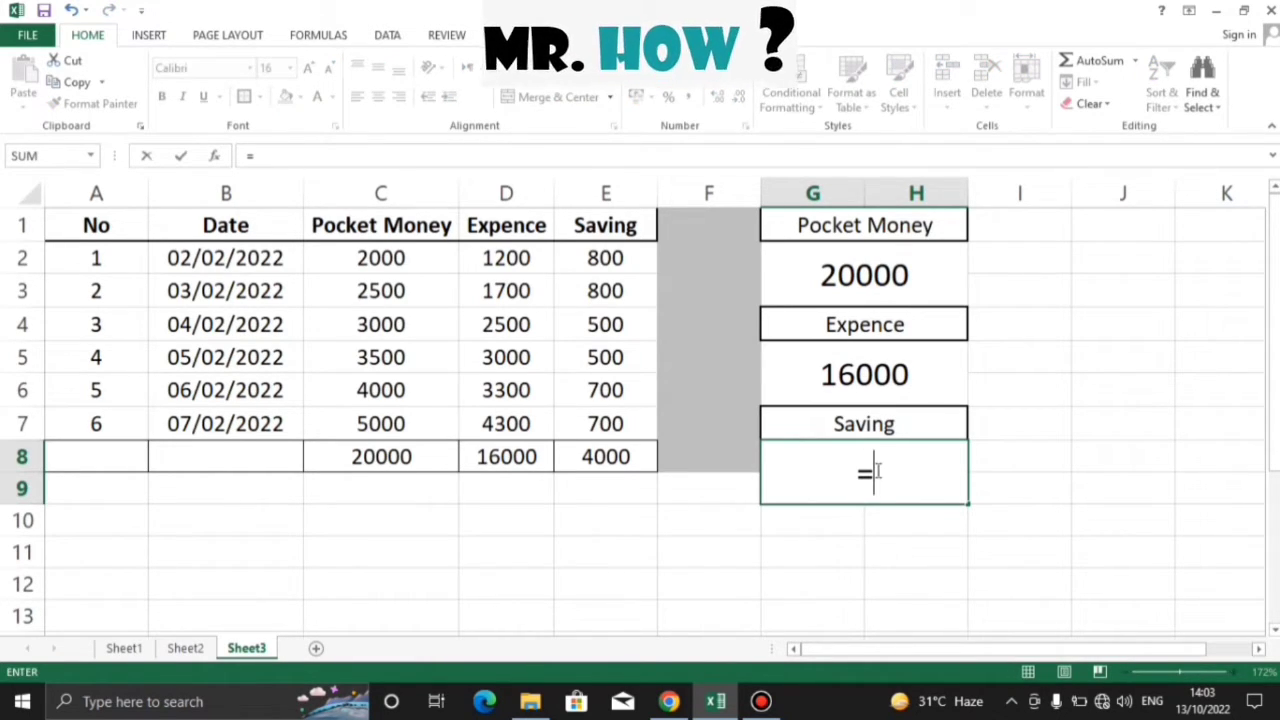
{"action": "left_click", "coordinate": [903, 276]}
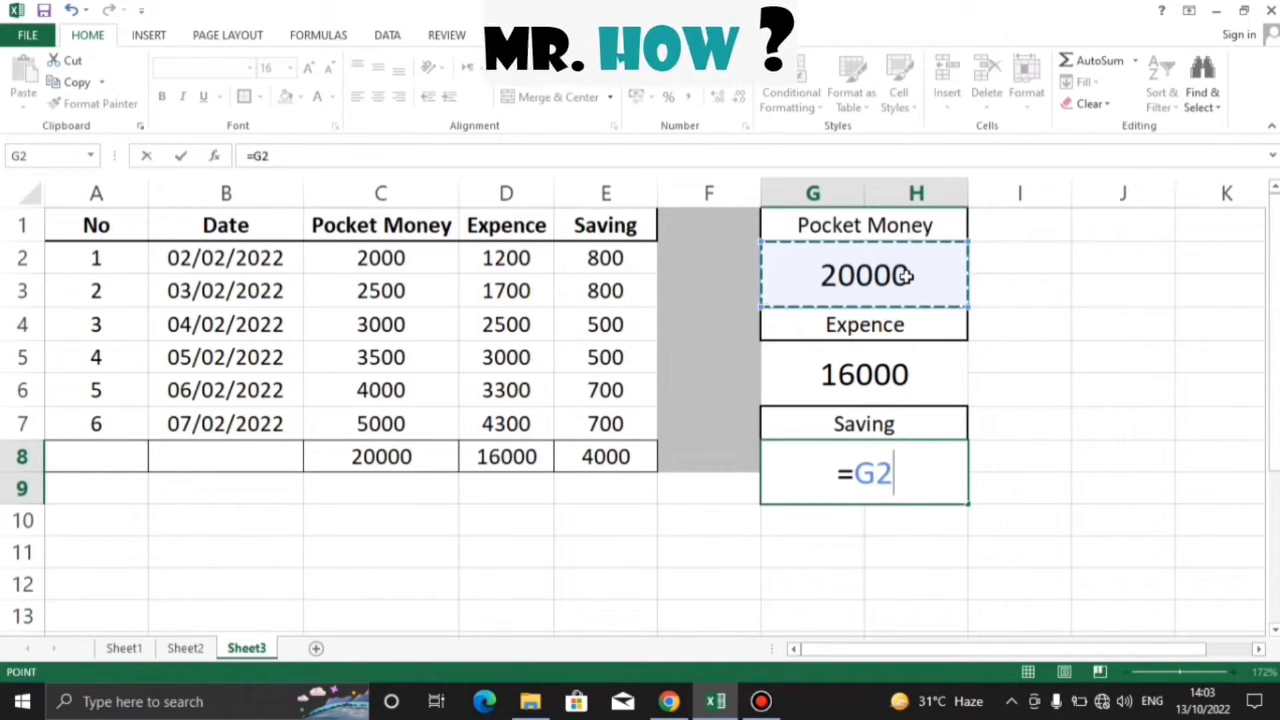
{"action": "type", "text": "-"}
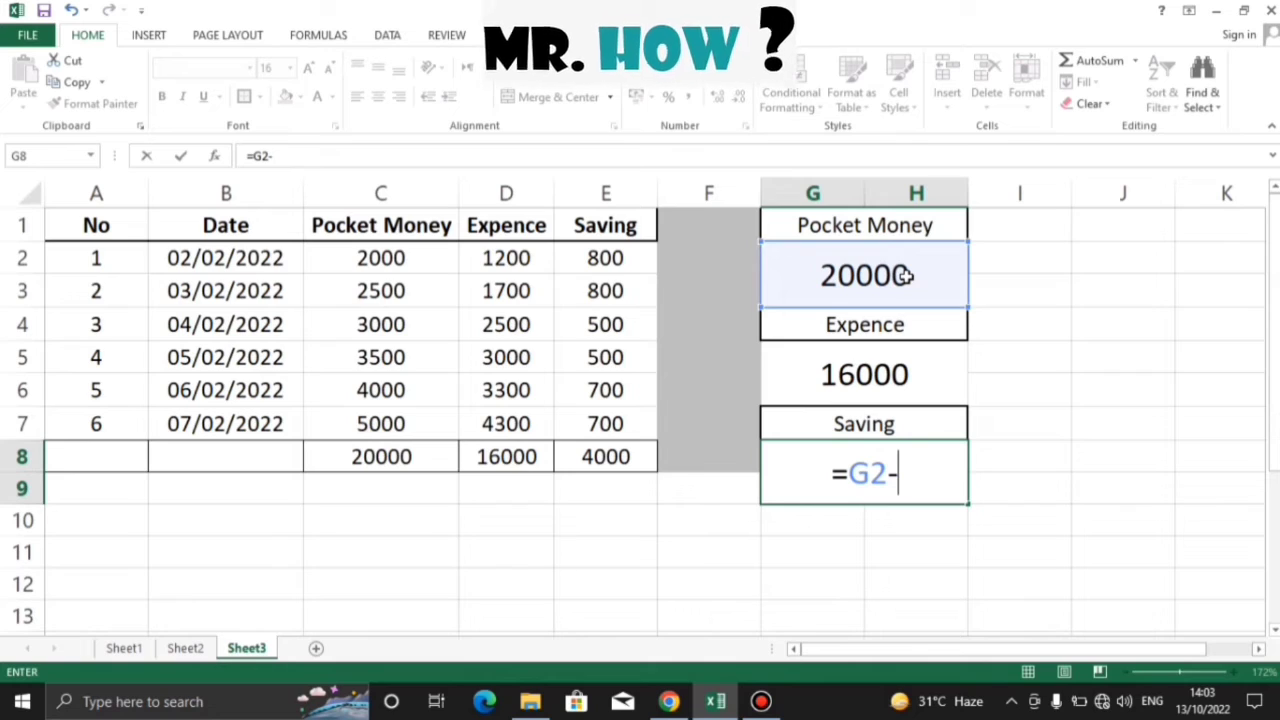
{"action": "left_click", "coordinate": [903, 372]}
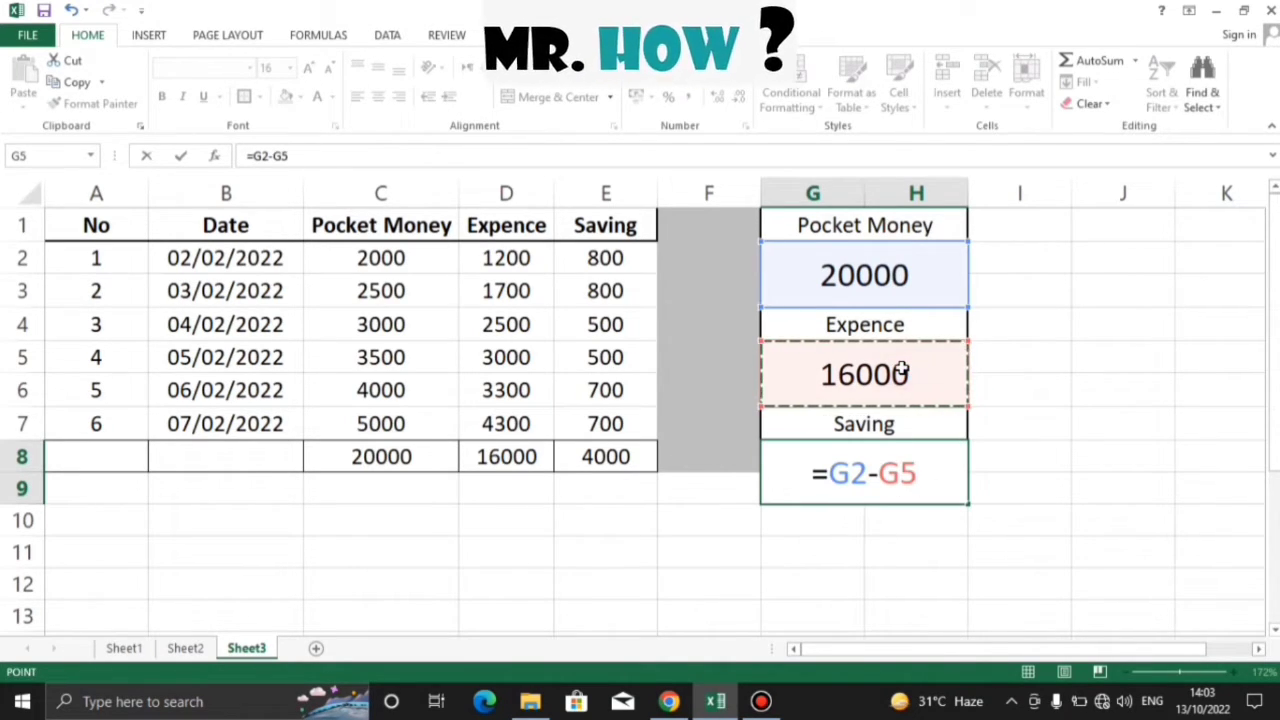
{"action": "key", "text": "Return"}
{"action": "left_click", "coordinate": [1037, 531]}
{"action": "left_click", "coordinate": [866, 484]}
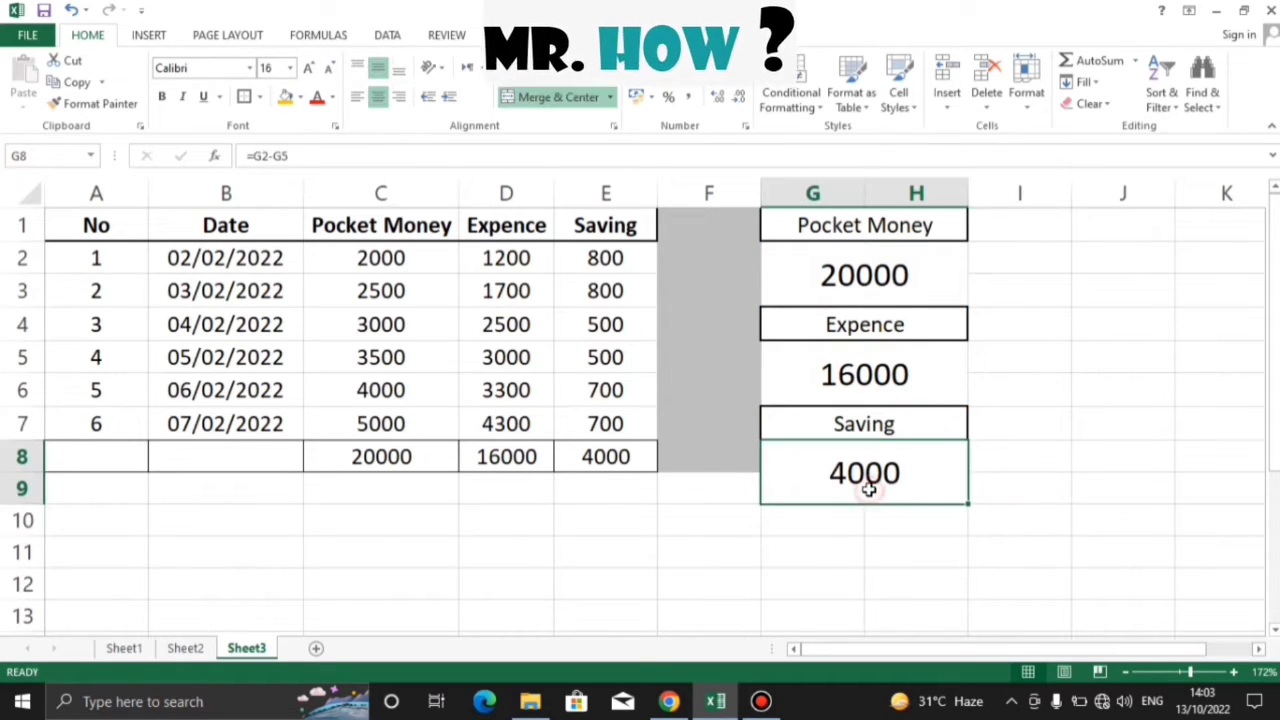
{"action": "left_click", "coordinate": [603, 456]}
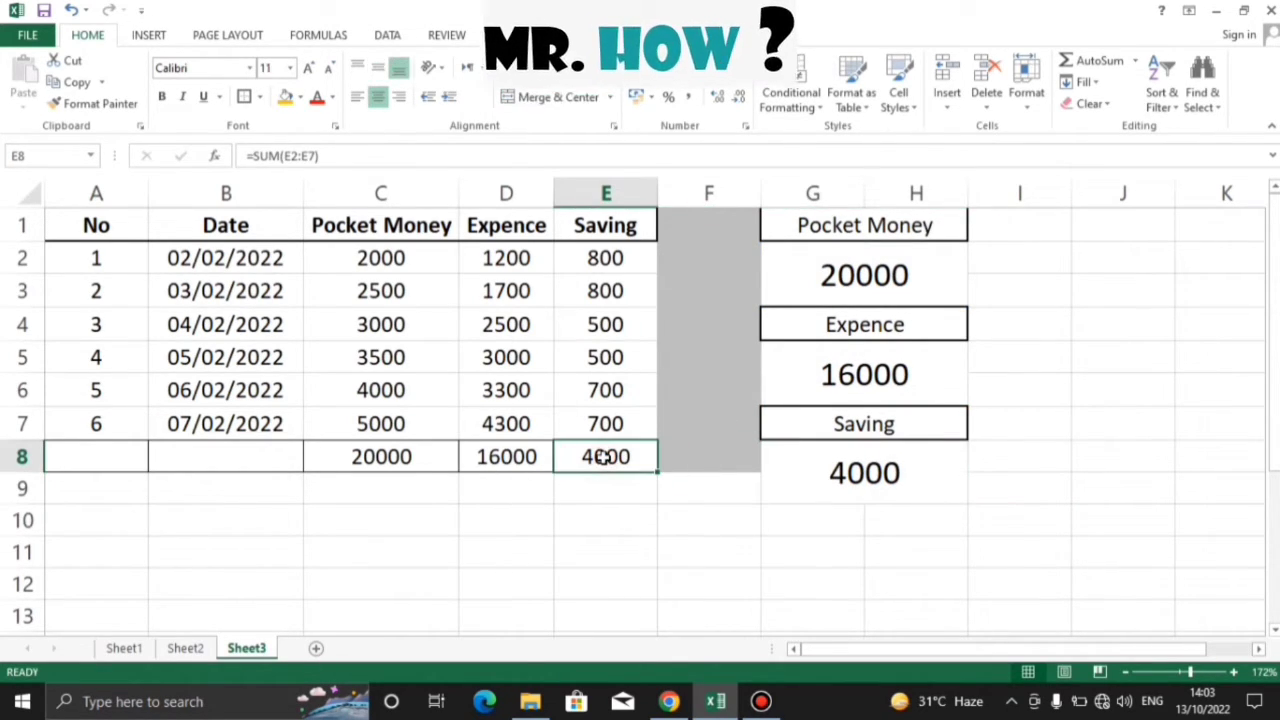
{"action": "left_click", "coordinate": [869, 482]}
{"action": "left_click", "coordinate": [589, 550]}
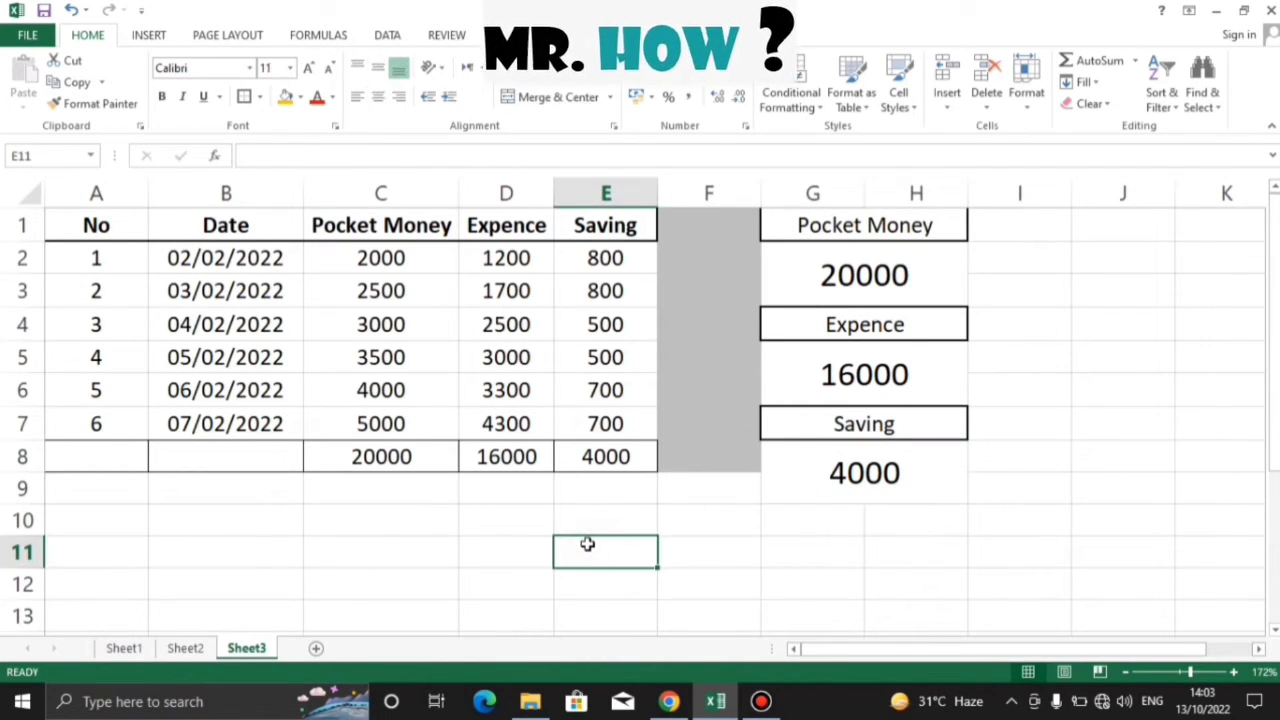
- Try linking cell E11 to the Saving column total with the formula =E8, and undo the entry
{"action": "type", "text": "="}
{"action": "left_click", "coordinate": [595, 456]}
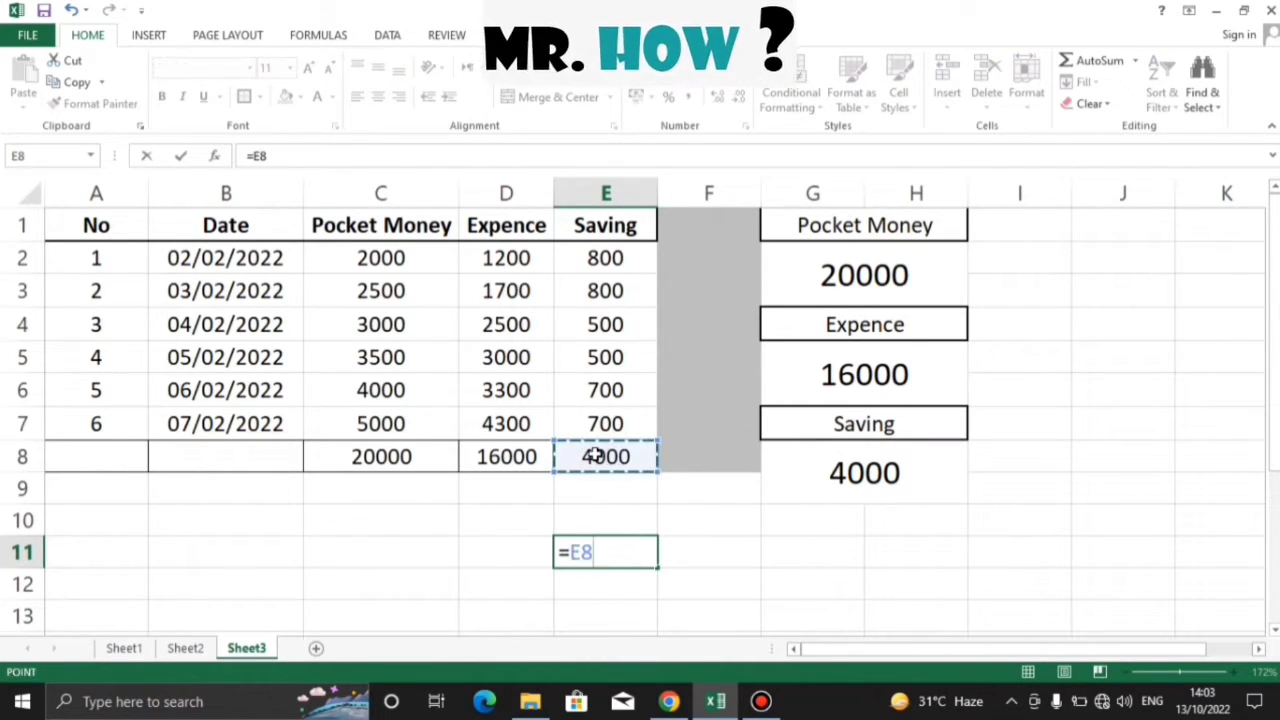
{"action": "key", "text": "Return"}
{"action": "key", "text": "ctrl+z"}
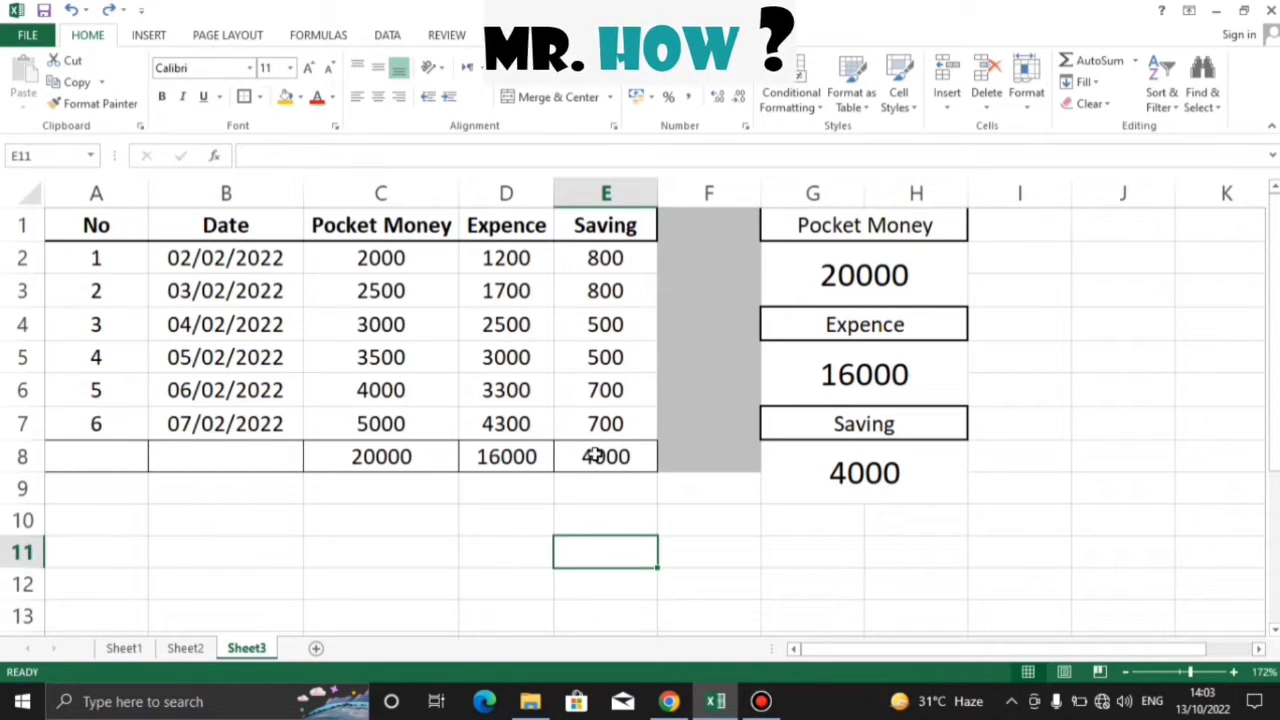
- Fill the merged value cell G8 below the Saving heading with orange and outline it with a dark box border
{"action": "left_click", "coordinate": [780, 620]}
{"action": "left_click", "coordinate": [903, 472]}
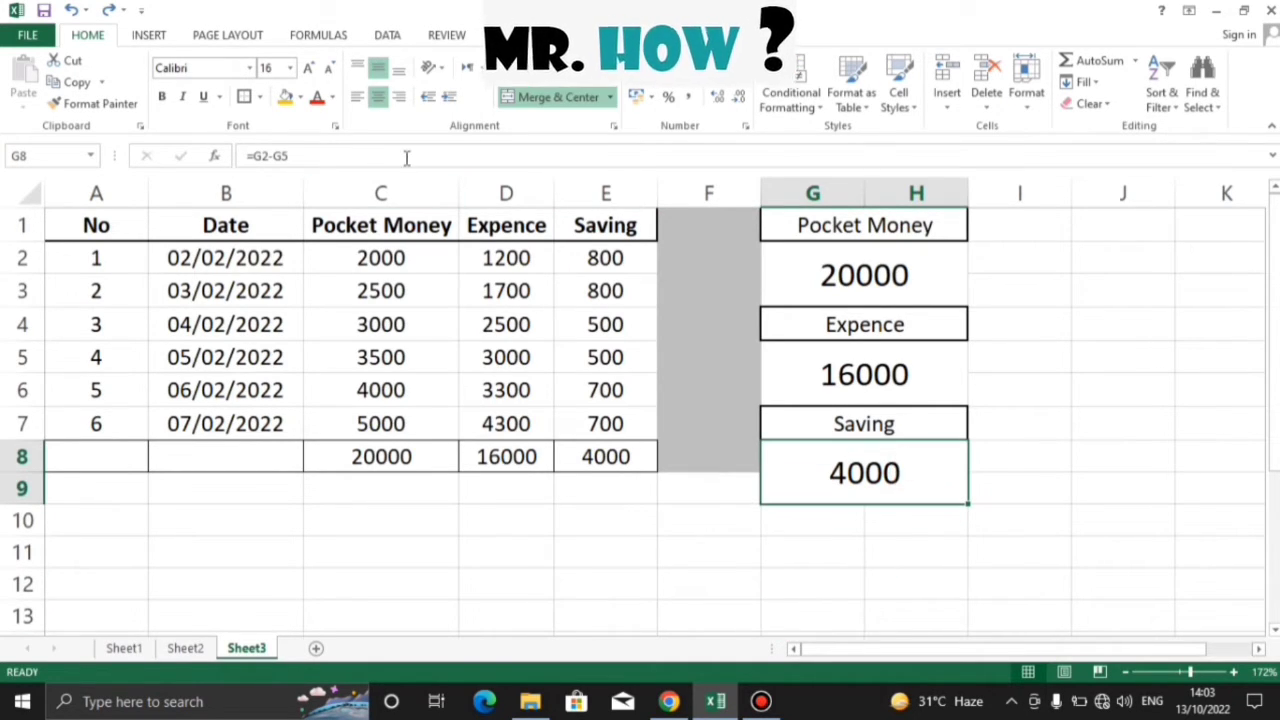
{"action": "left_click", "coordinate": [285, 99]}
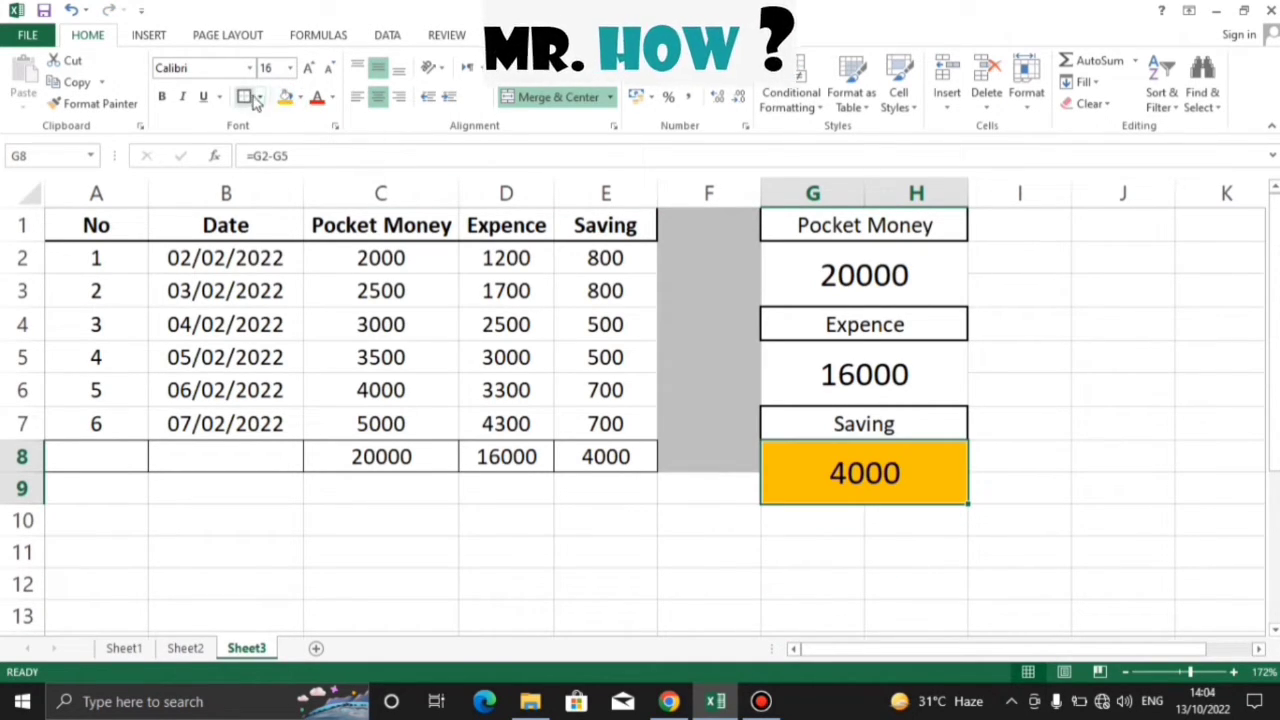
{"action": "left_click", "coordinate": [712, 572]}
{"action": "left_click", "coordinate": [931, 577]}
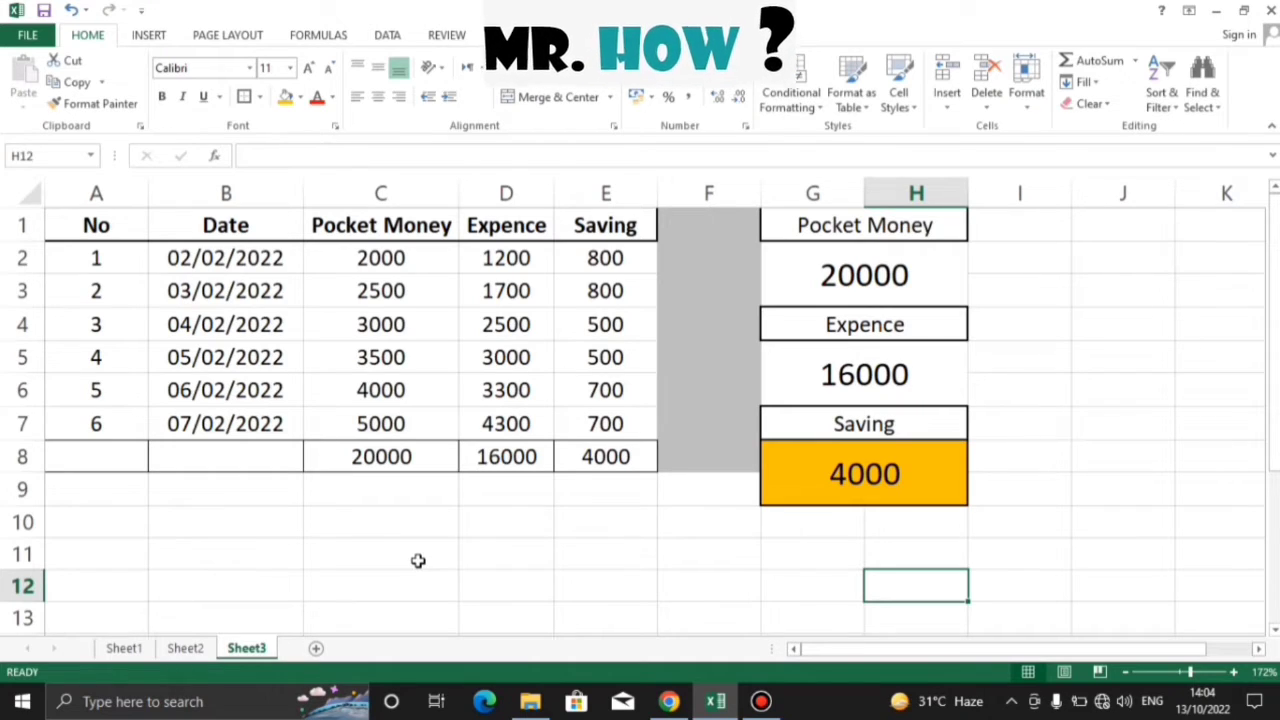
- Check the column totals in cell C11 with the formula =C8-D8-E8, subtracting Expence and Saving from Pocket Money
{"action": "left_click", "coordinate": [358, 557]}
{"action": "type", "text": "="}
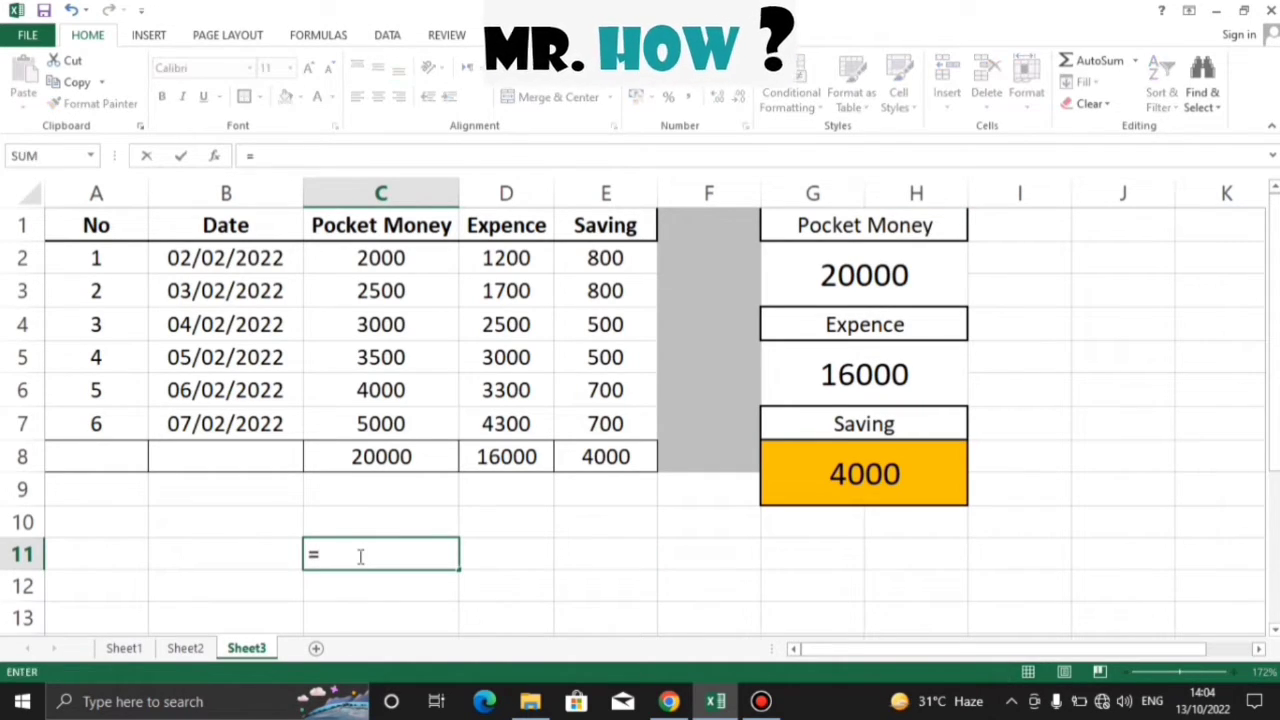
{"action": "left_click", "coordinate": [389, 456]}
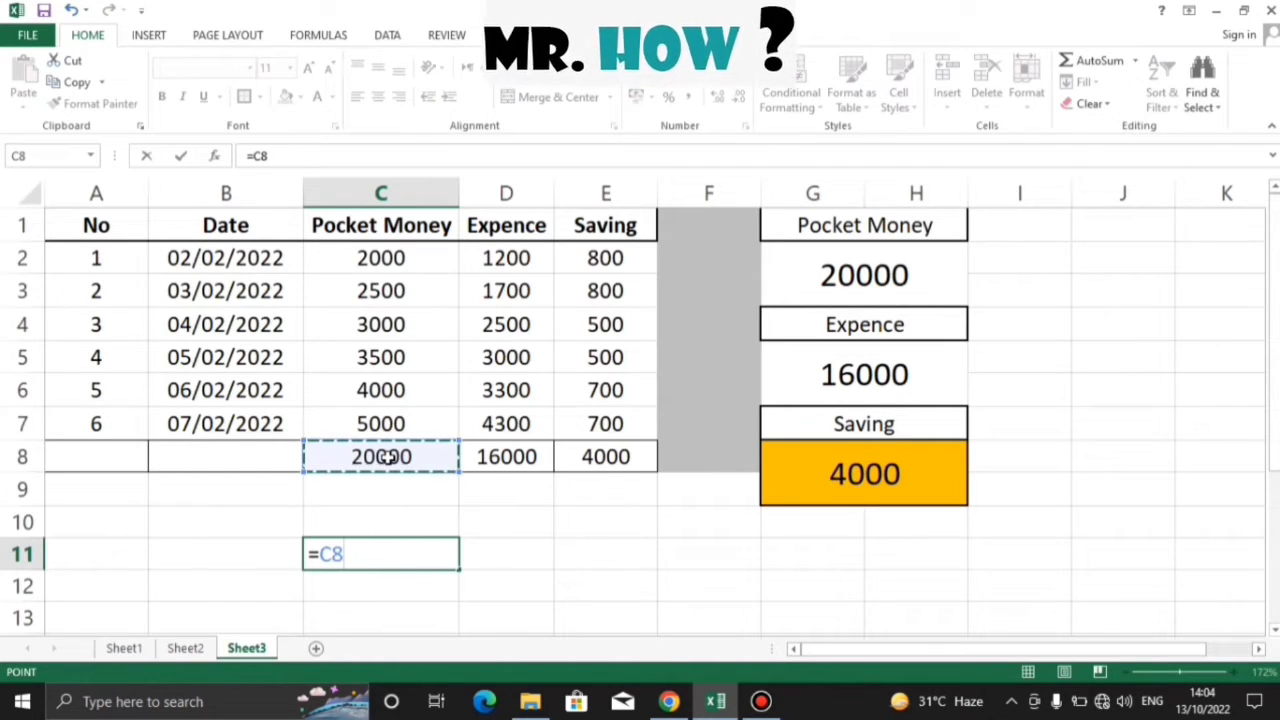
{"action": "type", "text": "-"}
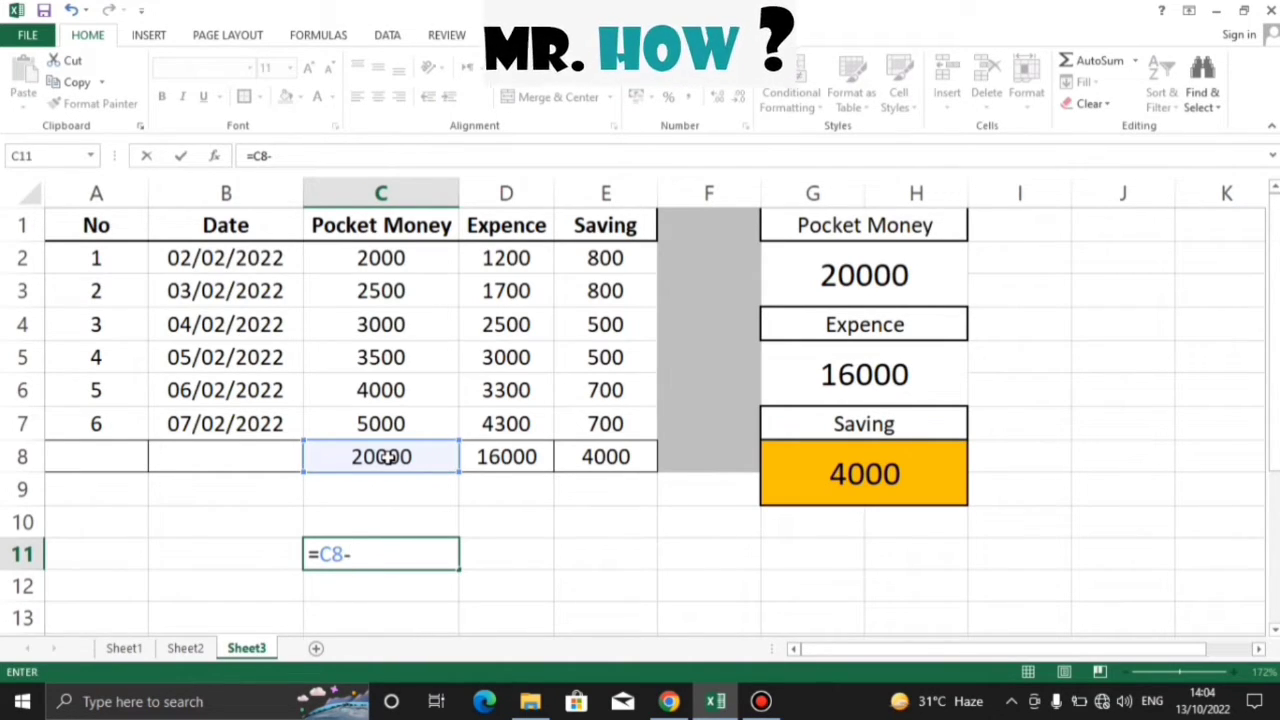
{"action": "left_click", "coordinate": [521, 456]}
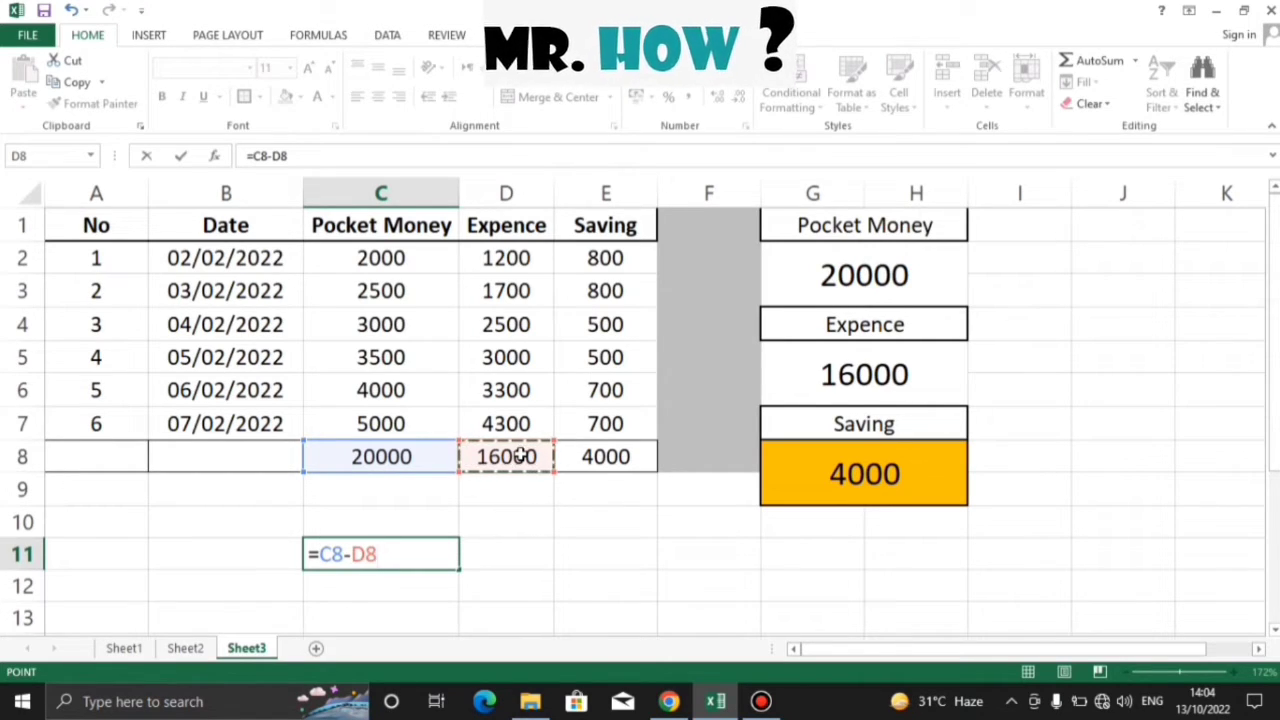
{"action": "type", "text": "-"}
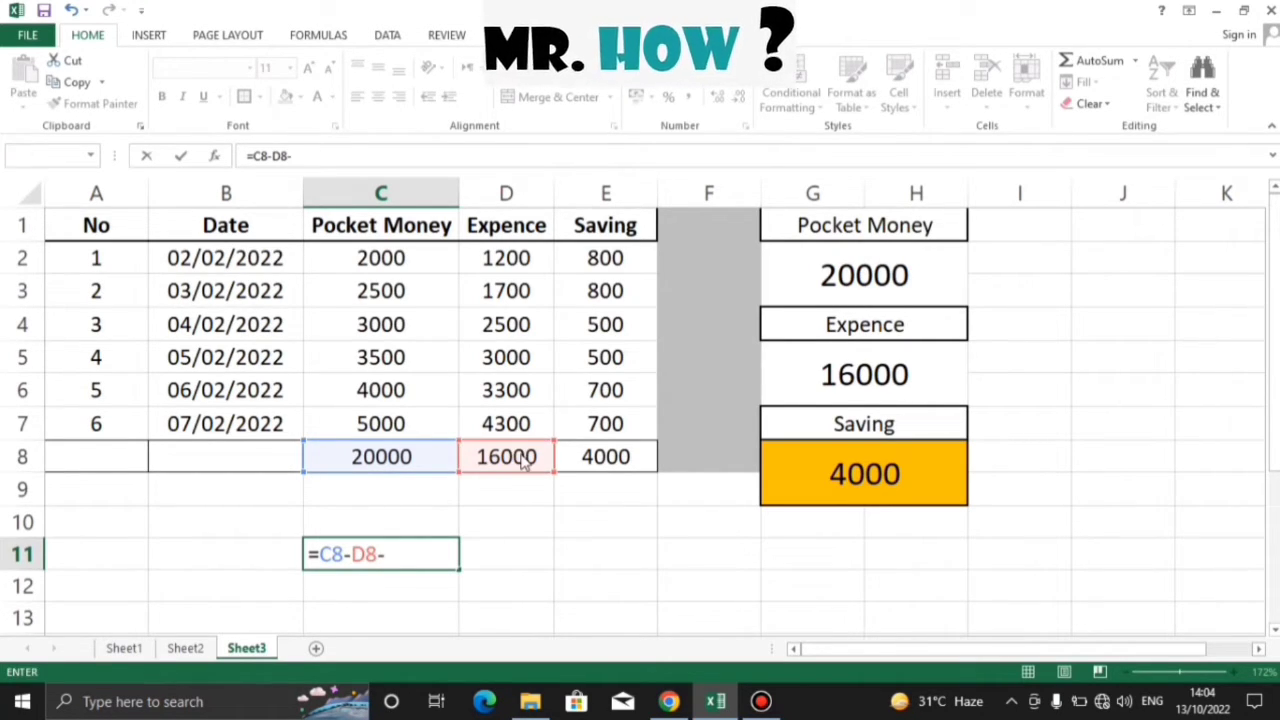
{"action": "key", "text": "Return"}
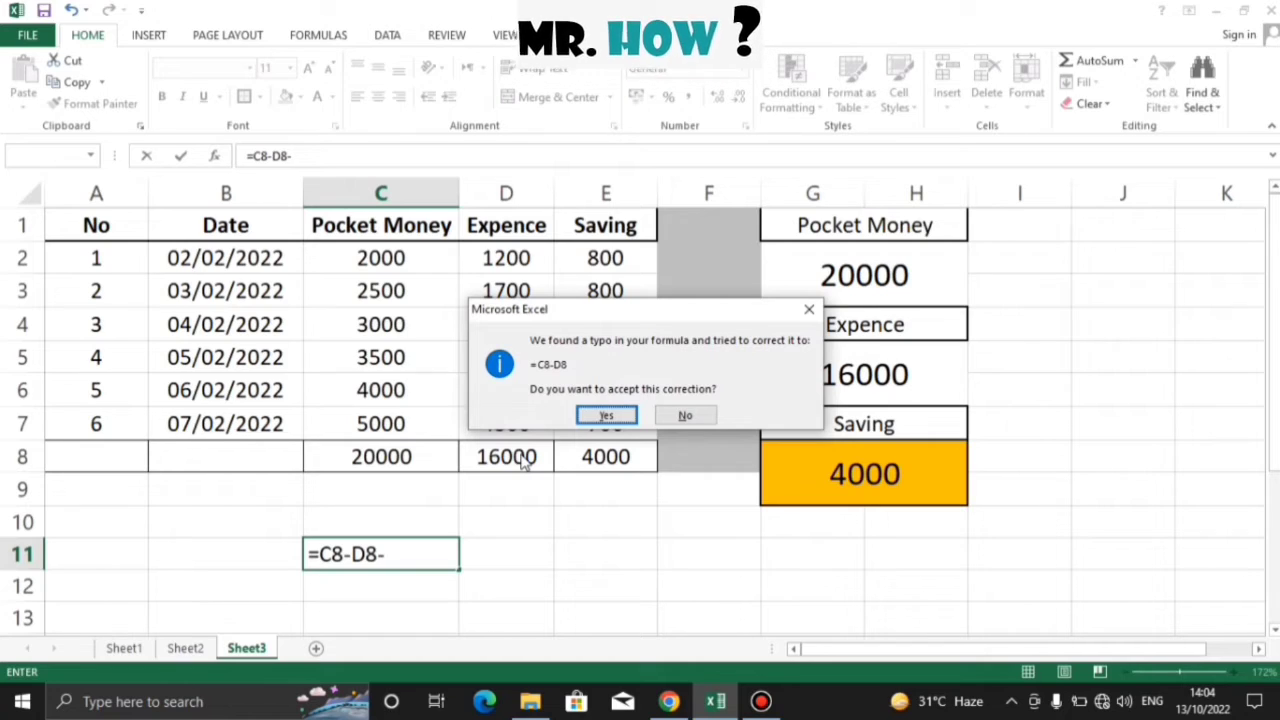
{"action": "left_click", "coordinate": [689, 418]}
{"action": "left_click", "coordinate": [659, 416]}
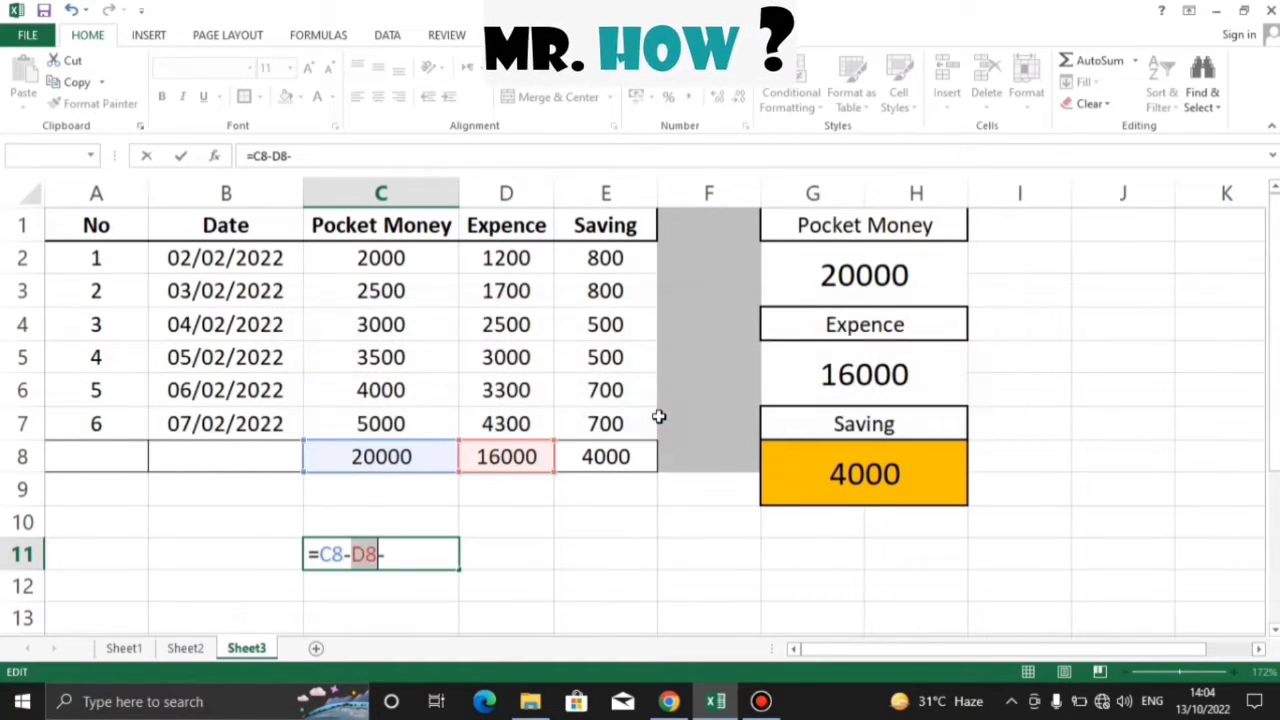
{"action": "left_click", "coordinate": [592, 459]}
{"action": "key", "text": "Return"}
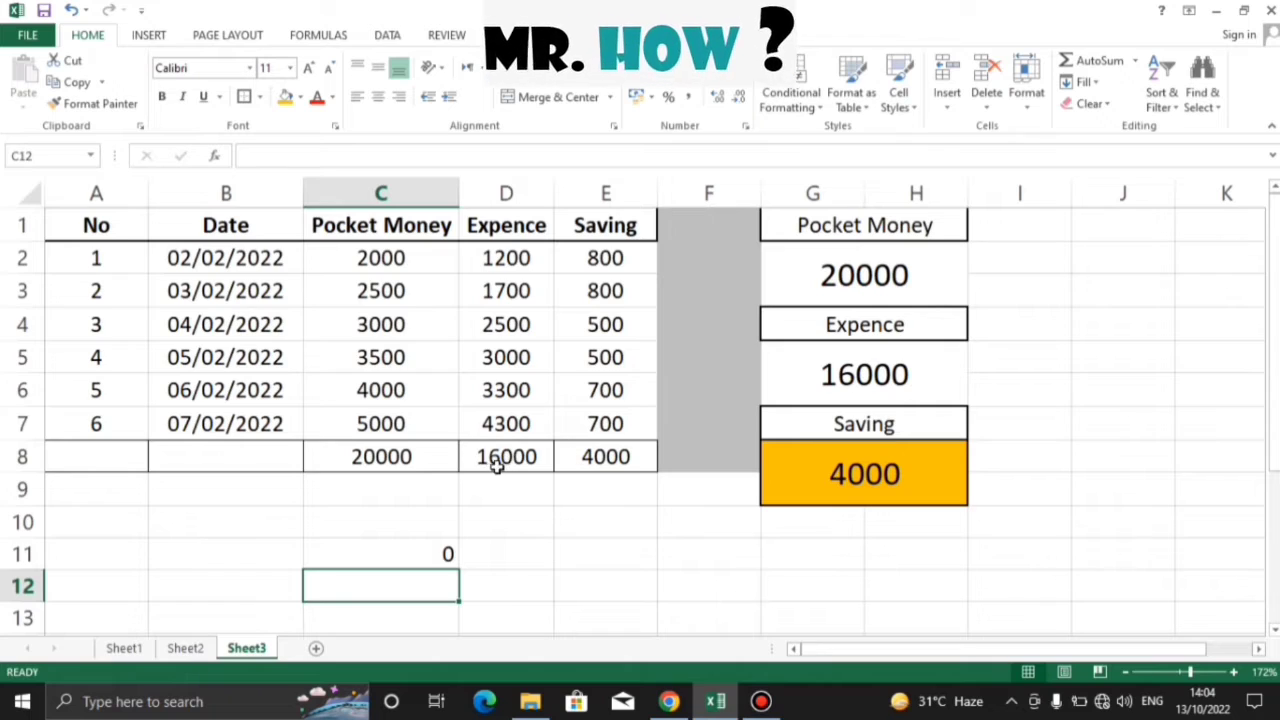
{"action": "left_click", "coordinate": [425, 558]}
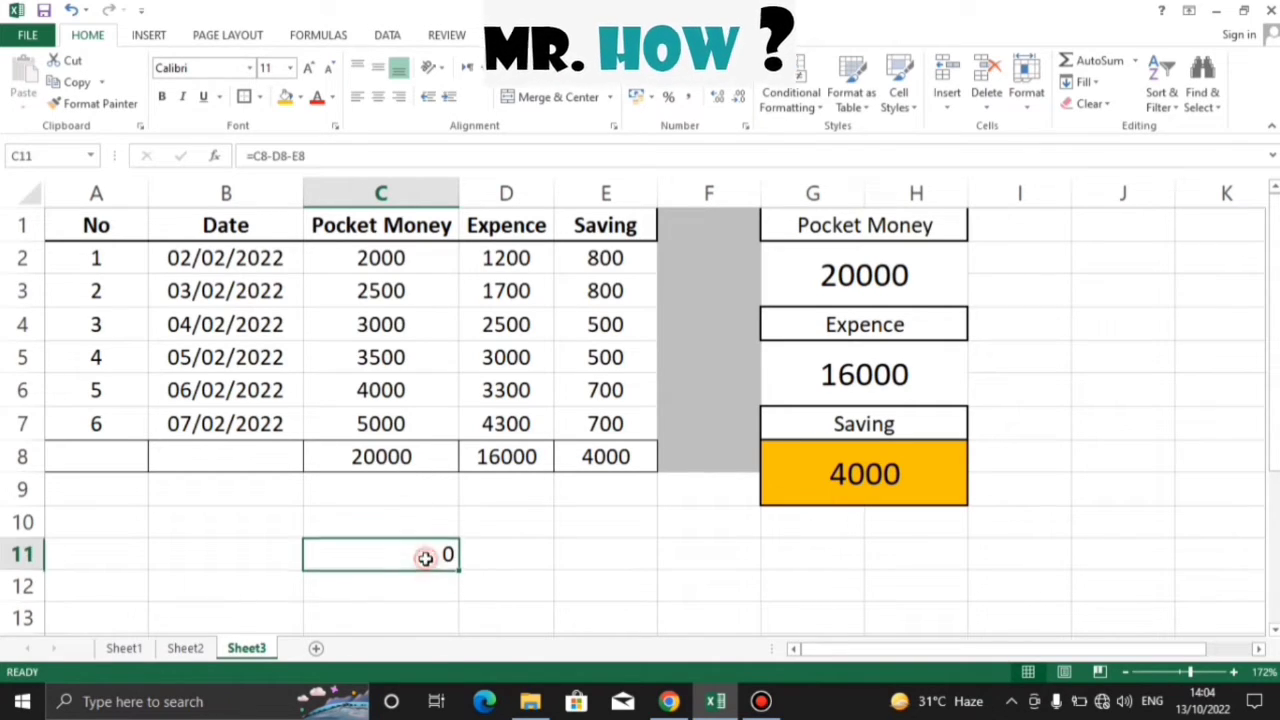
{"action": "left_click", "coordinate": [533, 593]}
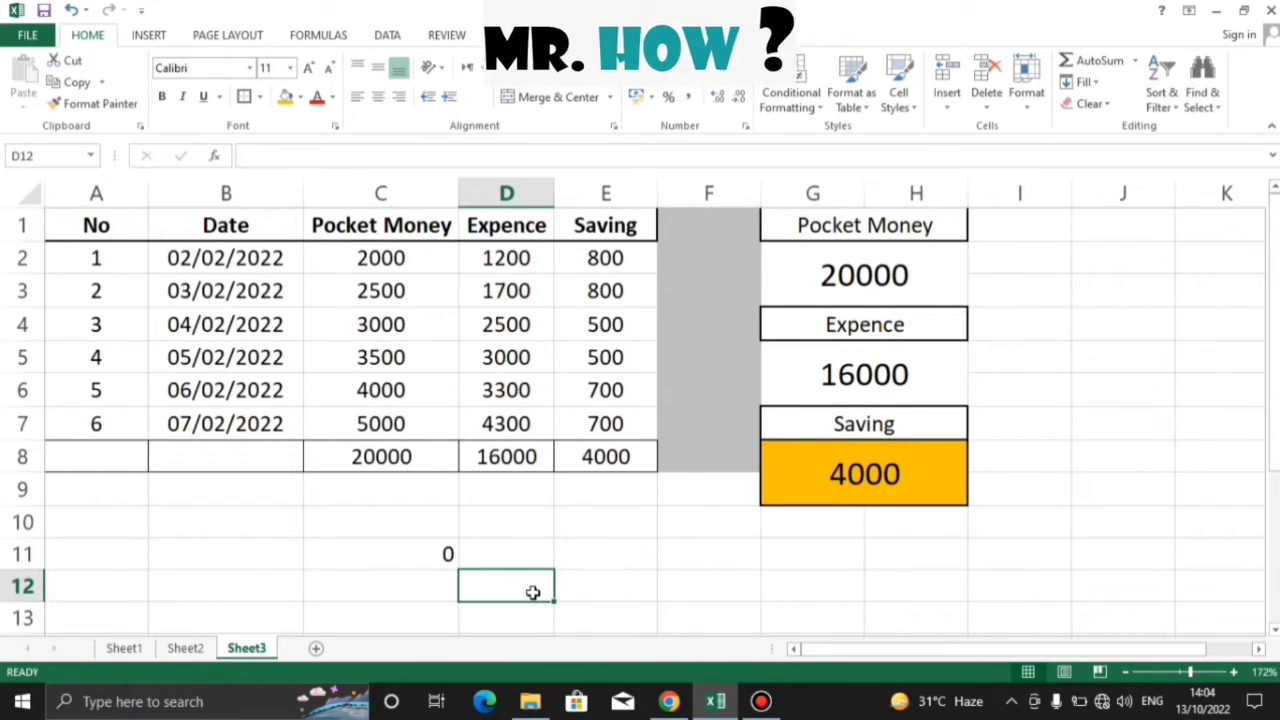
{"action": "type", "text": "=20000"}
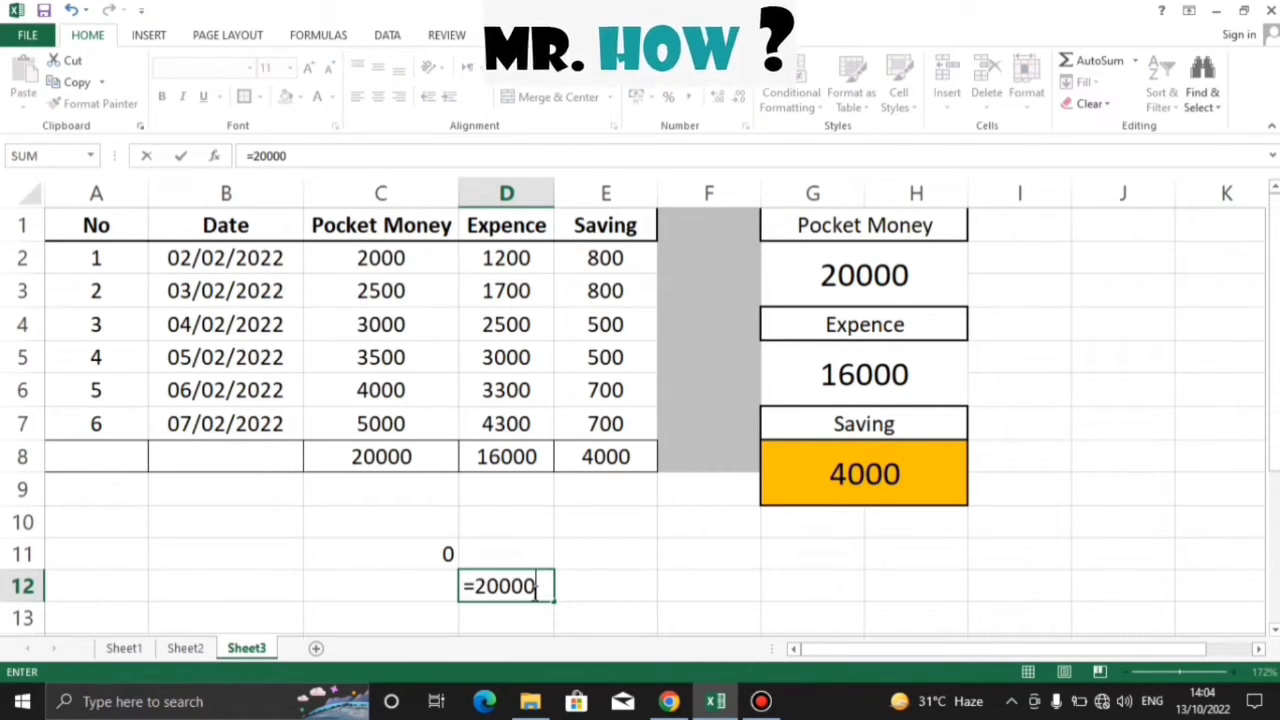
{"action": "type", "text": "-20000"}
{"action": "key", "text": "Return"}
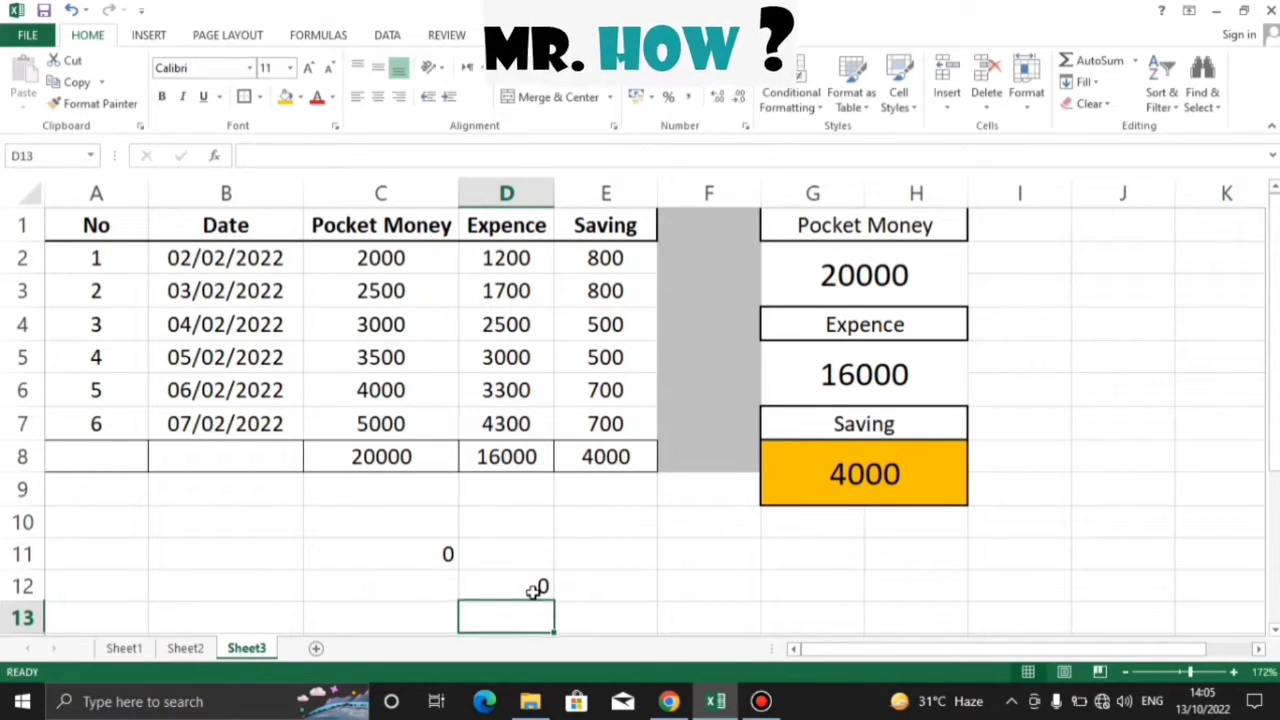
- Undo the two test formulas in cells D12 and C11
{"action": "left_click", "coordinate": [600, 591]}
{"action": "key", "text": "ctrl+z"}
{"action": "key", "text": "ctrl+z"}
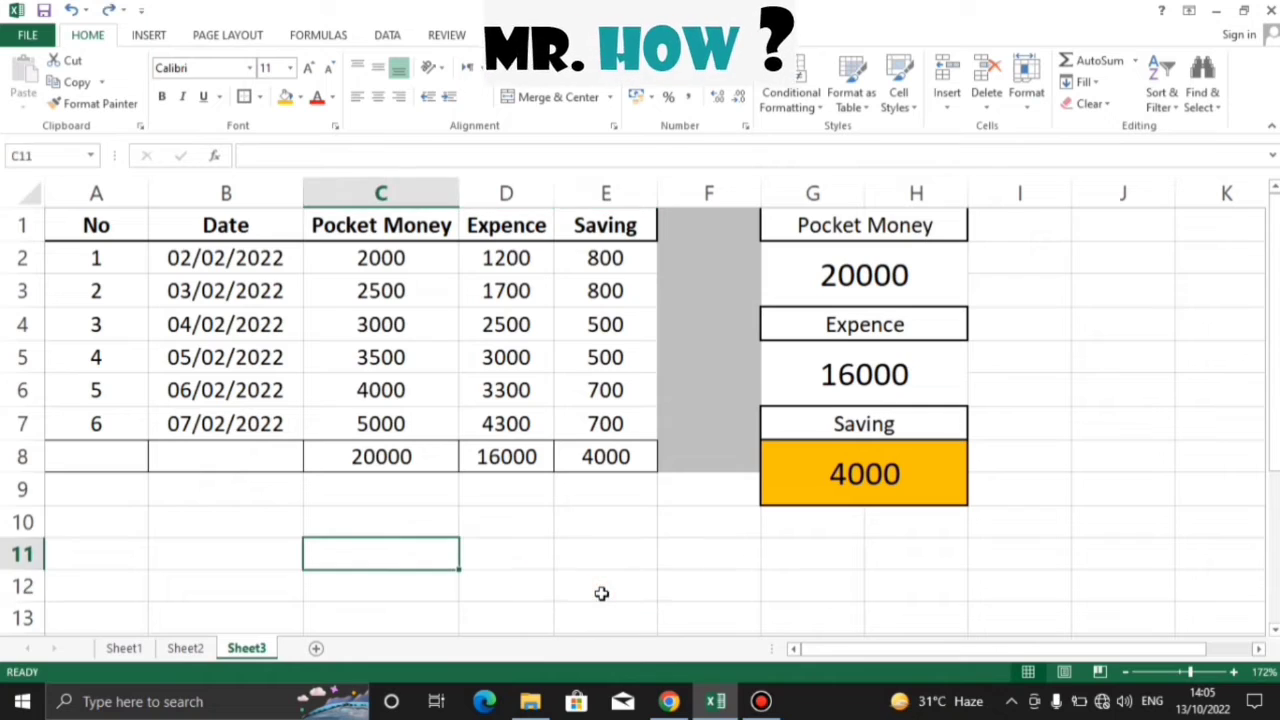
{"action": "left_click", "coordinate": [615, 591]}
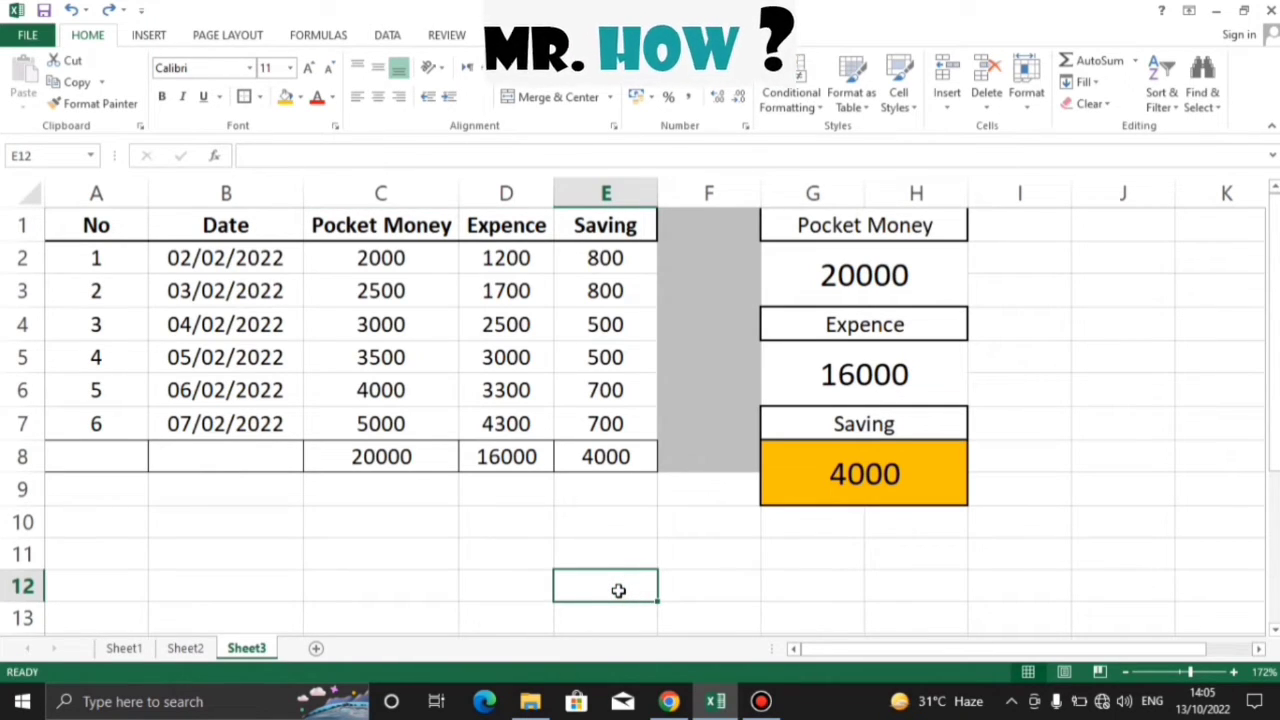
- Add a new blank worksheet after Sheet3
{"action": "left_click", "coordinate": [316, 648]}
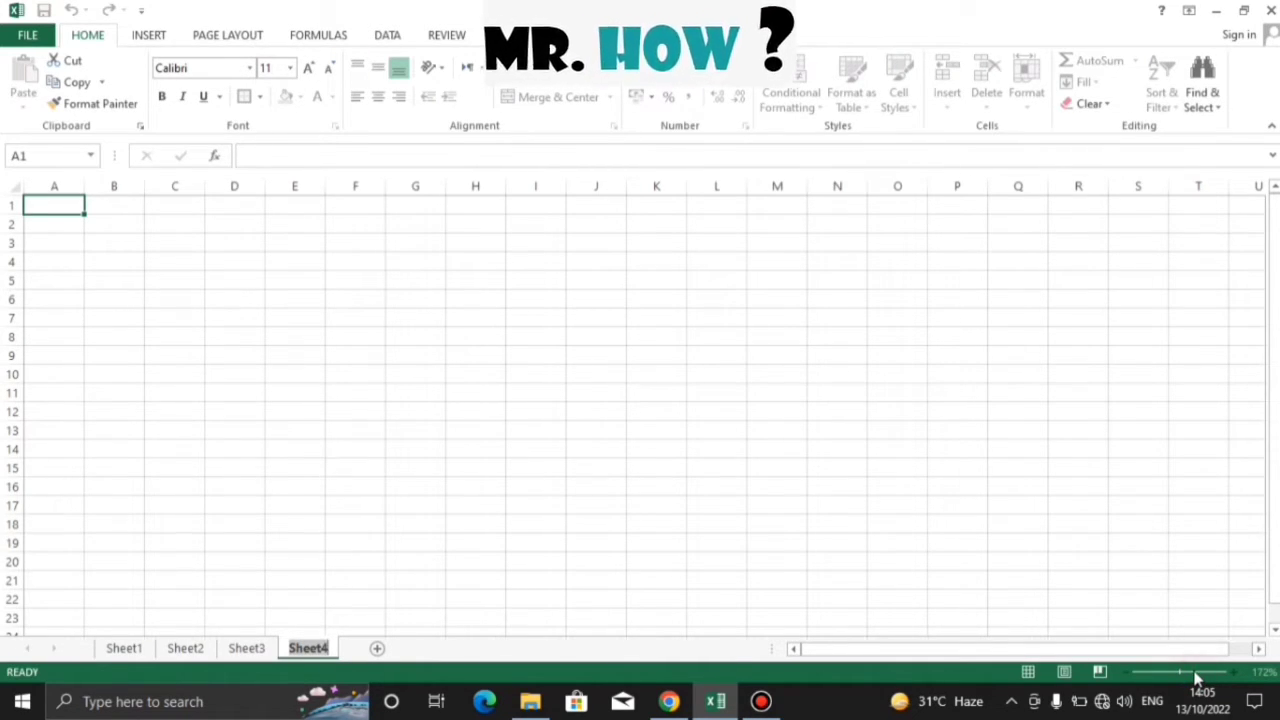
{"action": "left_click", "coordinate": [1127, 641]}
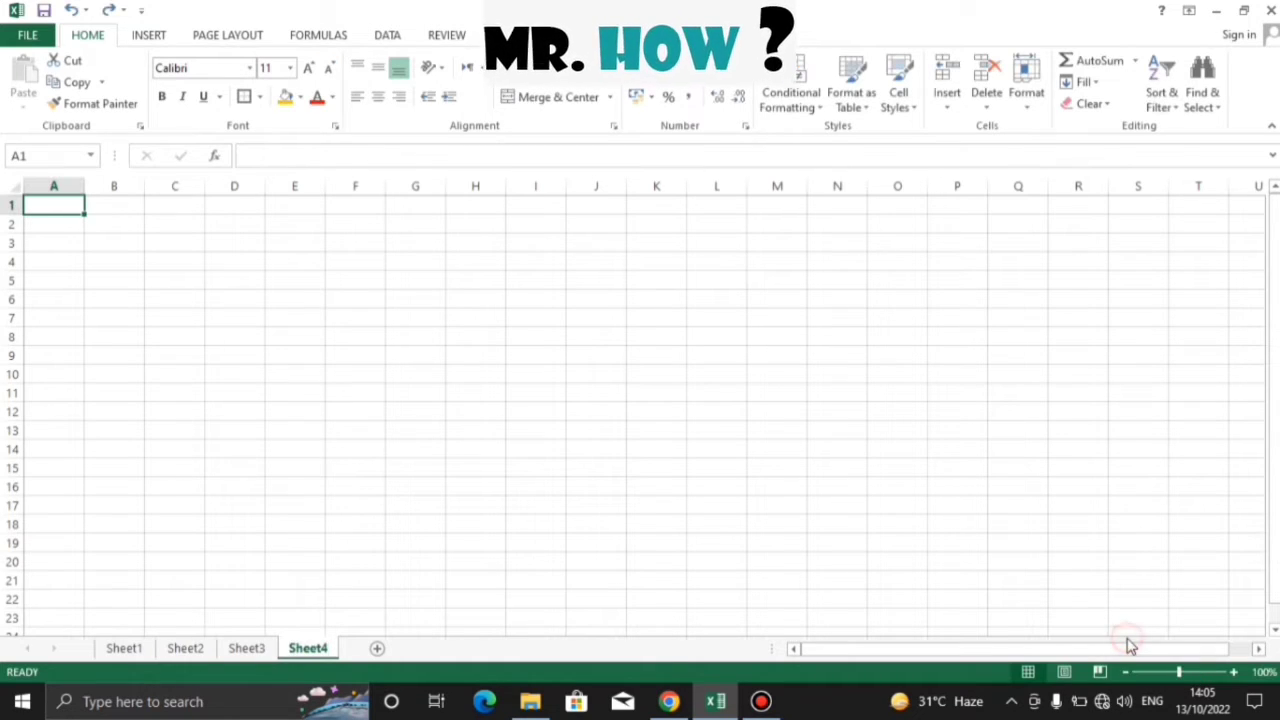
{"action": "left_click", "coordinate": [1195, 677]}
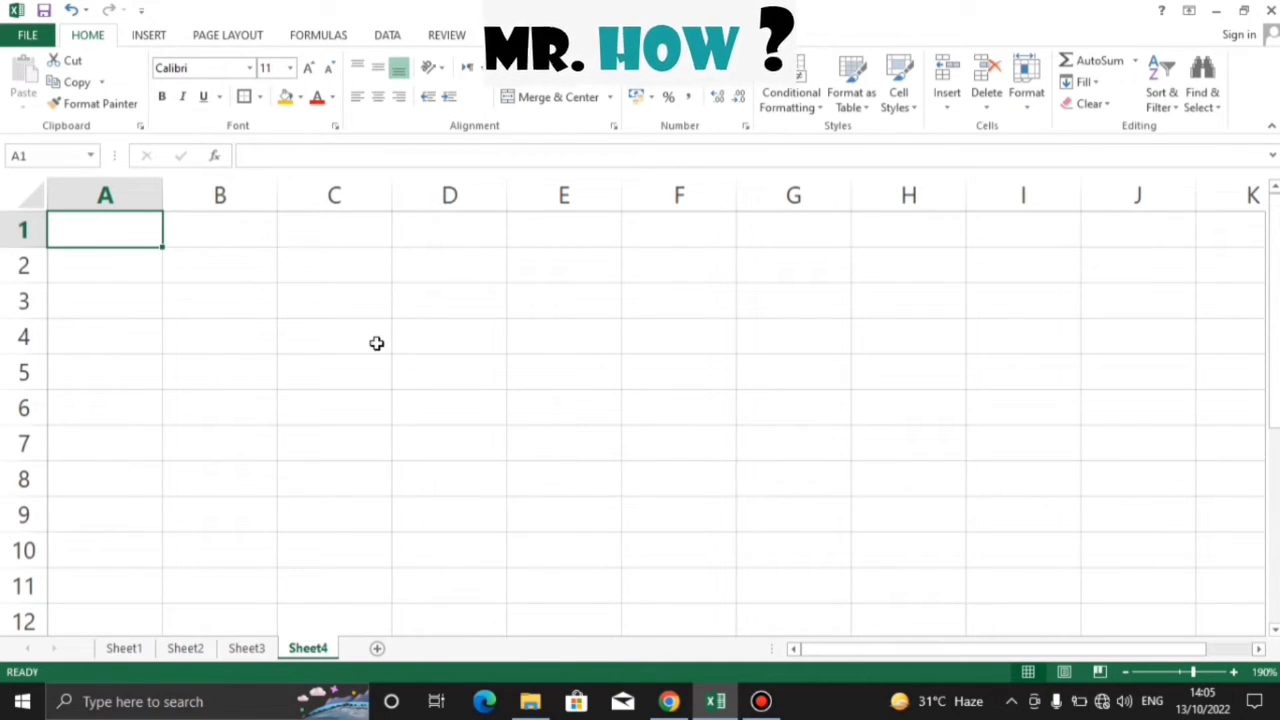
- Enter the numbers 12, 23, 34, 56 and 78 across cells C1 to G1
{"action": "left_click", "coordinate": [329, 237]}
{"action": "type", "text": "12"}
{"action": "key", "text": "Tab"}
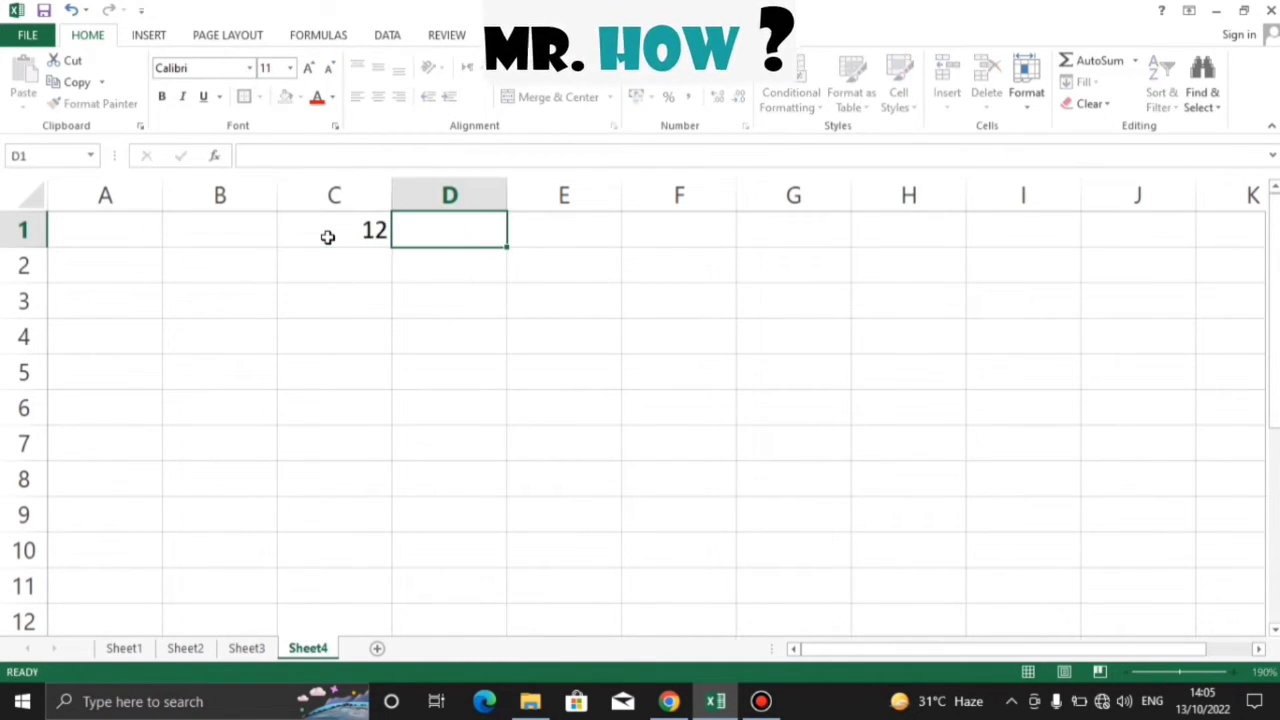
{"action": "type", "text": "23"}
{"action": "key", "text": "Tab"}
{"action": "type", "text": "34"}
{"action": "key", "text": "Tab"}
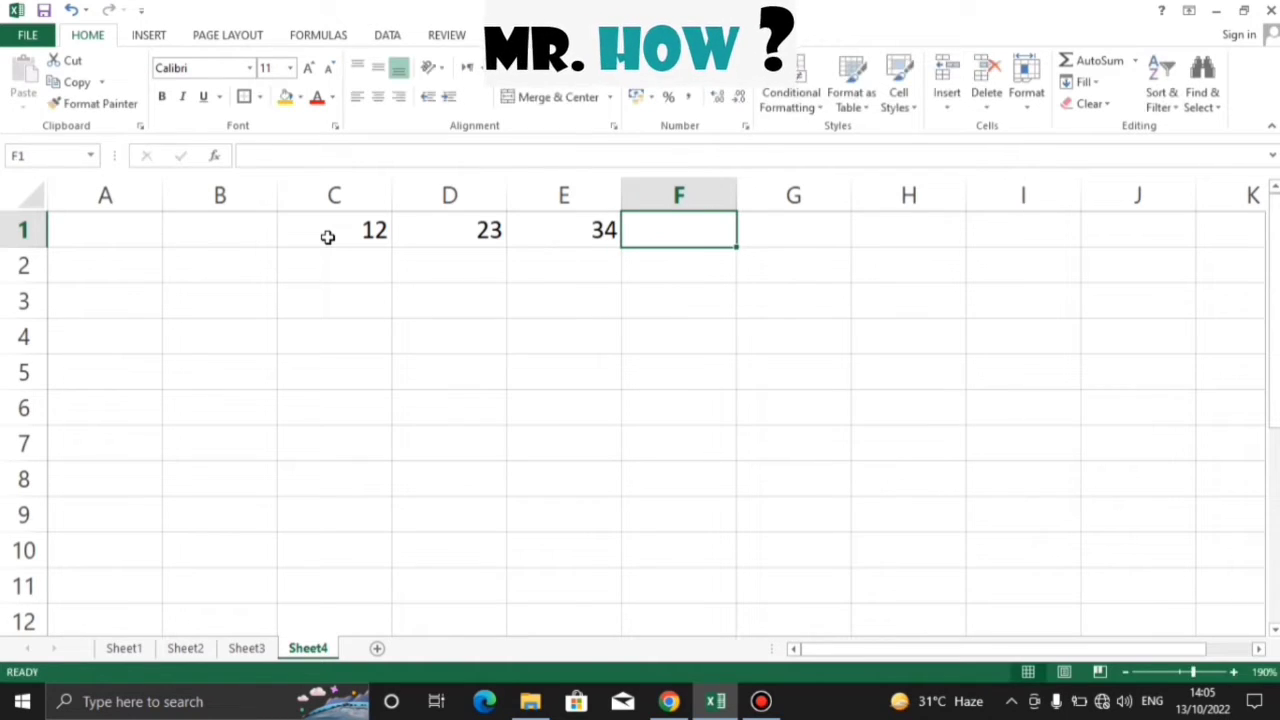
{"action": "type", "text": "56"}
{"action": "key", "text": "Tab"}
{"action": "type", "text": "78"}
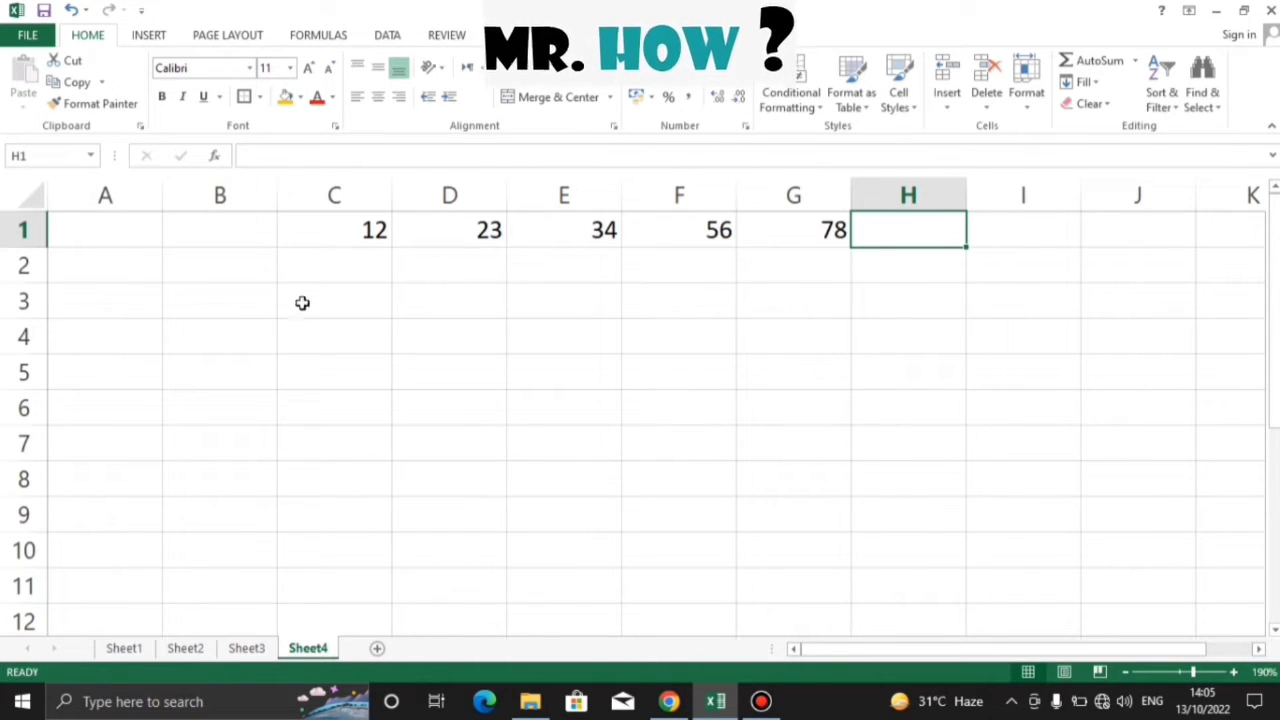
{"action": "left_click", "coordinate": [200, 326]}
{"action": "left_click", "coordinate": [456, 344]}
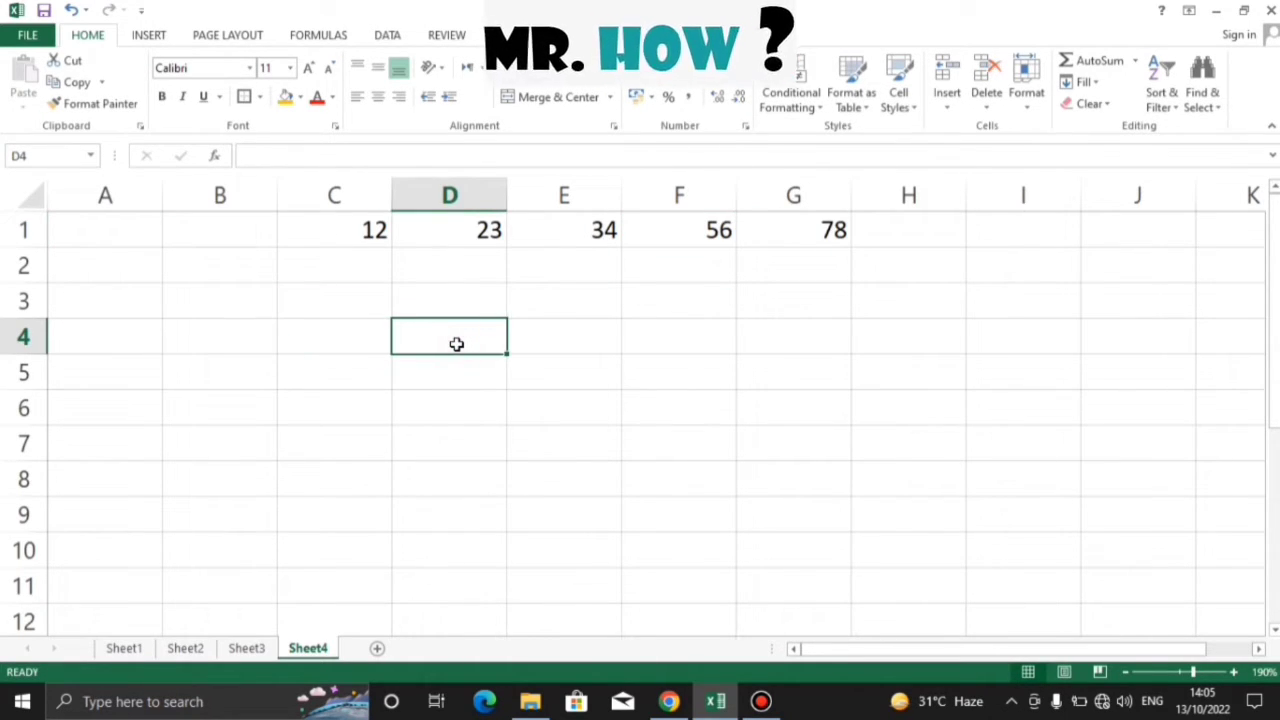
- Fill the non-adjacent cells E1 and G1 with orange
{"action": "left_click", "coordinate": [590, 229]}
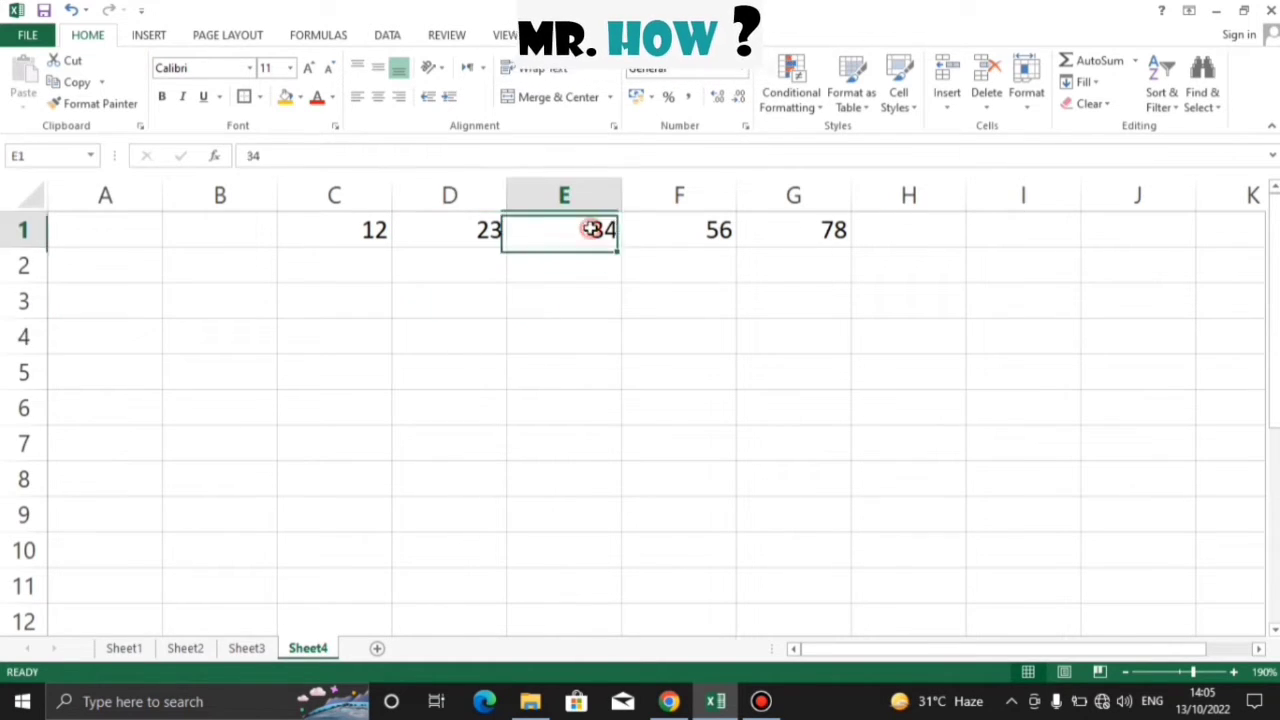
{"action": "left_click", "coordinate": [284, 97]}
{"action": "left_click", "coordinate": [343, 229]}
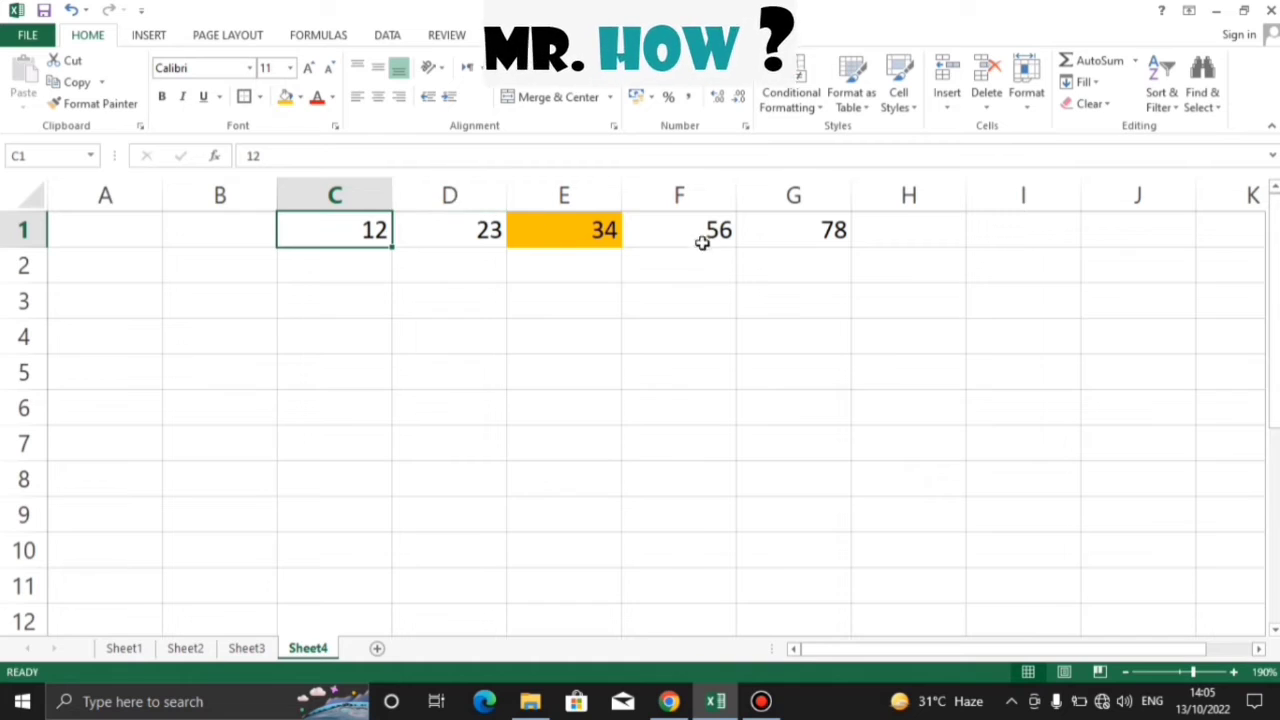
{"action": "left_click", "coordinate": [765, 231]}
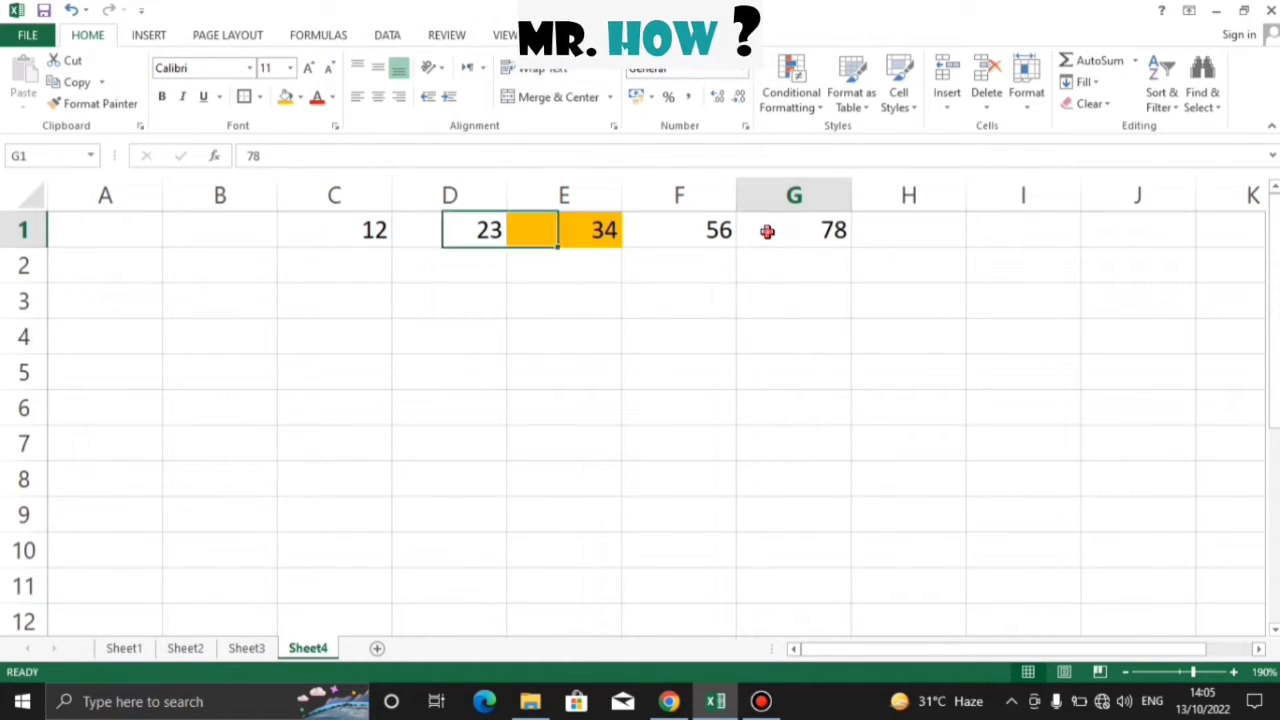
{"action": "left_click", "coordinate": [285, 98]}
{"action": "left_click", "coordinate": [540, 384]}
- Try subtracting G1 from E1 in cell D4 with the formula =E1-G1, and undo the entry
{"action": "left_click", "coordinate": [476, 338]}
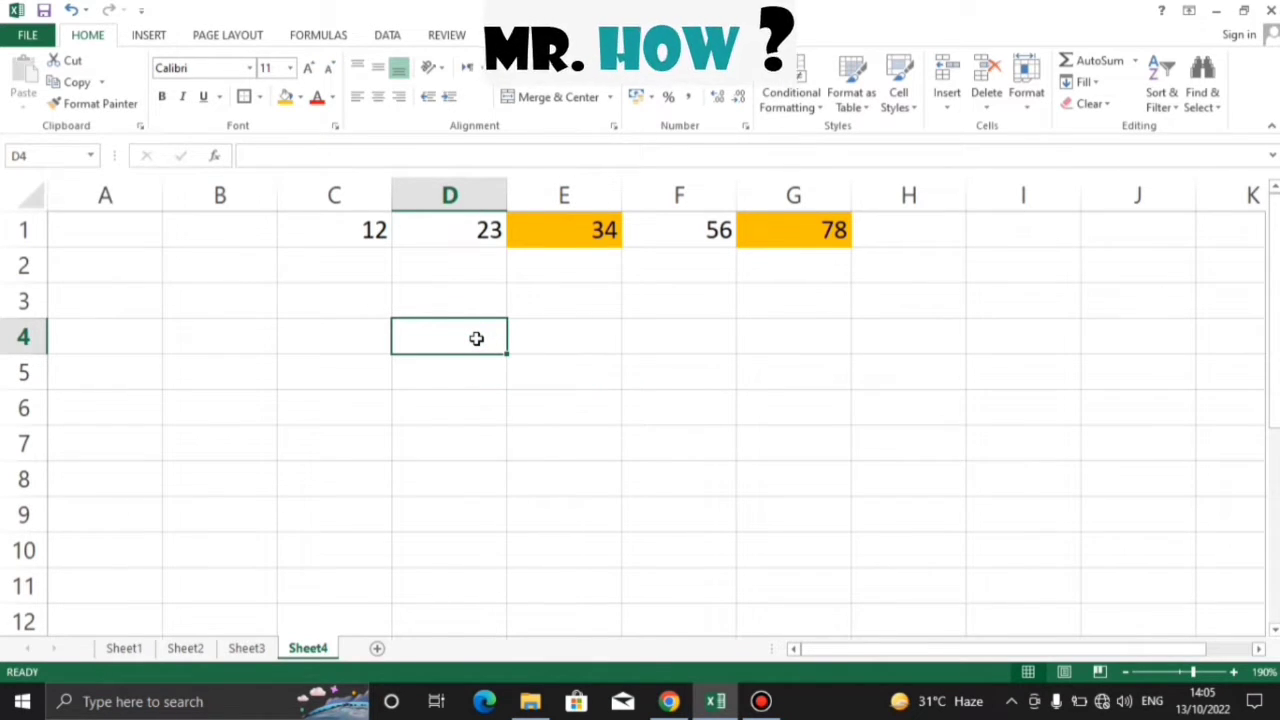
{"action": "type", "text": "="}
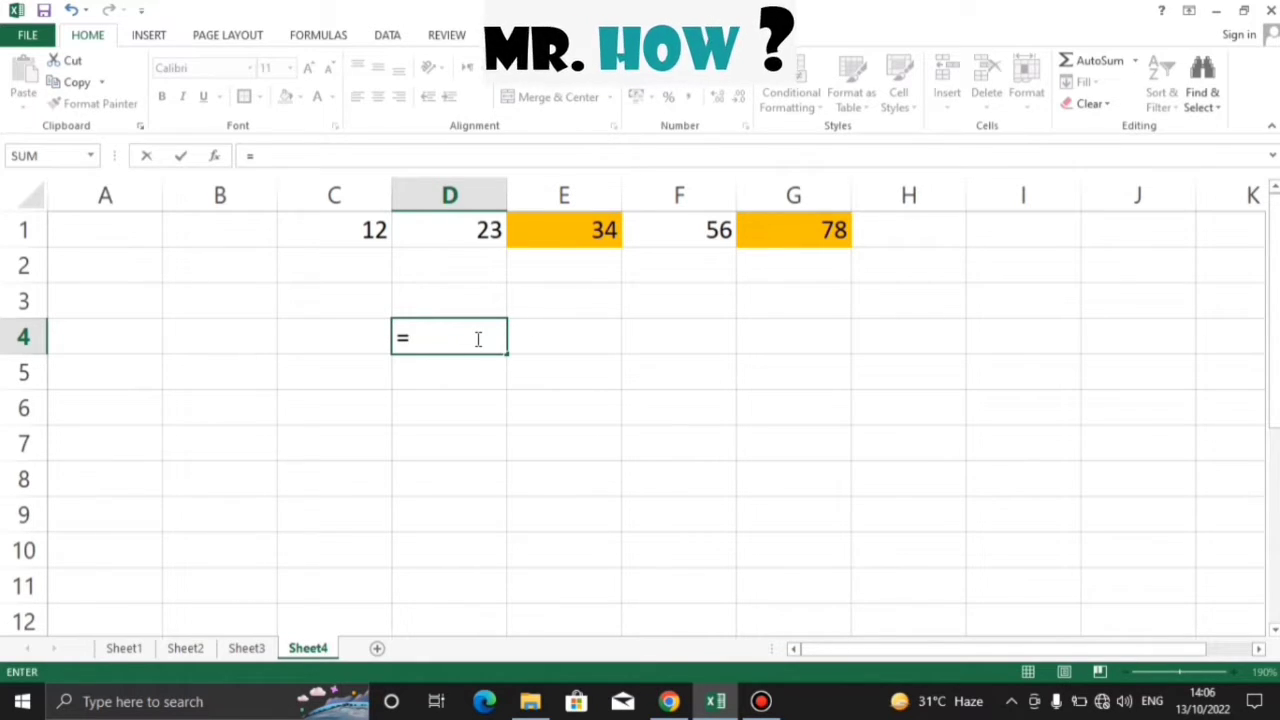
{"action": "left_click", "coordinate": [593, 232]}
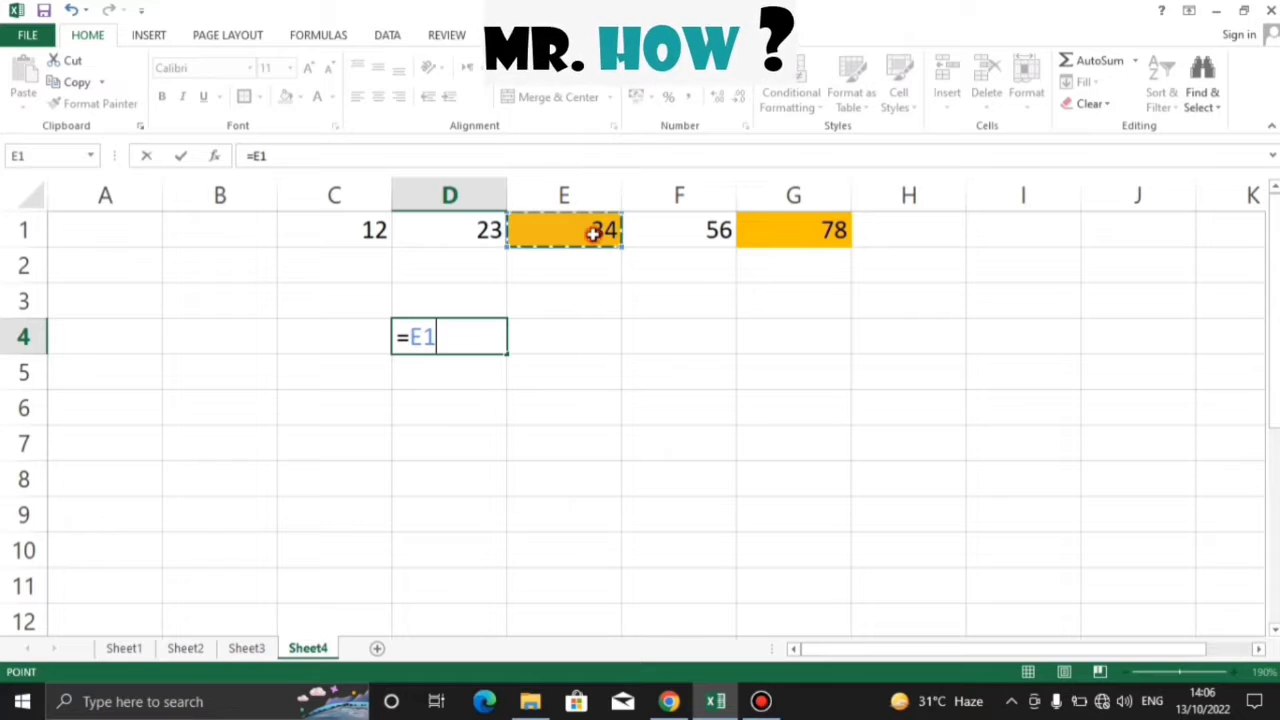
{"action": "type", "text": "-"}
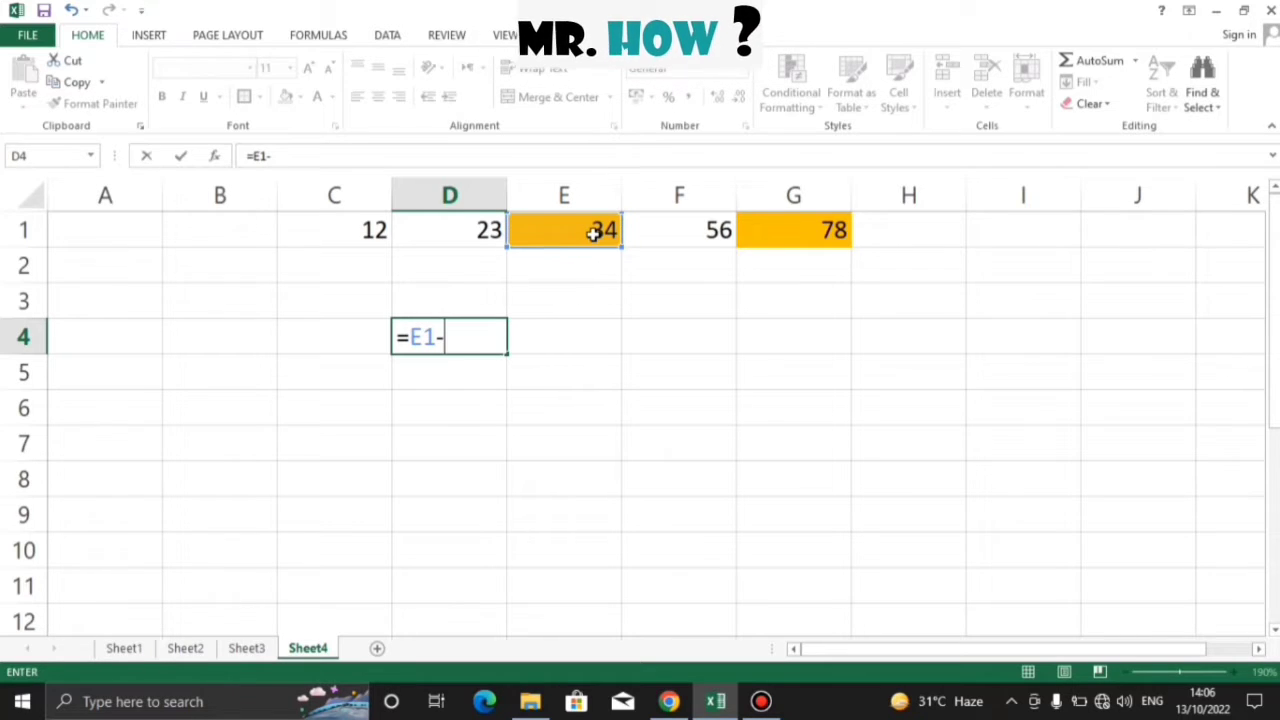
{"action": "left_click", "coordinate": [786, 233]}
{"action": "key", "text": "Return"}
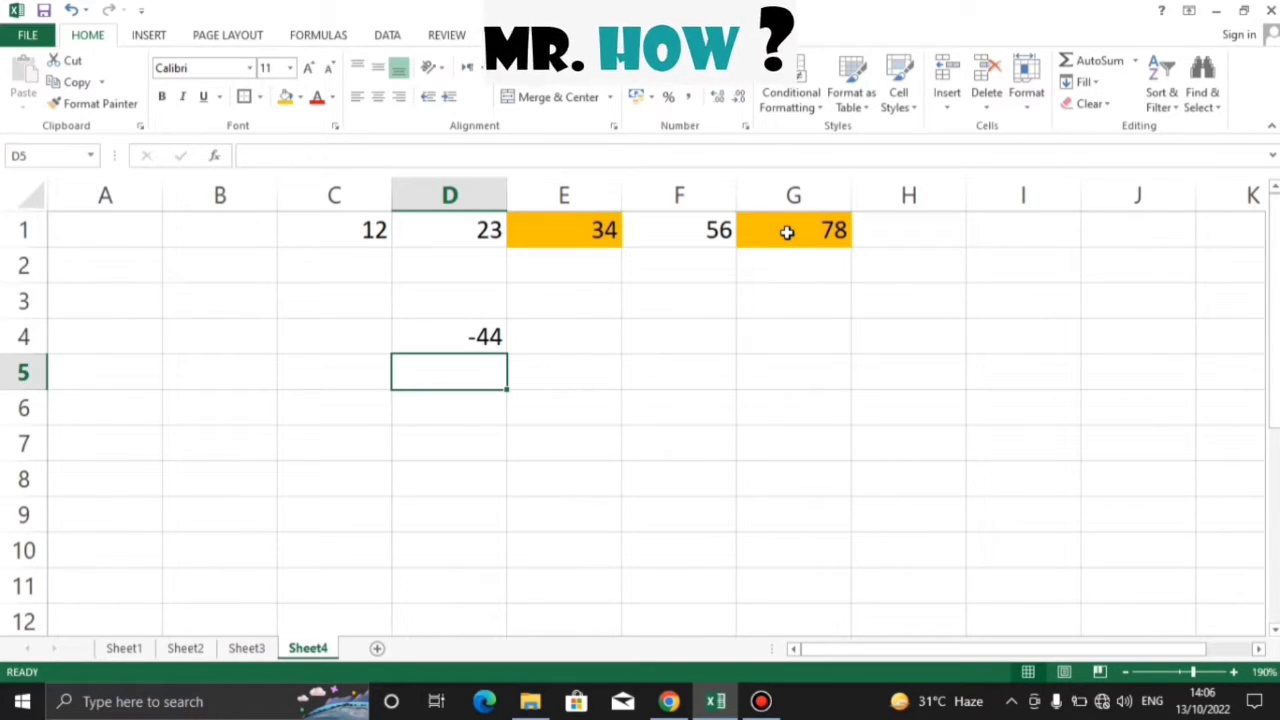
{"action": "key", "text": "ctrl+z"}
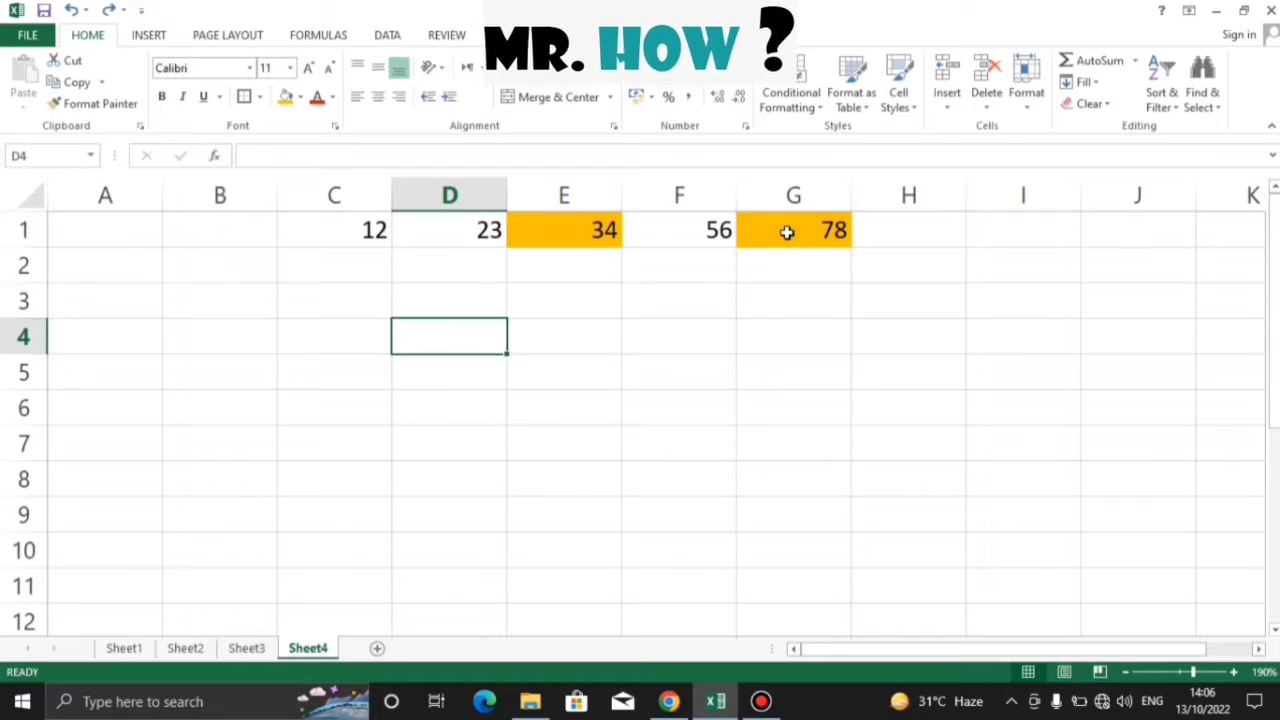
- Subtract E1 from G1 in cell D4 with the formula =G1-E1
{"action": "left_click", "coordinate": [586, 233]}
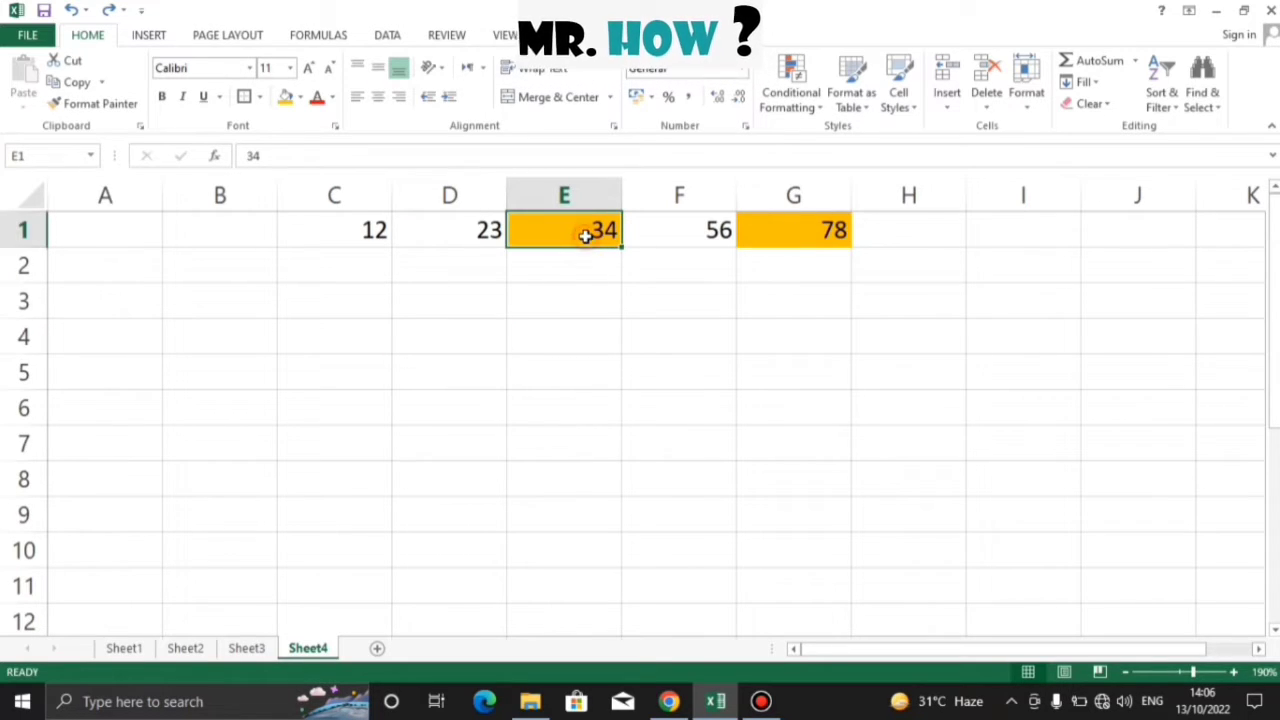
{"action": "left_click", "coordinate": [488, 333]}
{"action": "type", "text": "="}
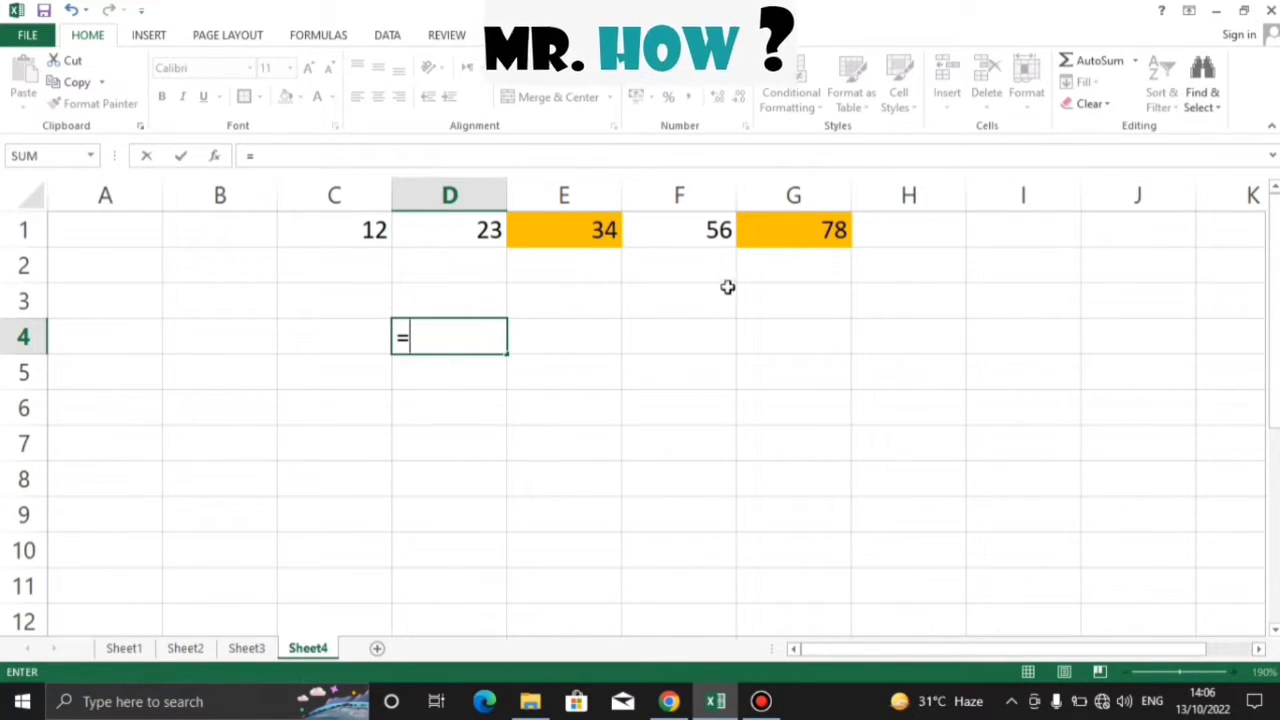
{"action": "left_click", "coordinate": [780, 231]}
{"action": "type", "text": "-"}
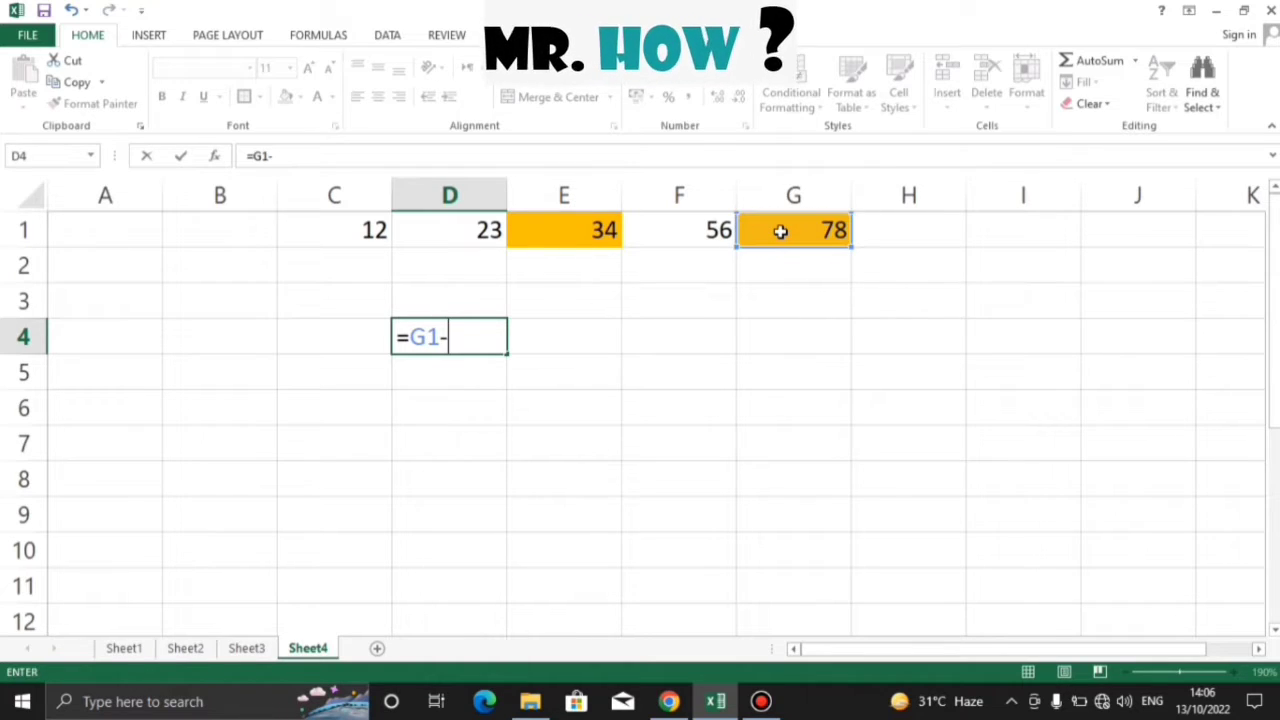
{"action": "left_click", "coordinate": [593, 233]}
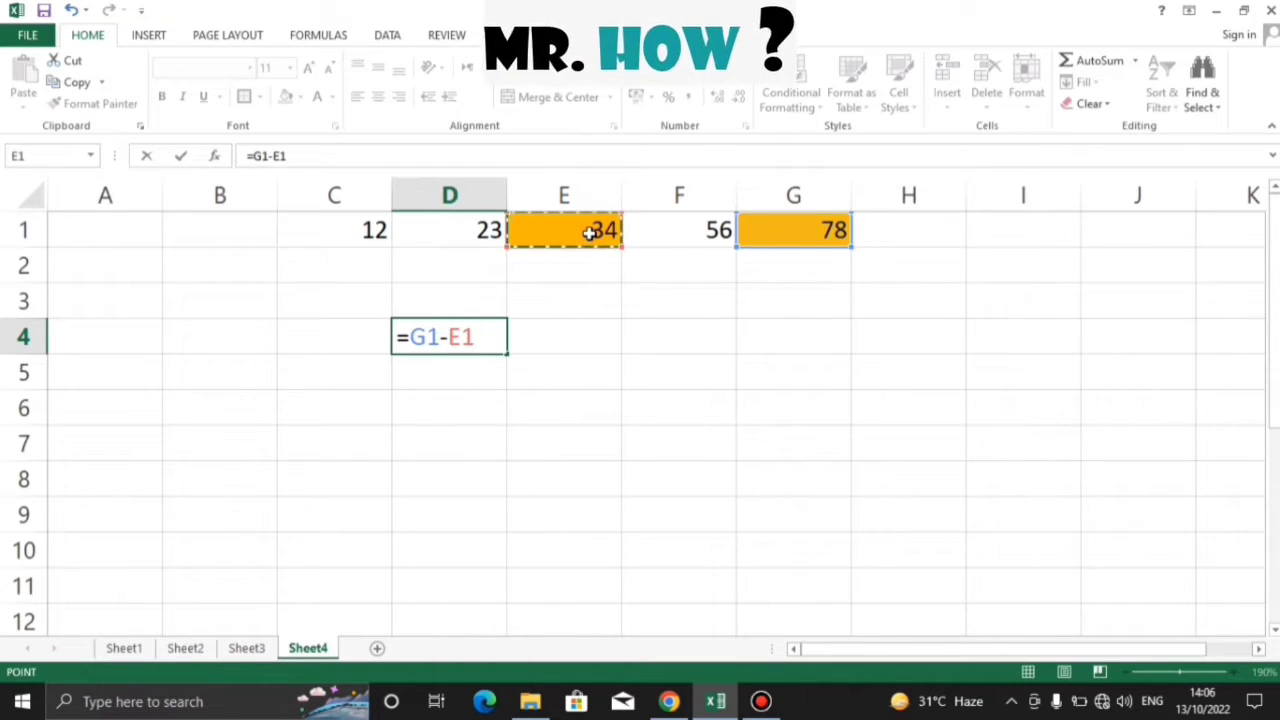
{"action": "key", "text": "Return"}
{"action": "left_click", "coordinate": [855, 394]}
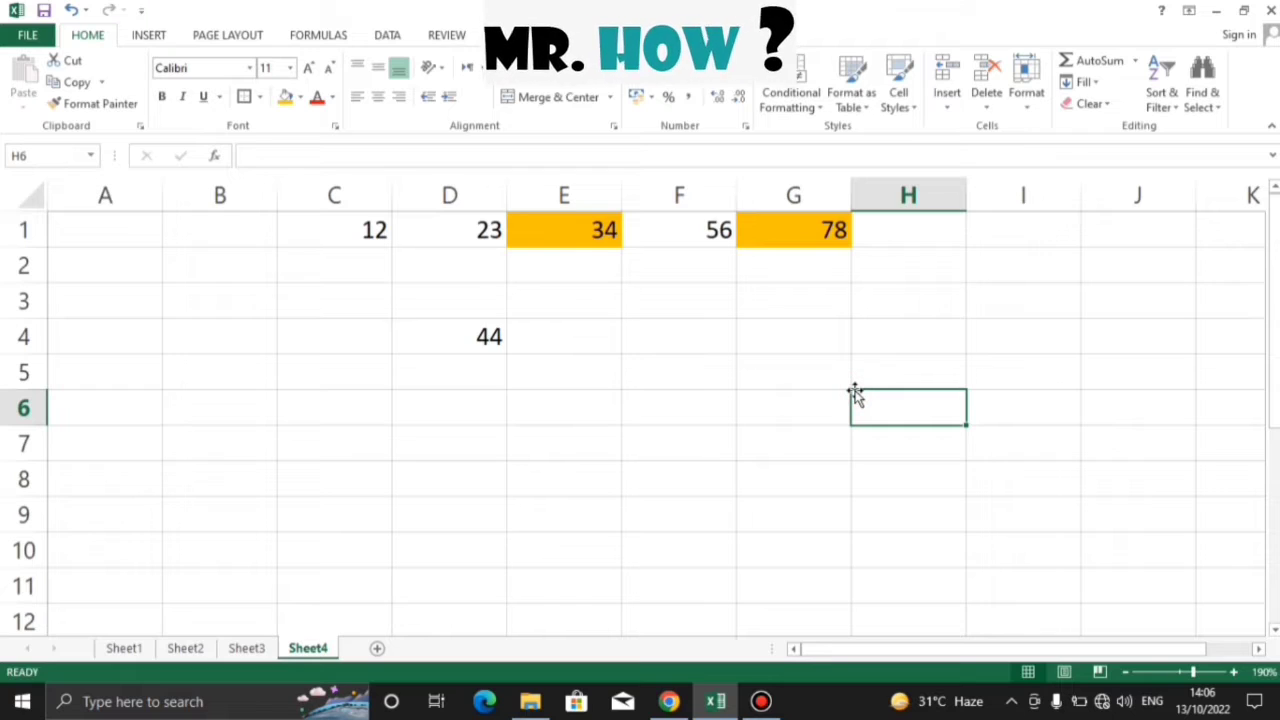
- Subtract D1 from F1 in cell D6 with the formula =F1-D1
{"action": "left_click", "coordinate": [597, 394]}
{"action": "left_click", "coordinate": [455, 412]}
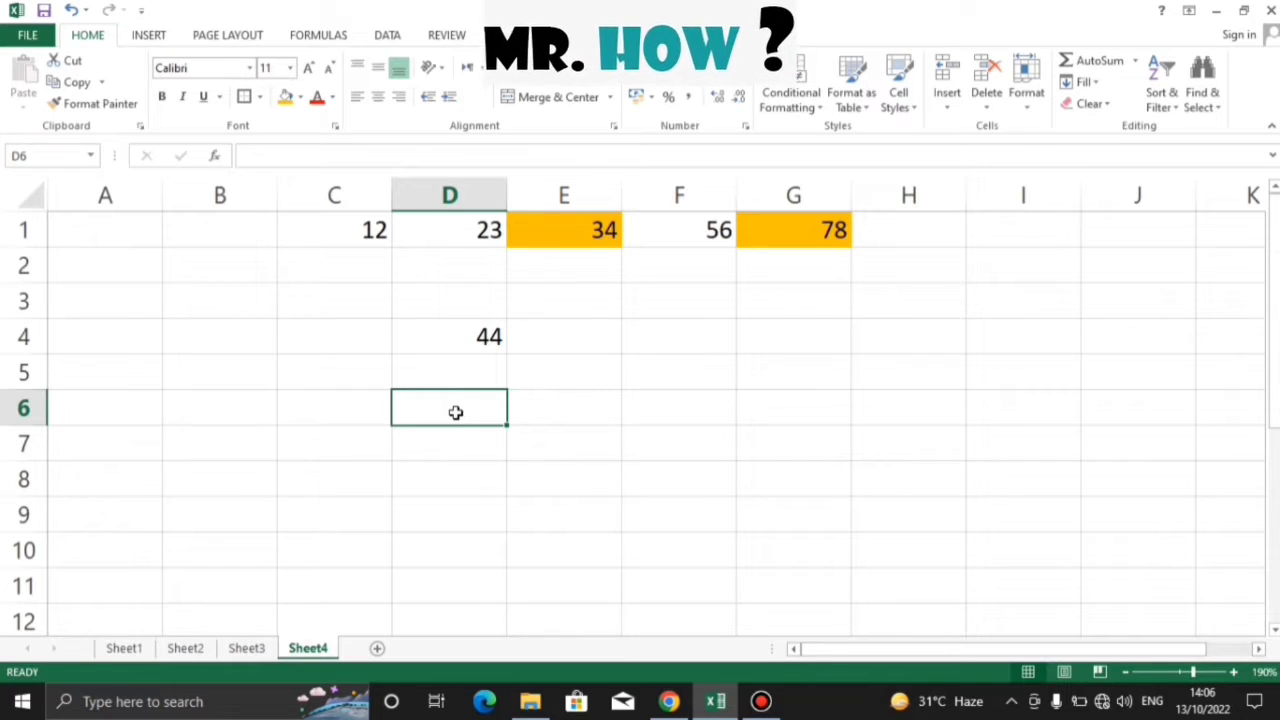
{"action": "type", "text": "="}
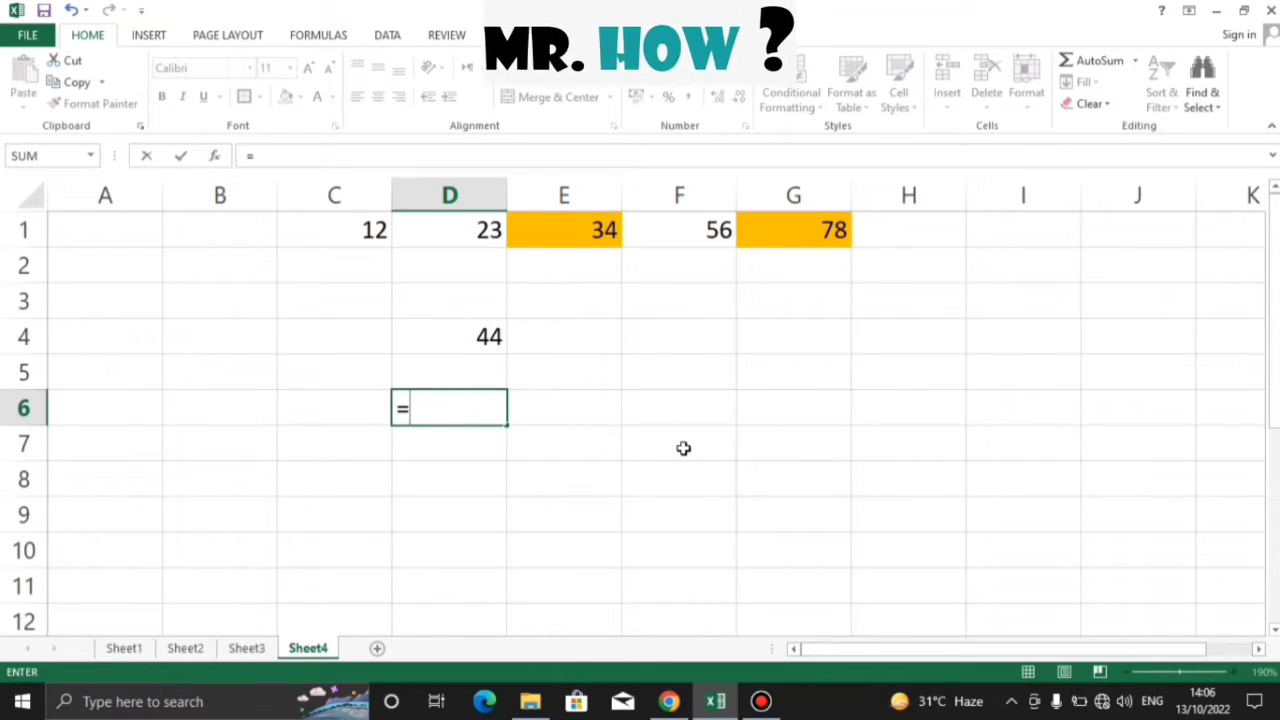
{"action": "left_click", "coordinate": [714, 236]}
{"action": "type", "text": "-"}
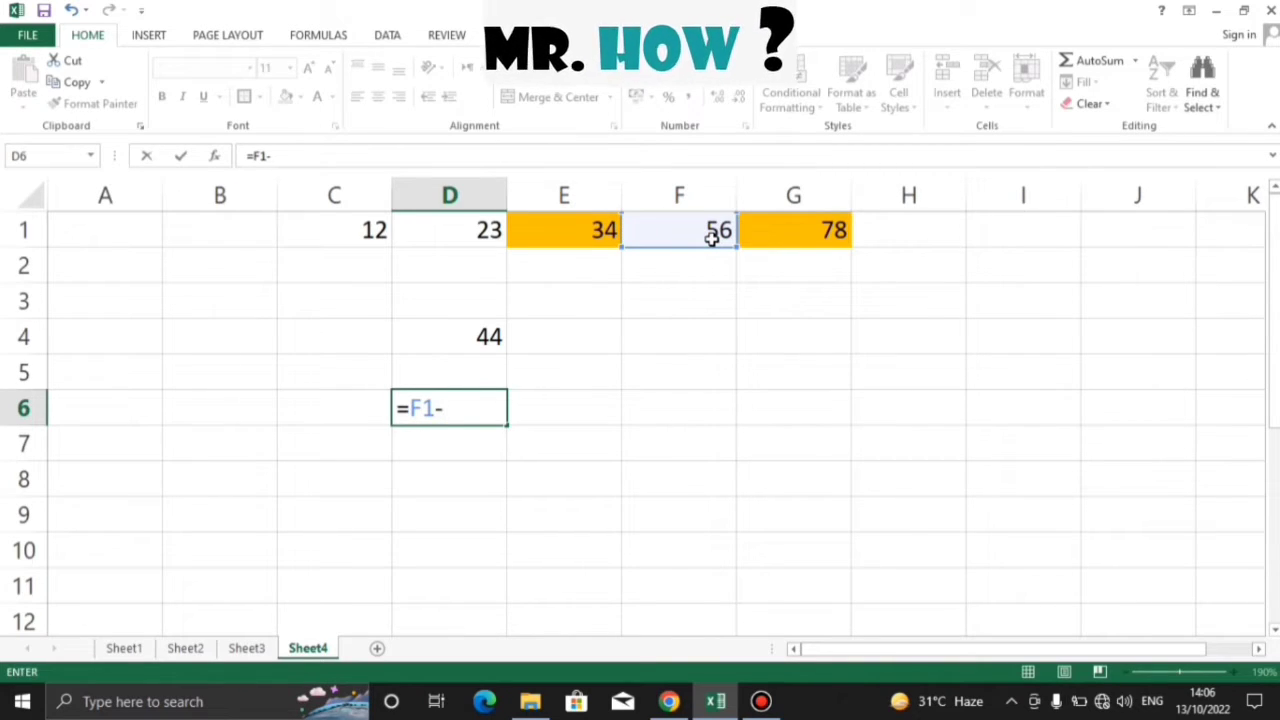
{"action": "left_click", "coordinate": [485, 230]}
{"action": "key", "text": "Return"}
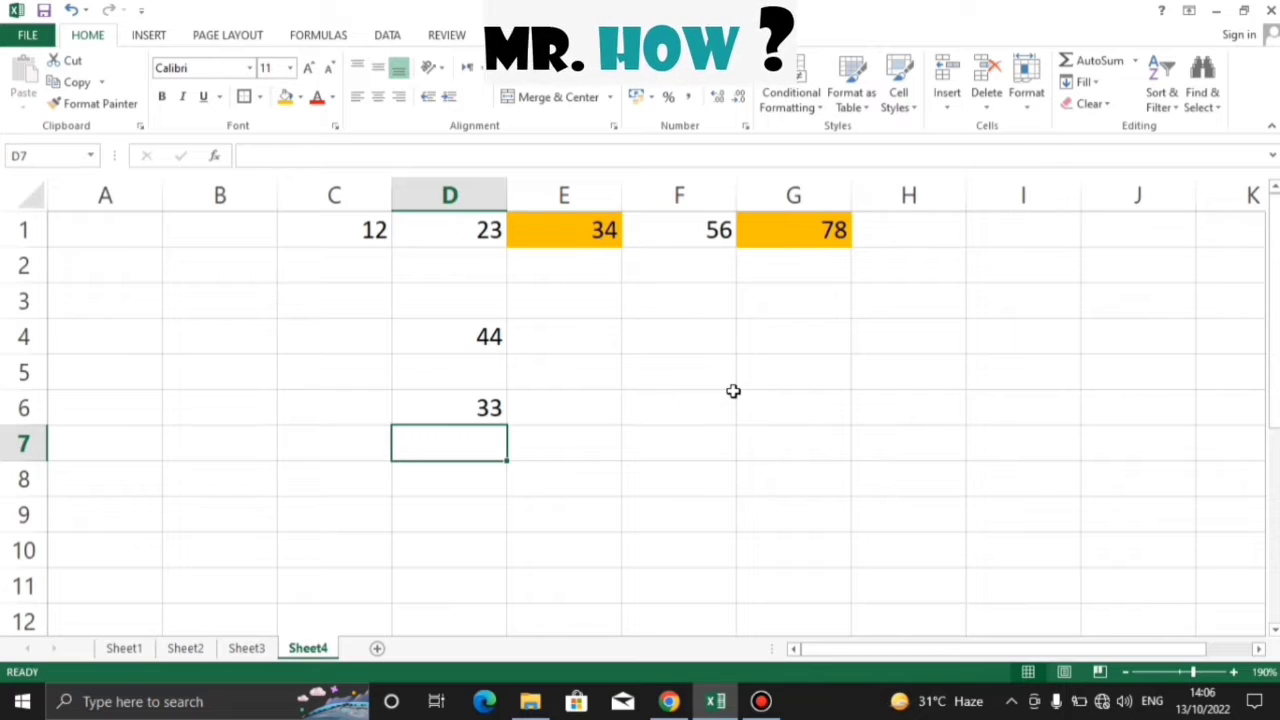
- Enter the numbers 12, 13, 14 and 15 down cells F3 to F6
{"action": "left_click_drag", "start_coordinate": [699, 311], "coordinate": [686, 449]}
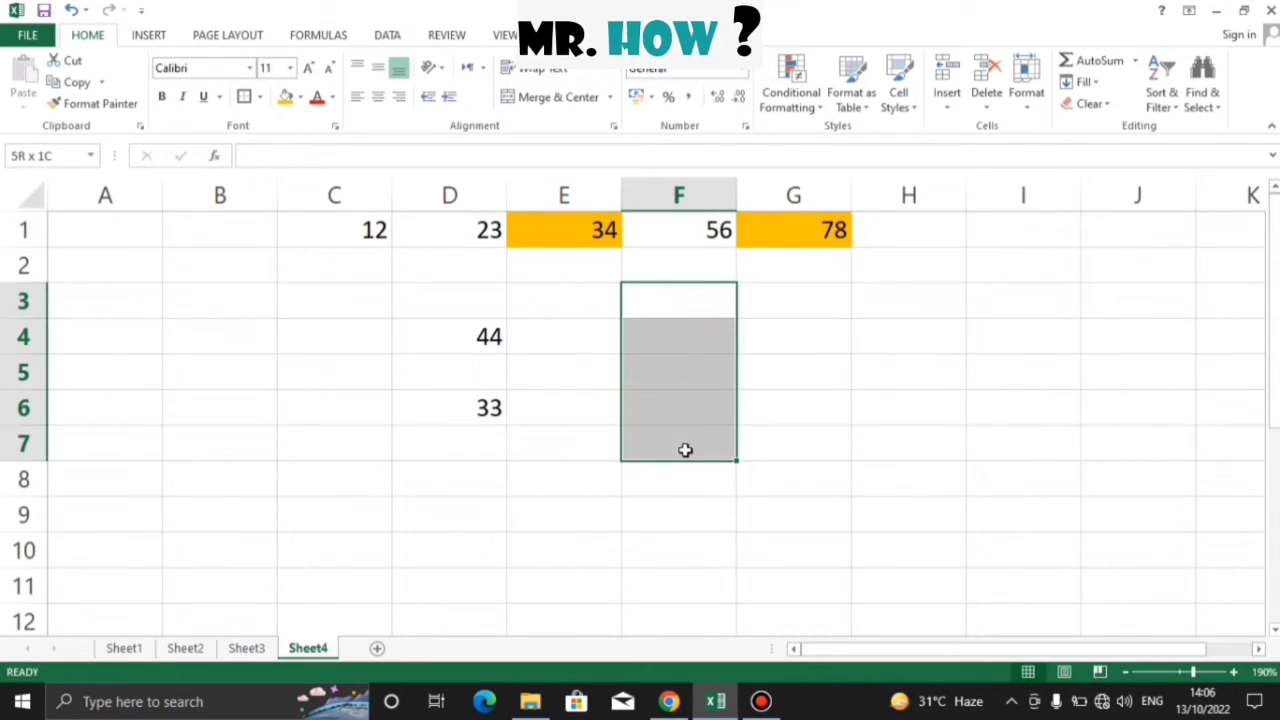
{"action": "left_click", "coordinate": [656, 309]}
{"action": "type", "text": "12"}
{"action": "key", "text": "Return"}
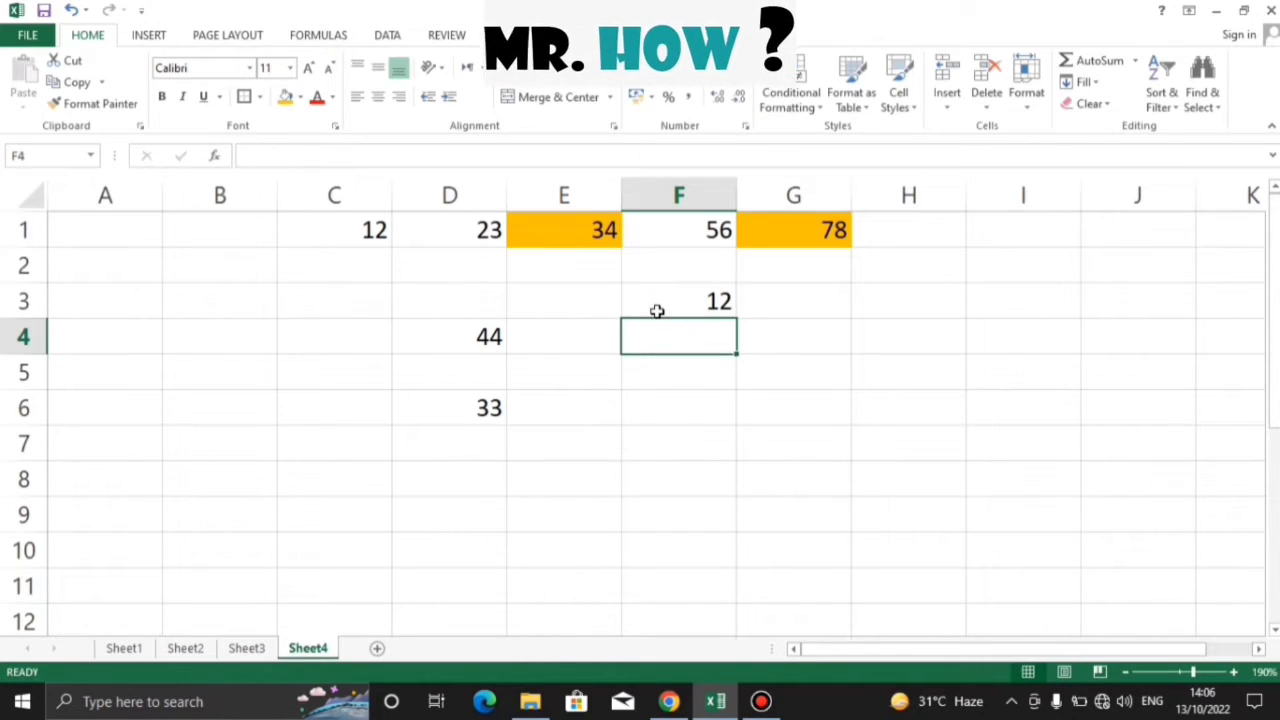
{"action": "type", "text": "13"}
{"action": "key", "text": "Return"}
{"action": "type", "text": "1111114"}
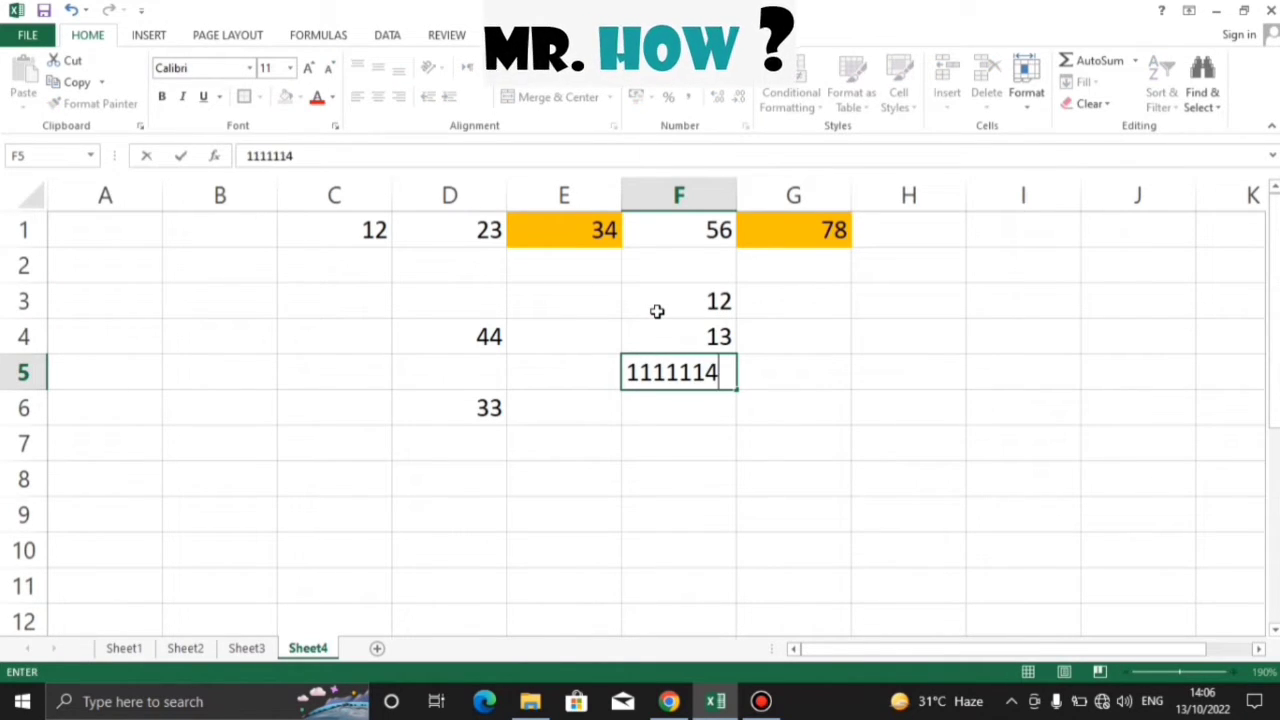
{"action": "key", "text": "BackSpace"}
{"action": "key", "text": "BackSpace"}
{"action": "key", "text": "BackSpace"}
{"action": "key", "text": "BackSpace"}
{"action": "key", "text": "BackSpace"}
{"action": "key", "text": "BackSpace"}
{"action": "type", "text": "4"}
{"action": "key", "text": "Return"}
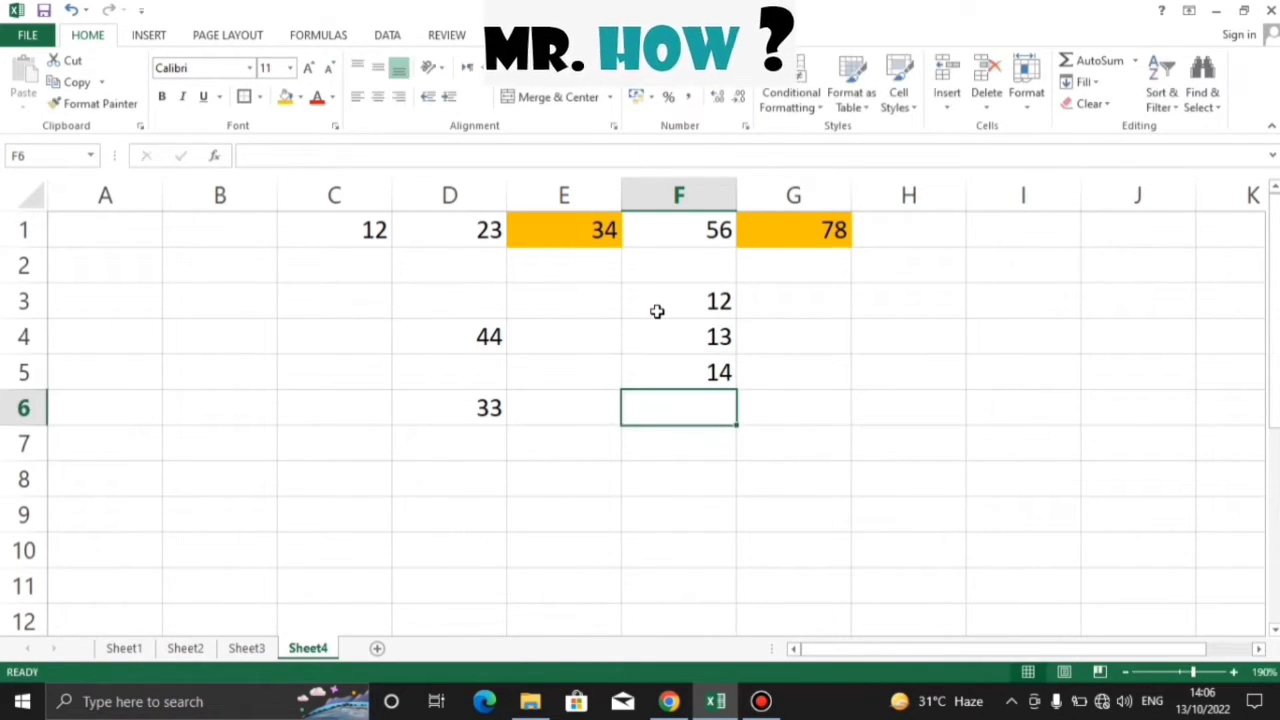
{"action": "type", "text": "15"}
{"action": "key", "text": "Return"}
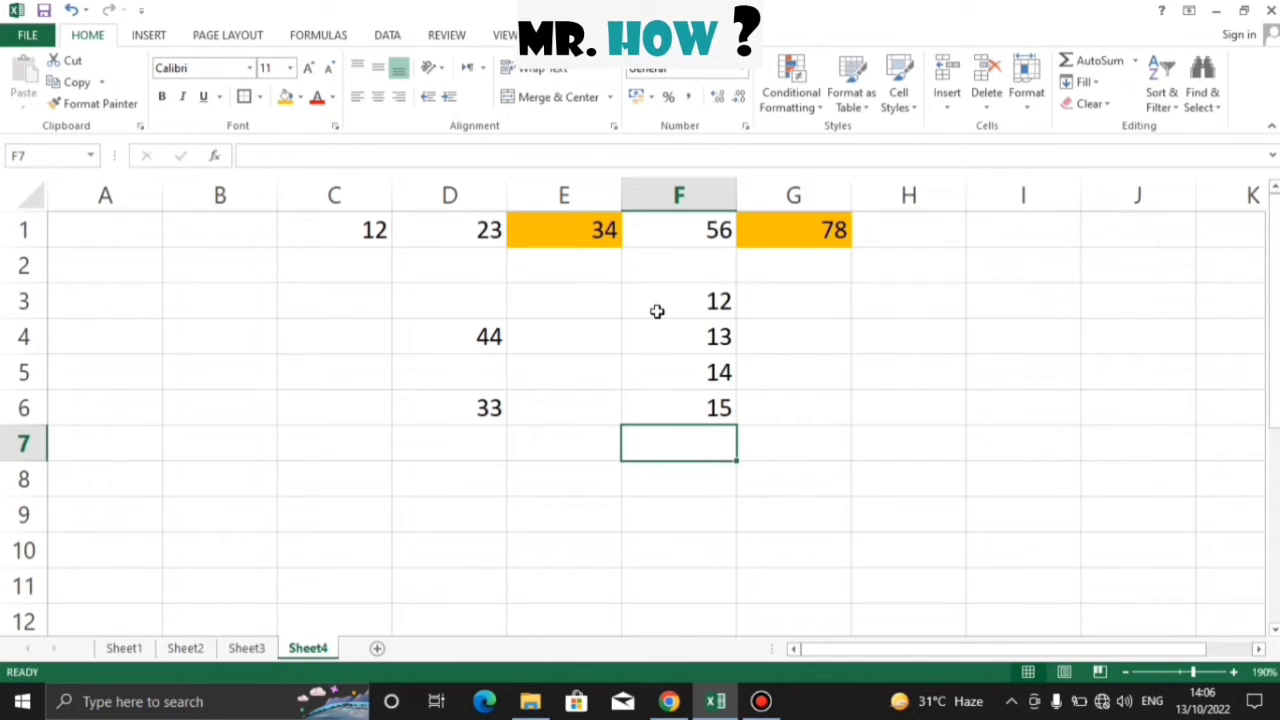
- Enter the numbers 11, 12, 13 and 14 down cells G3 to G6
{"action": "left_click", "coordinate": [828, 298]}
{"action": "type", "text": "11"}
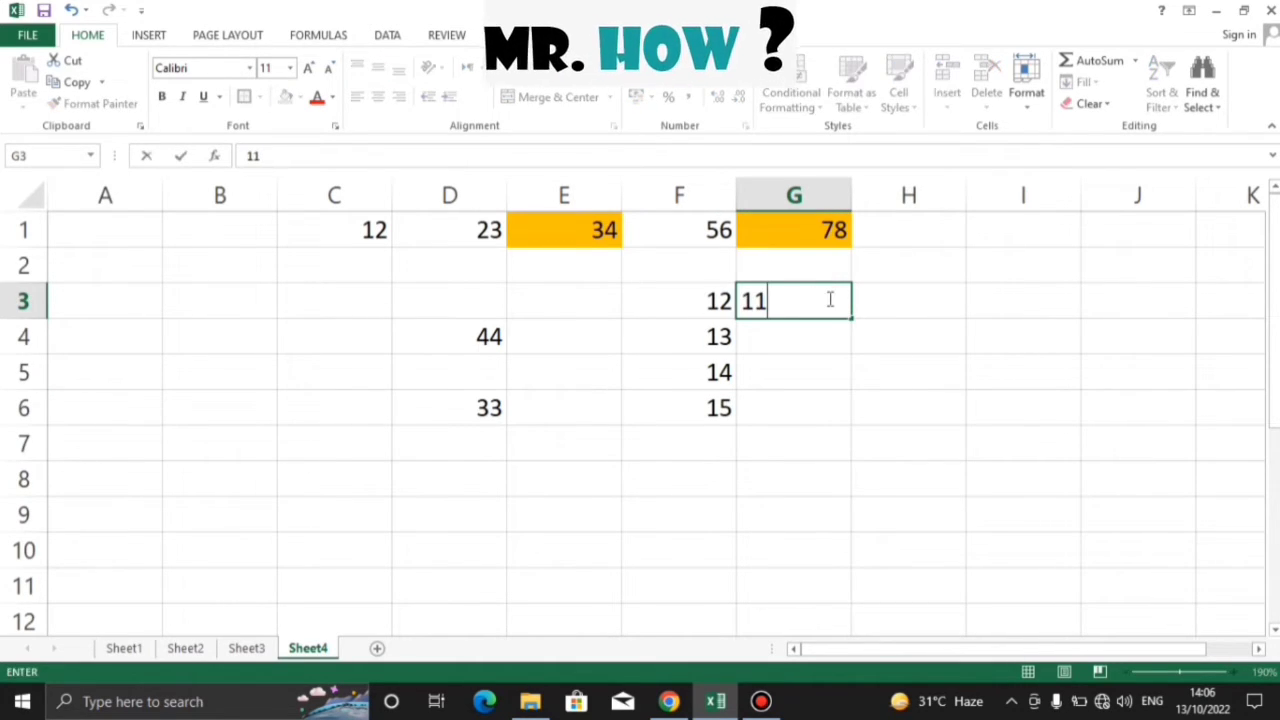
{"action": "key", "text": "Return"}
{"action": "type", "text": "12"}
{"action": "key", "text": "Return"}
{"action": "type", "text": "13"}
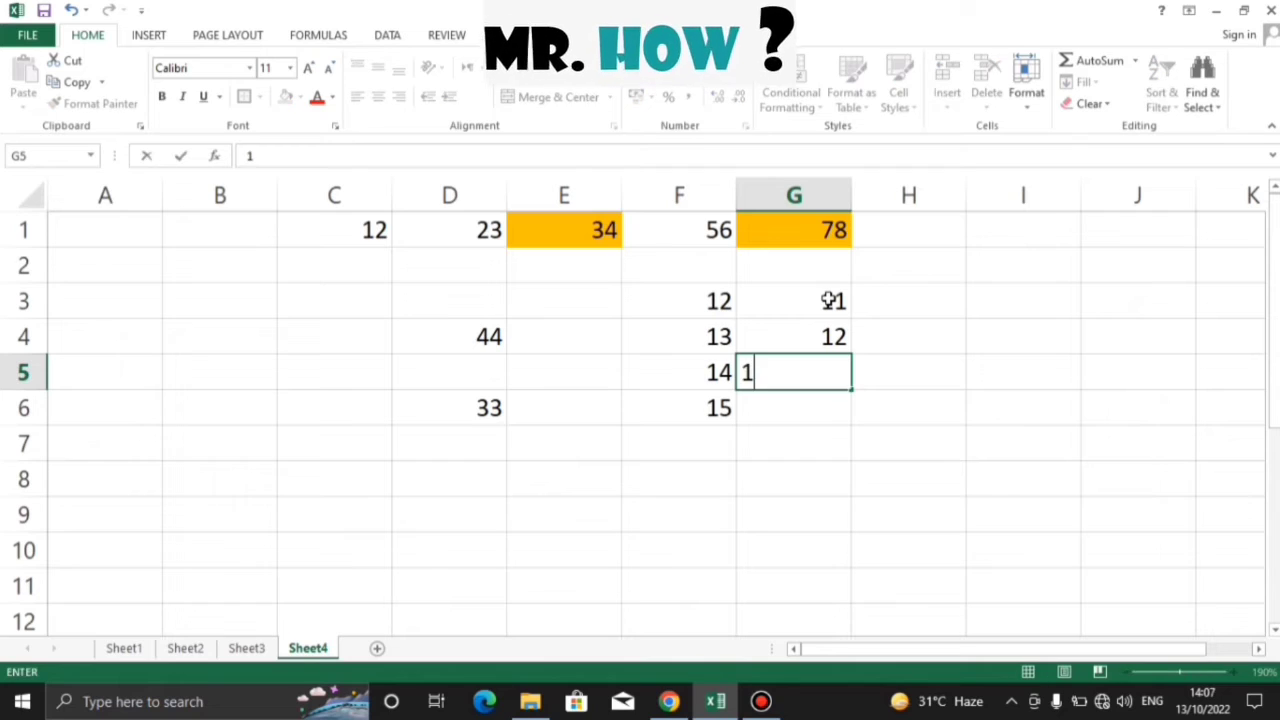
{"action": "key", "text": "Return"}
{"action": "type", "text": "14"}
{"action": "key", "text": "Return"}
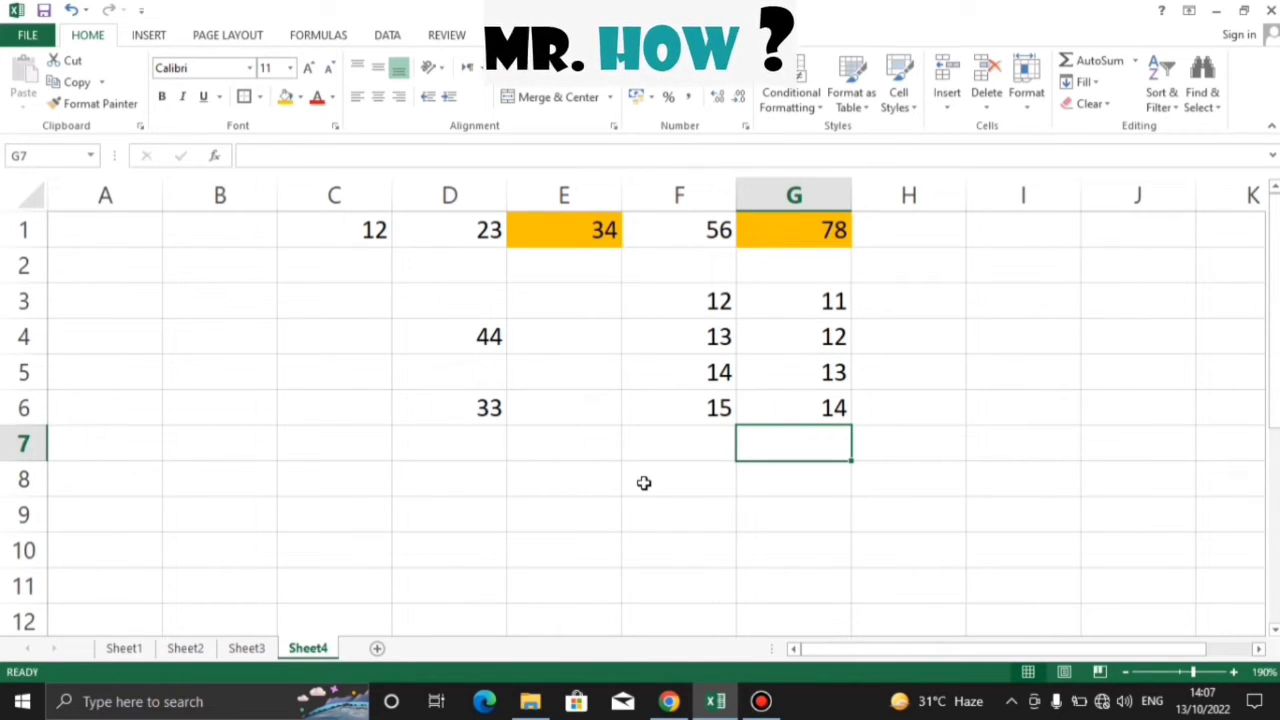
- Total F3 to F6 in cell F7 with =SUM(F3:F6) and fill the formula across to G7
{"action": "left_click", "coordinate": [693, 452]}
{"action": "type", "text": "="}
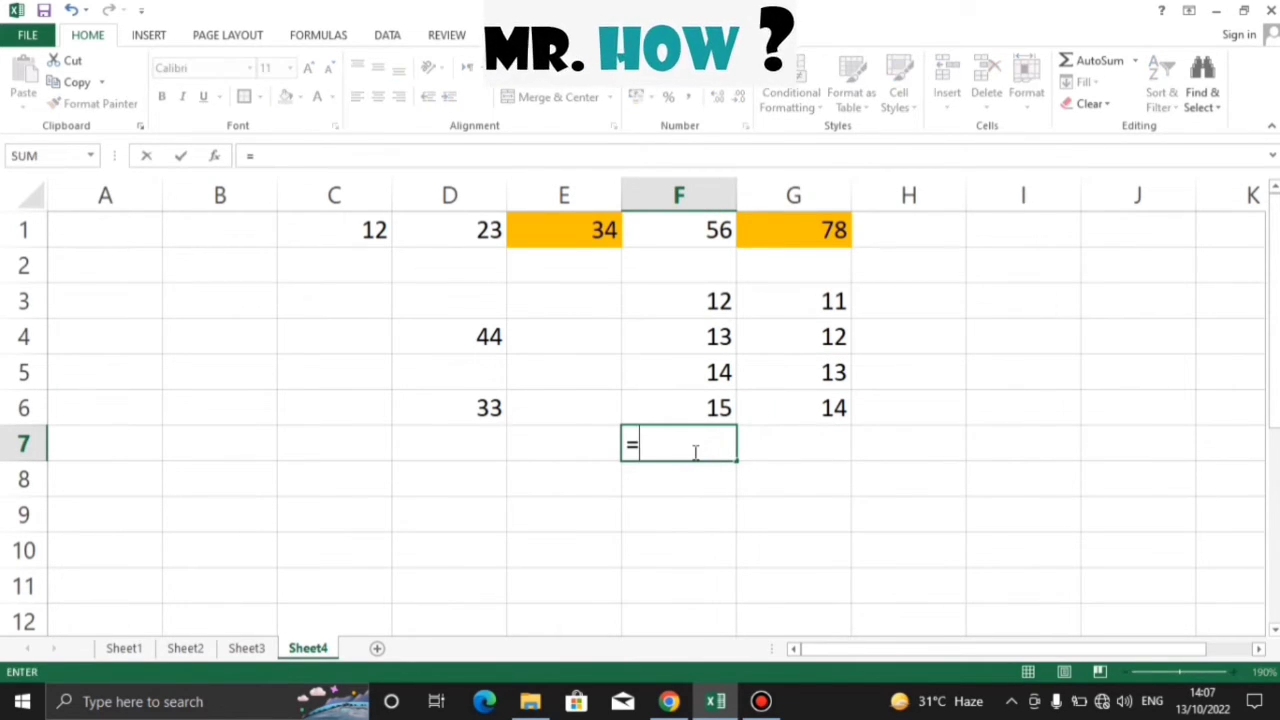
{"action": "type", "text": "sum"}
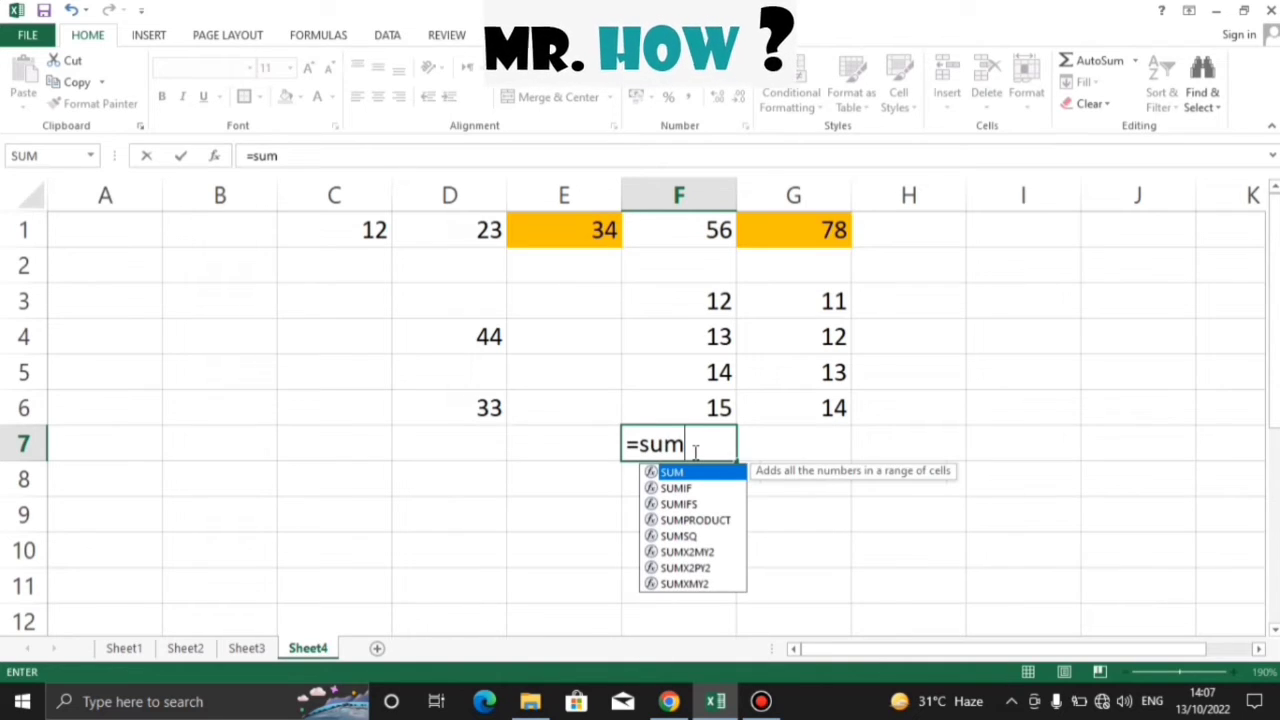
{"action": "key", "text": "Tab"}
{"action": "left_click_drag", "start_coordinate": [693, 305], "coordinate": [680, 415]}
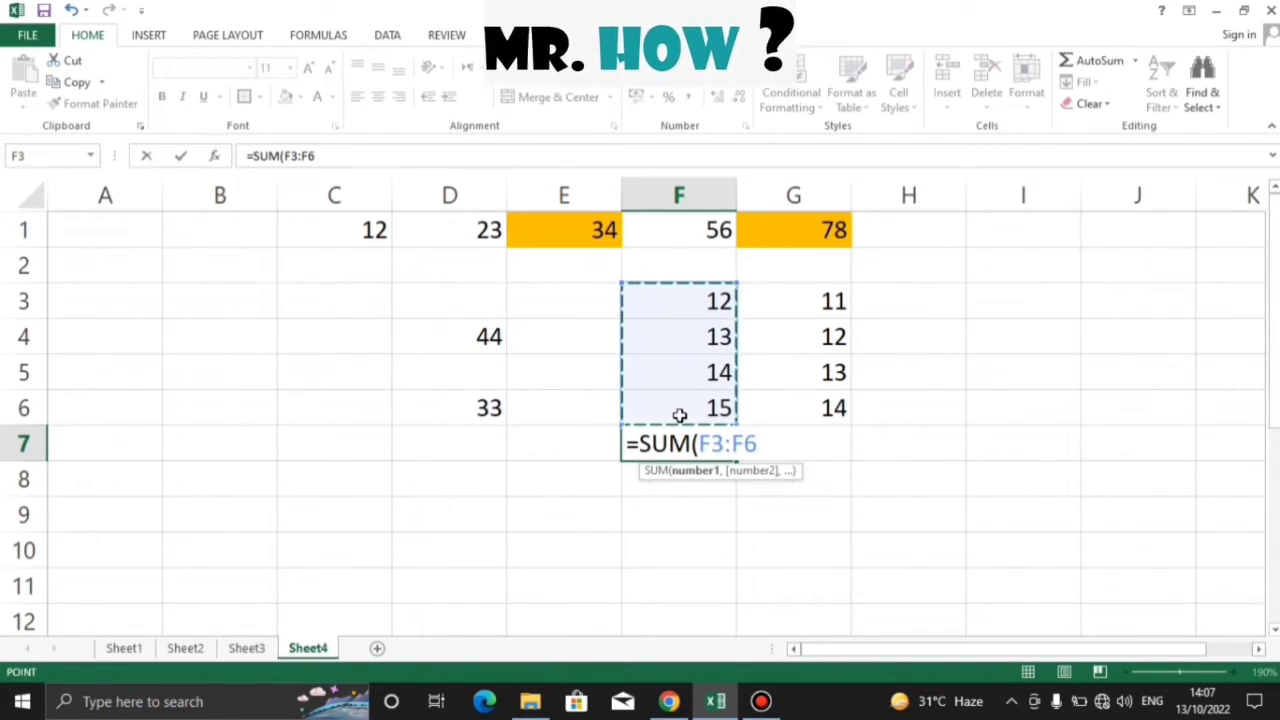
{"action": "key", "text": "Return"}
{"action": "left_click", "coordinate": [728, 450]}
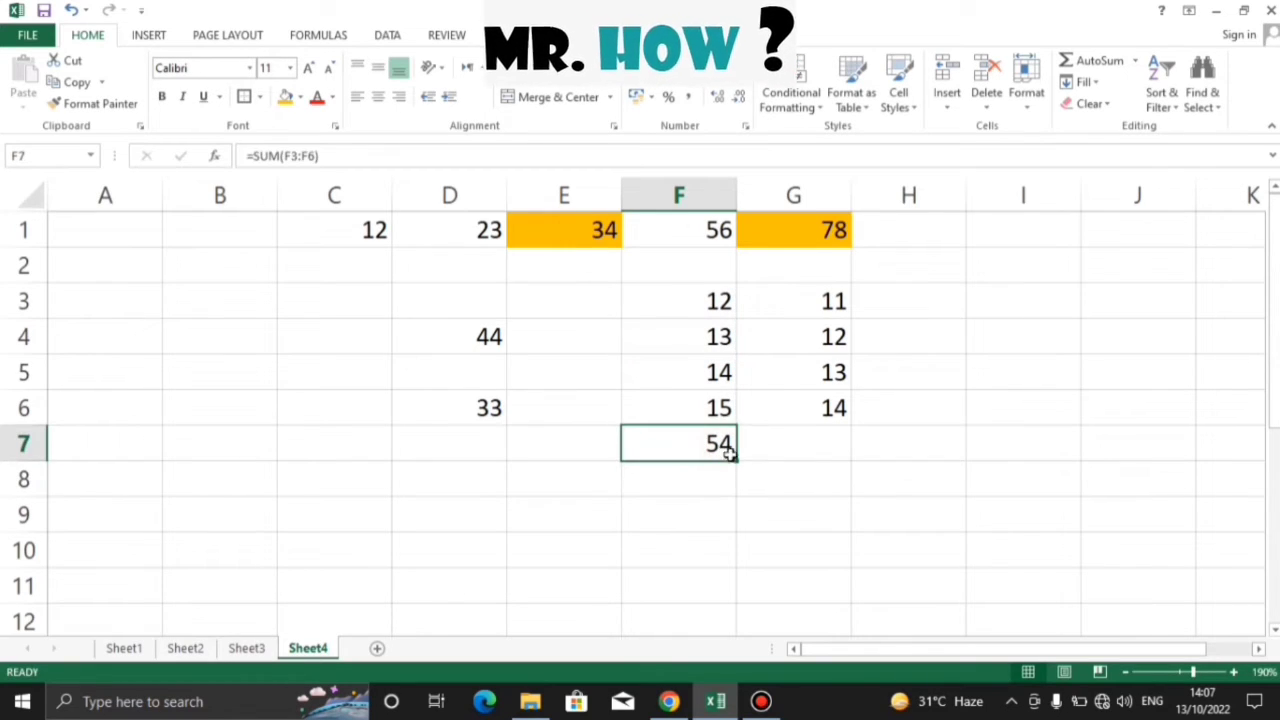
{"action": "left_click_drag", "start_coordinate": [735, 459], "coordinate": [803, 458]}
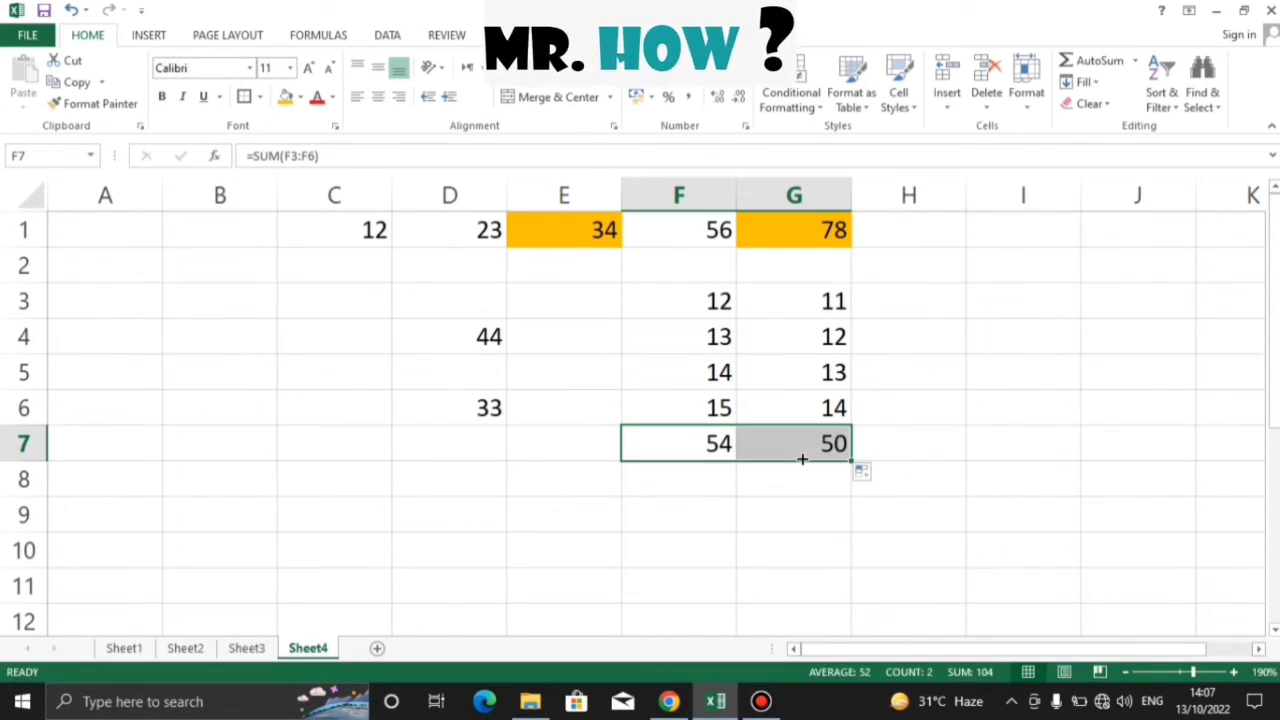
- Apply borders to the two column totals in F7 and G7
{"action": "left_click", "coordinate": [243, 97]}
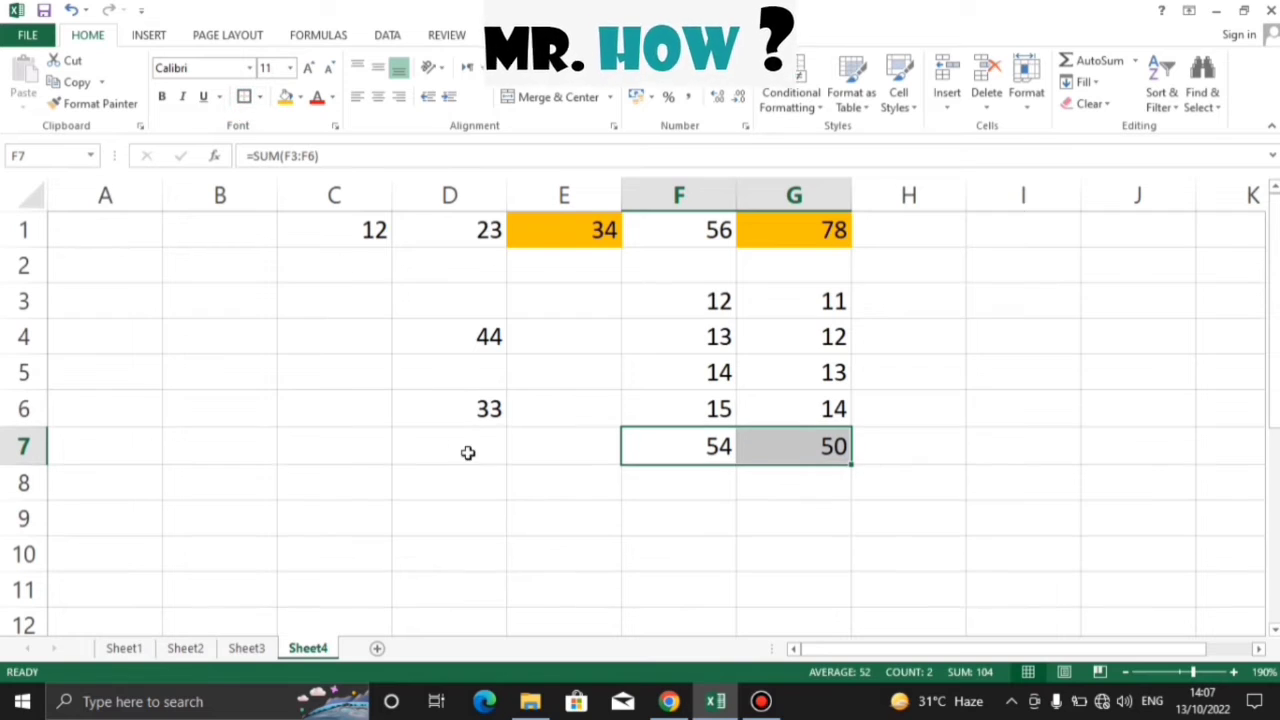
{"action": "left_click", "coordinate": [467, 452]}
{"action": "left_click", "coordinate": [791, 580]}
- Subtract the second column total from the first in cell F9 with the formula =F7-G7
{"action": "left_click", "coordinate": [696, 524]}
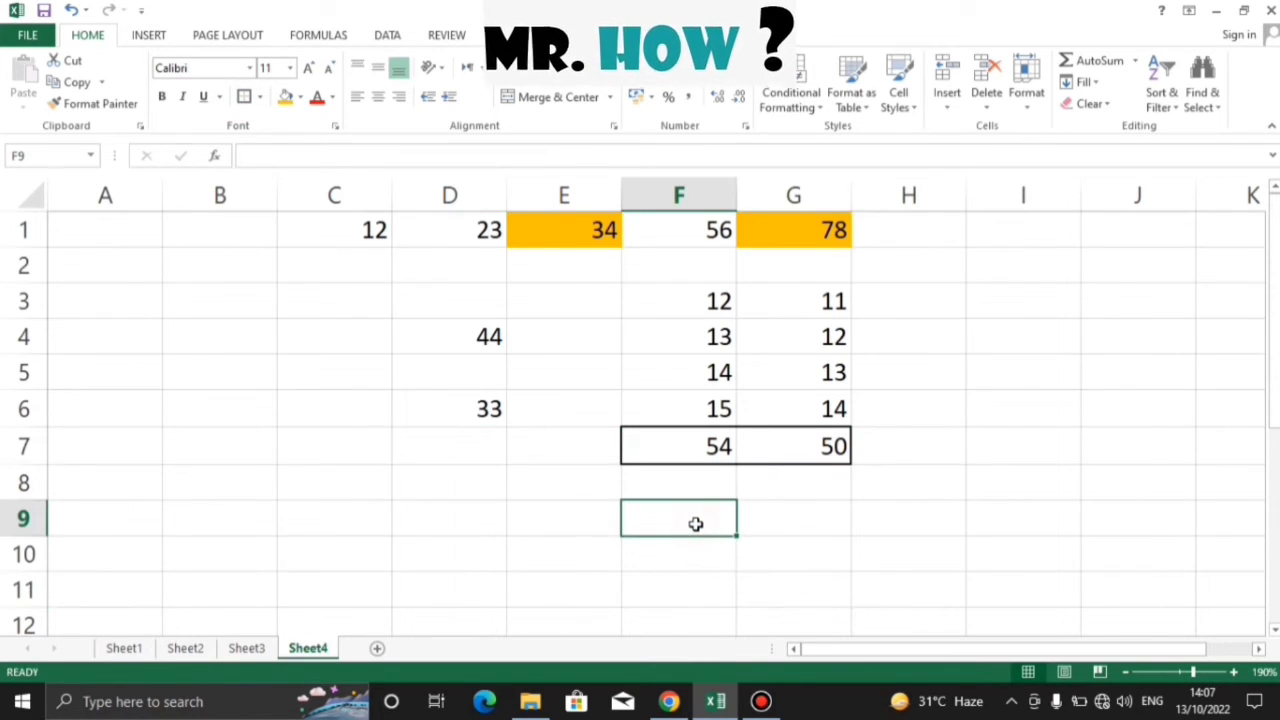
{"action": "type", "text": "="}
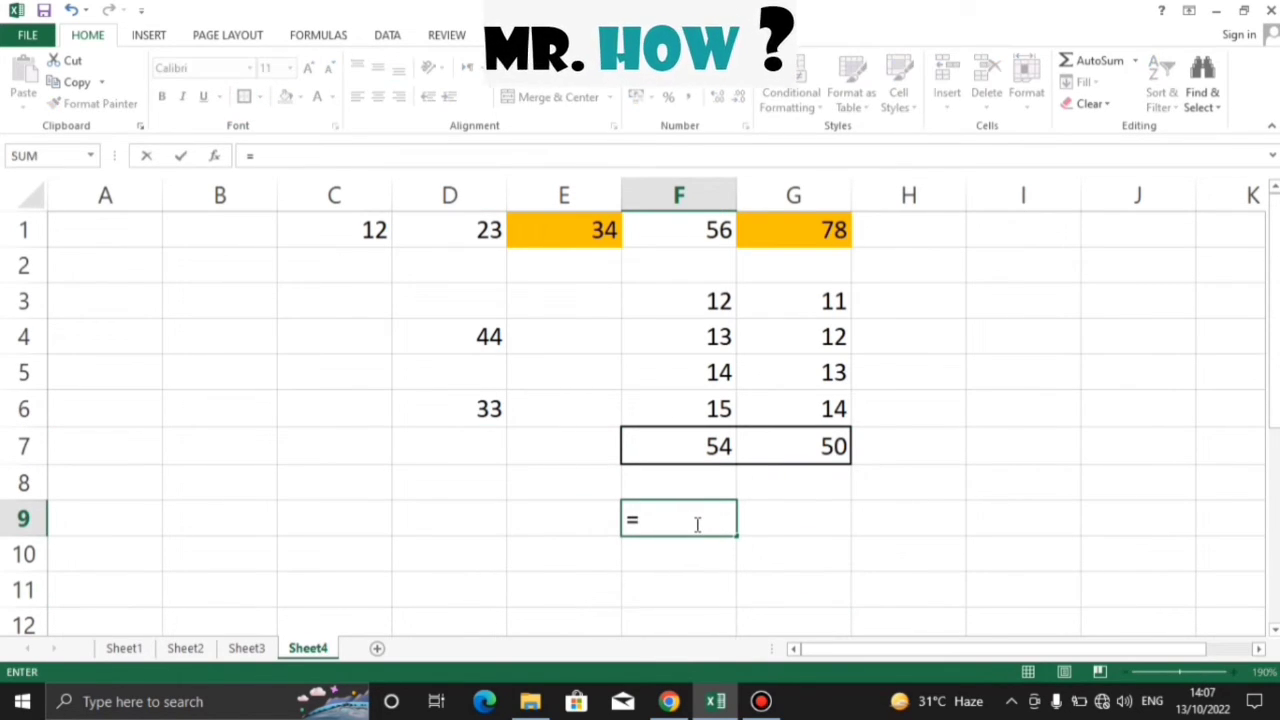
{"action": "left_click", "coordinate": [671, 449]}
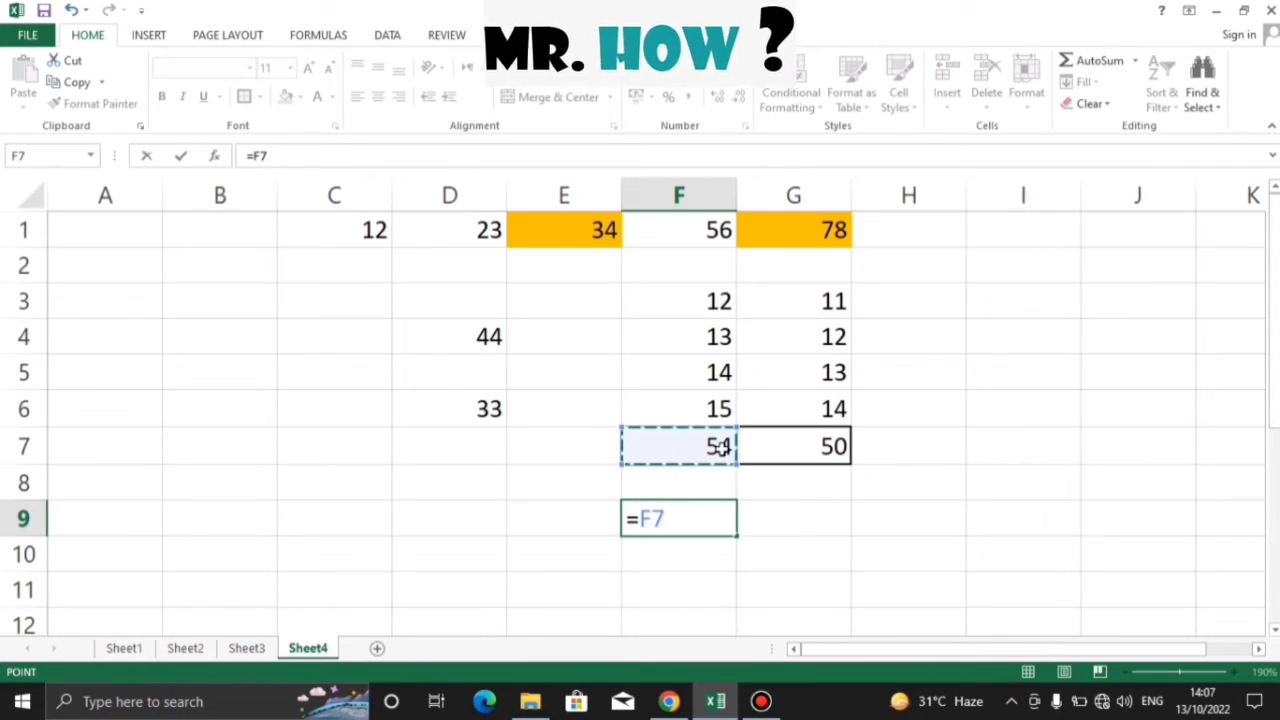
{"action": "type", "text": "-"}
{"action": "left_click", "coordinate": [792, 448]}
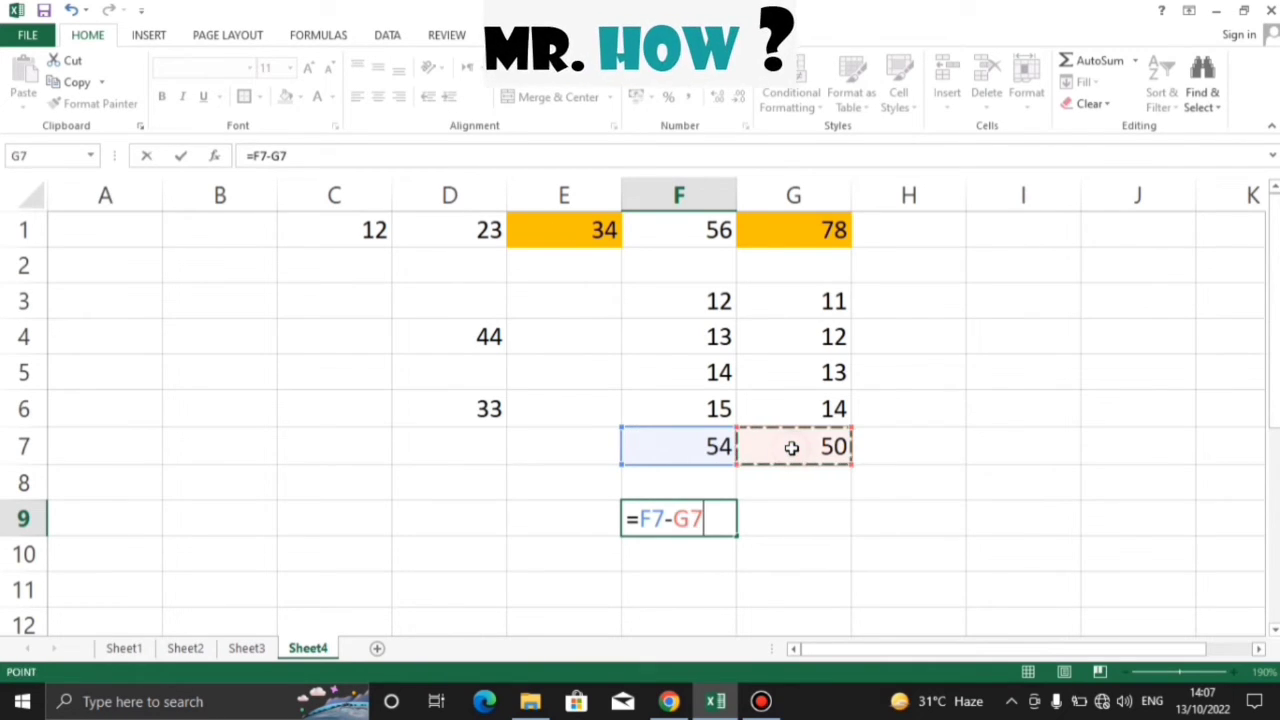
{"action": "key", "text": "Return"}
{"action": "left_click", "coordinate": [895, 540]}
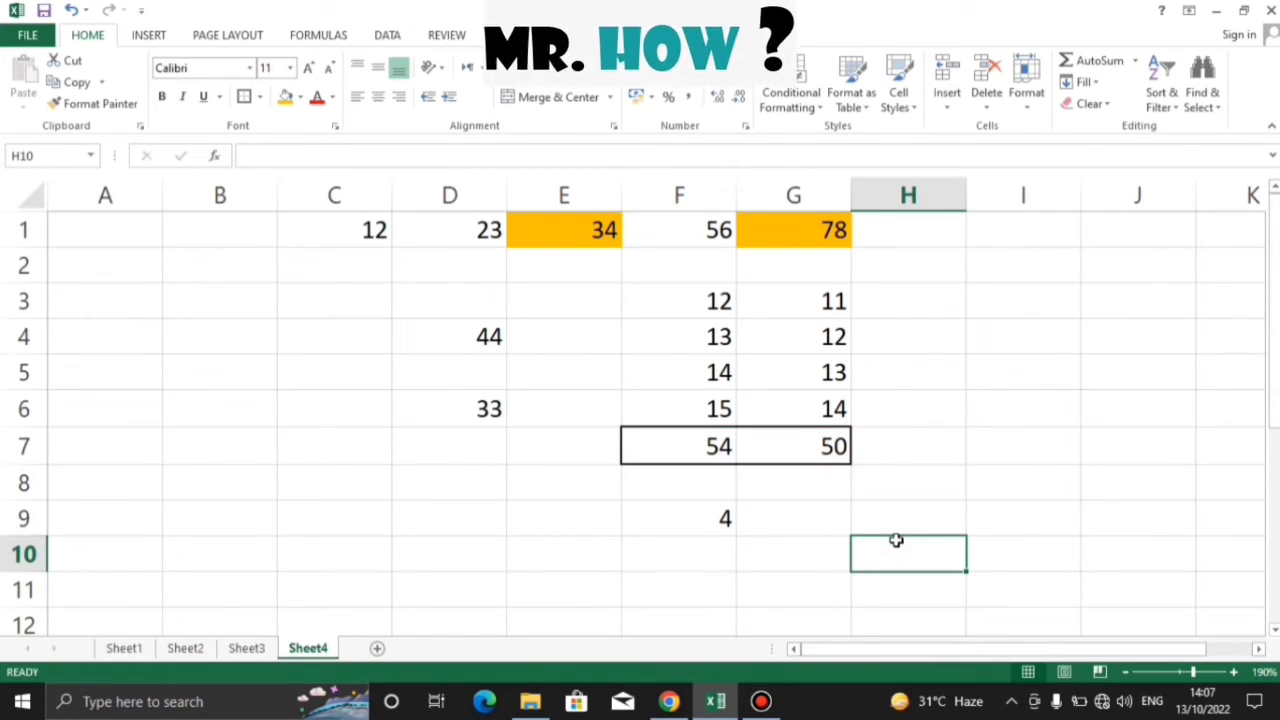